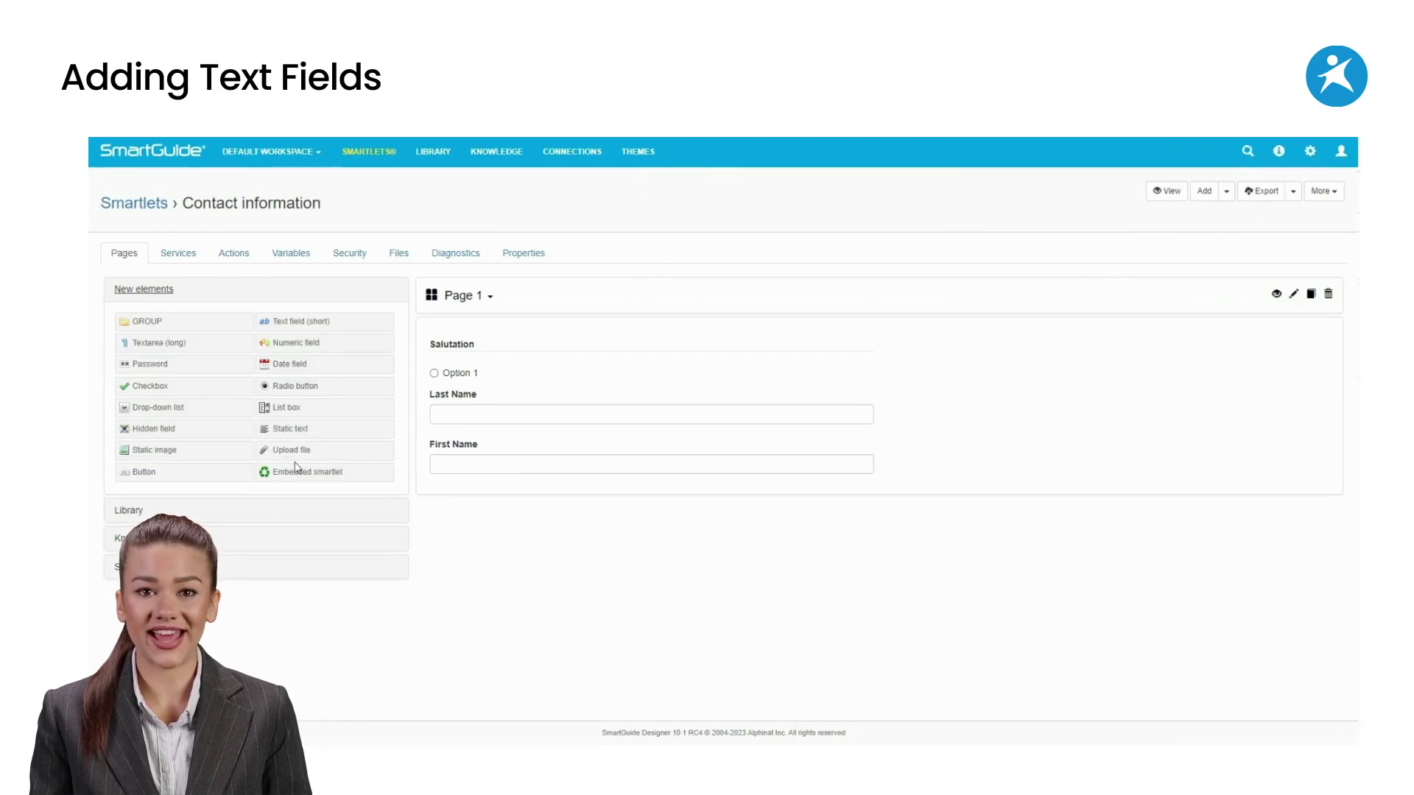
# Step: Add a short text field below First Name, with field name "zipCode" and label "Zip code"
pyautogui.moveTo(344, 330); pyautogui.dragTo(529, 501)
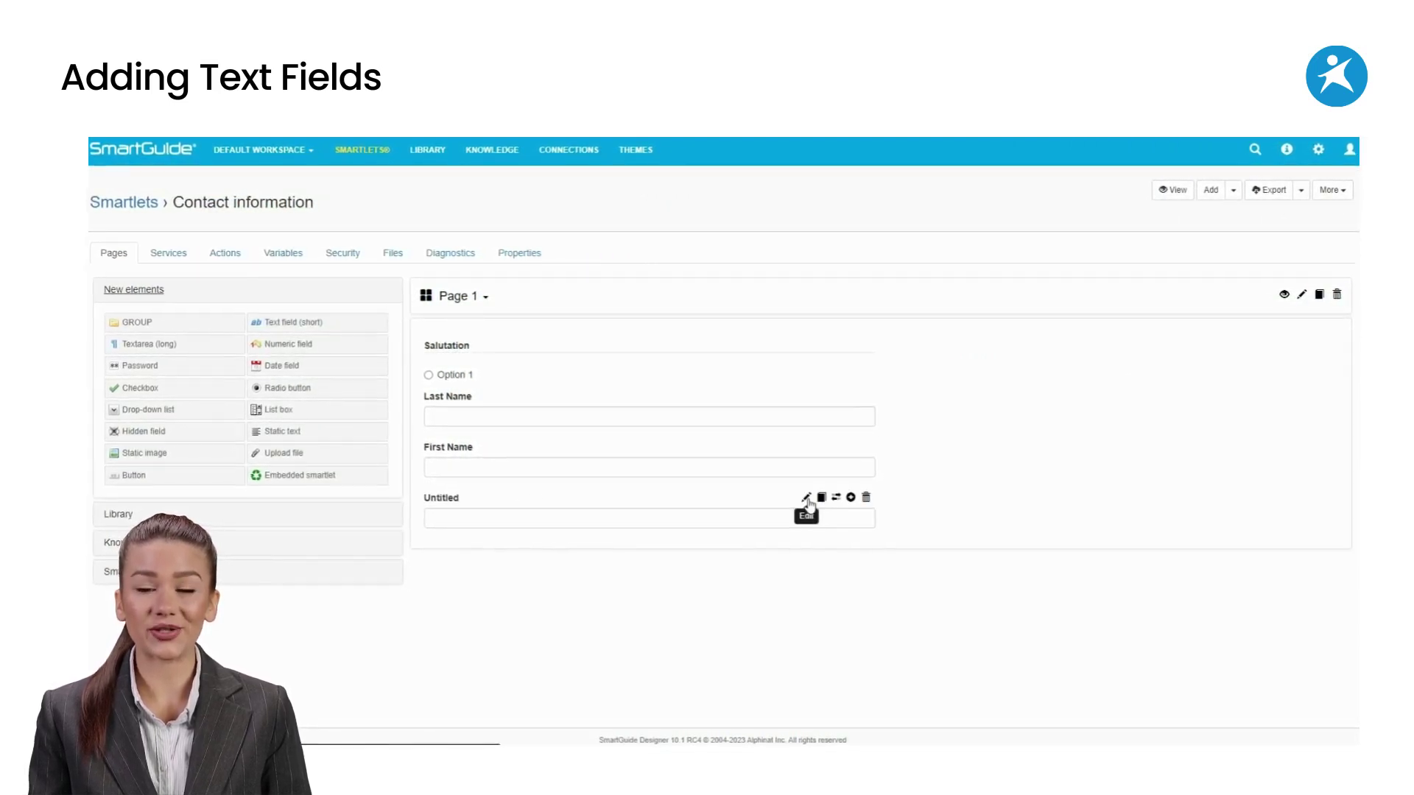
pyautogui.click(810, 496)
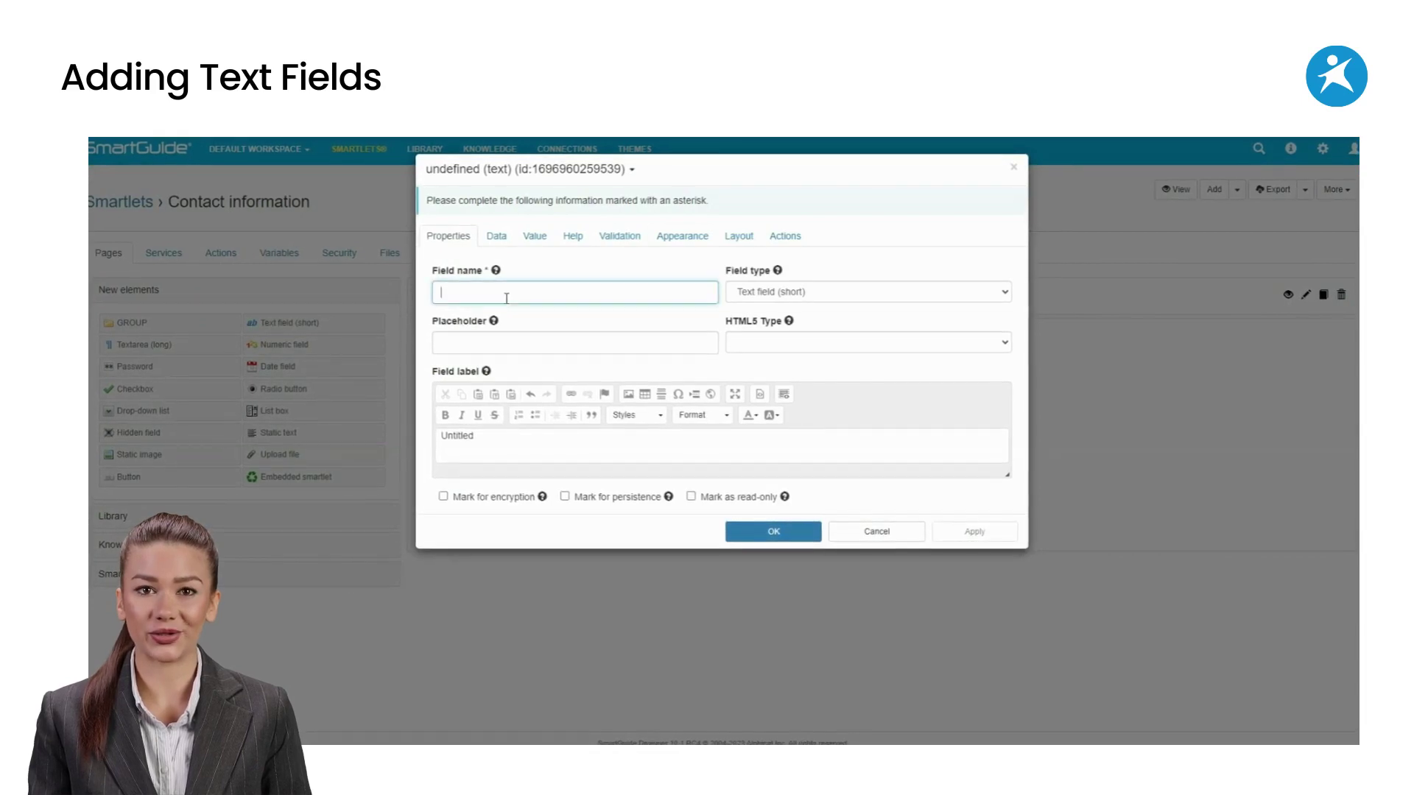
pyautogui.write('zipCode')
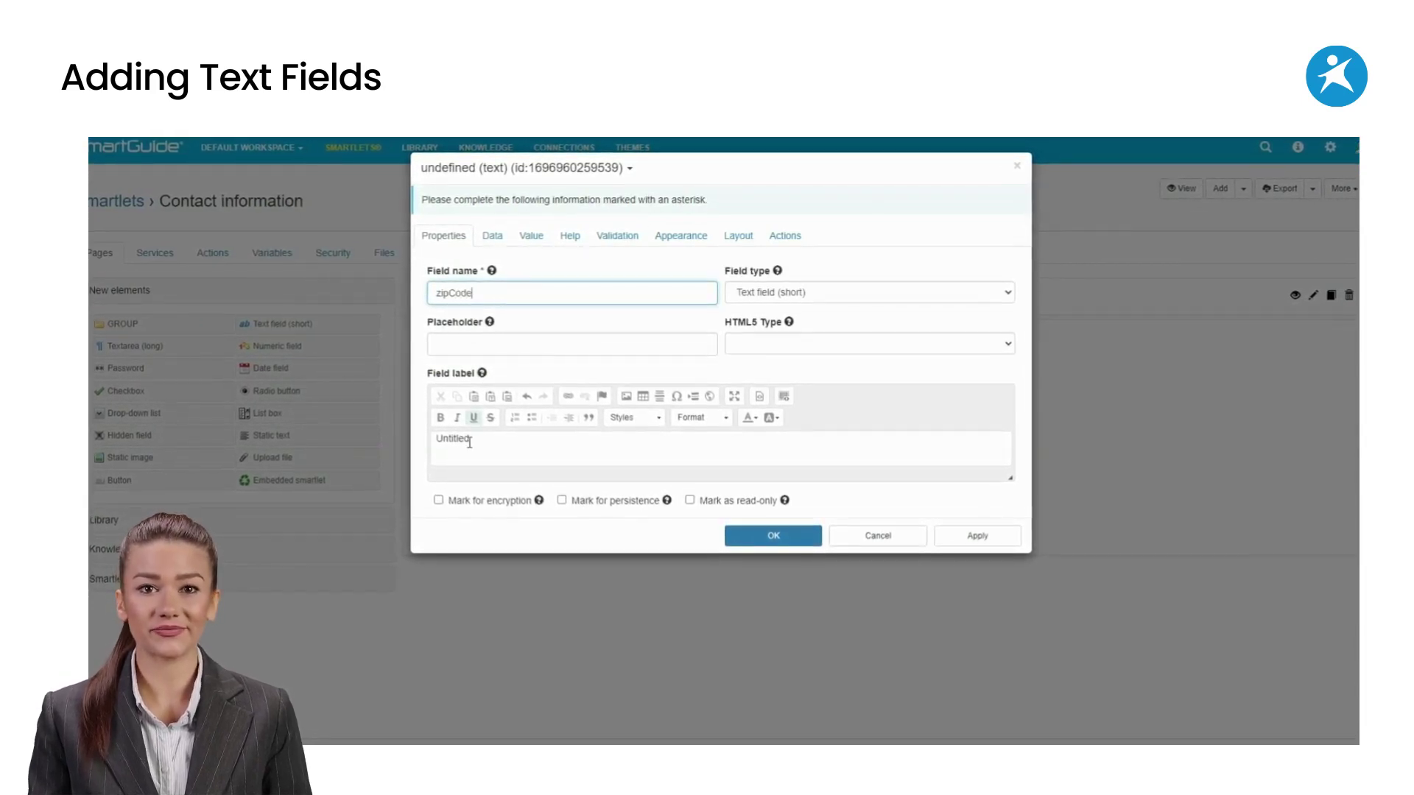
pyautogui.moveTo(475, 439); pyautogui.dragTo(378, 443)
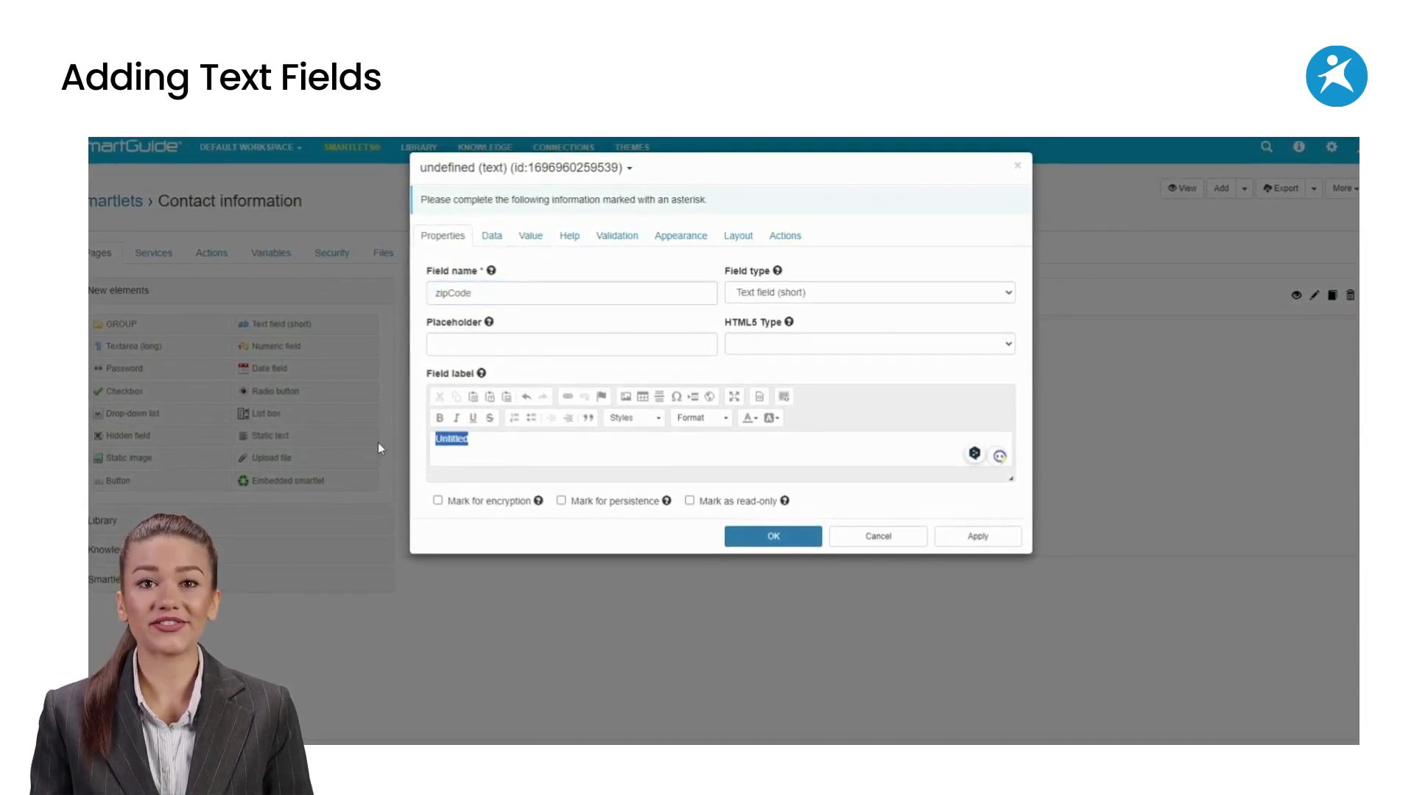
pyautogui.press('BackSpace')
pyautogui.write('Zip code')
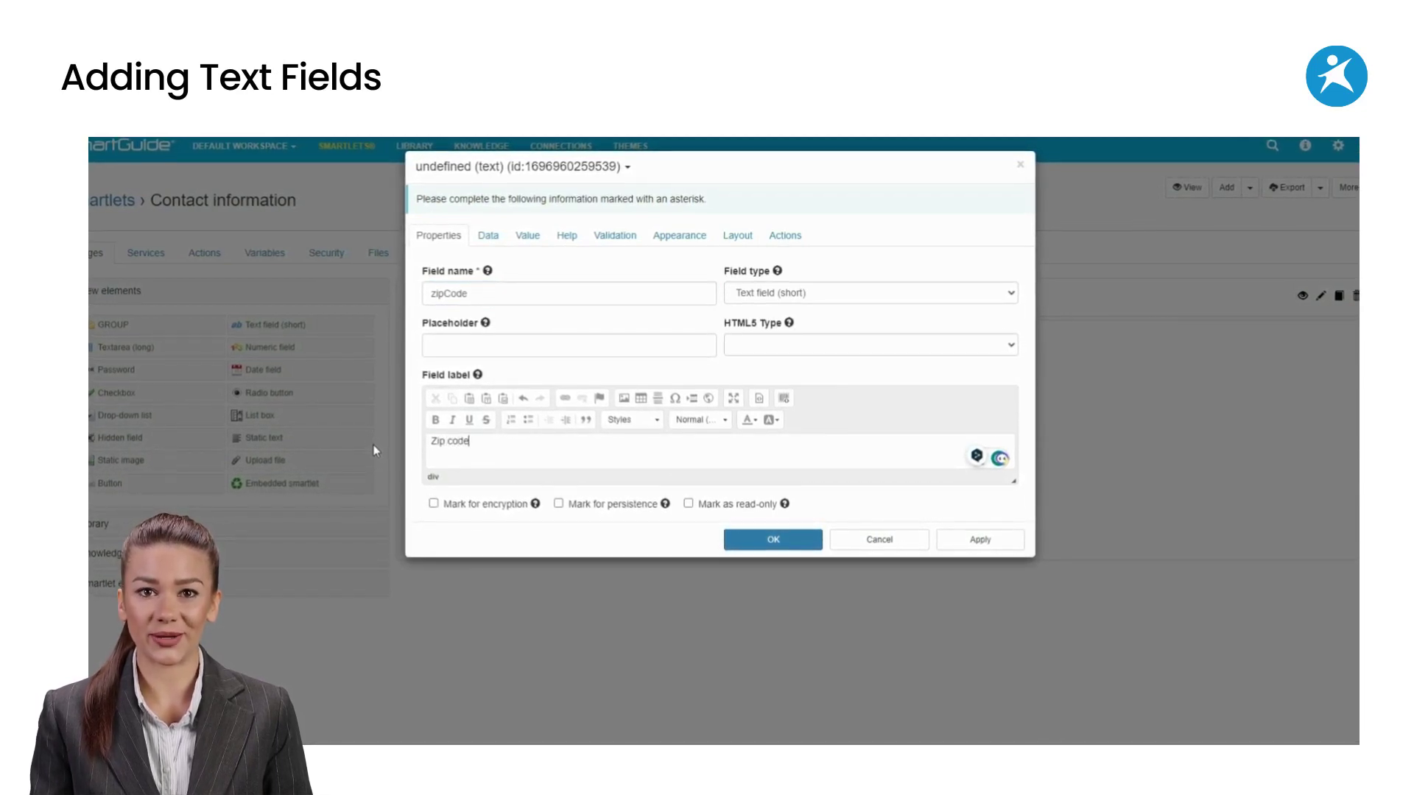
pyautogui.click(971, 539)
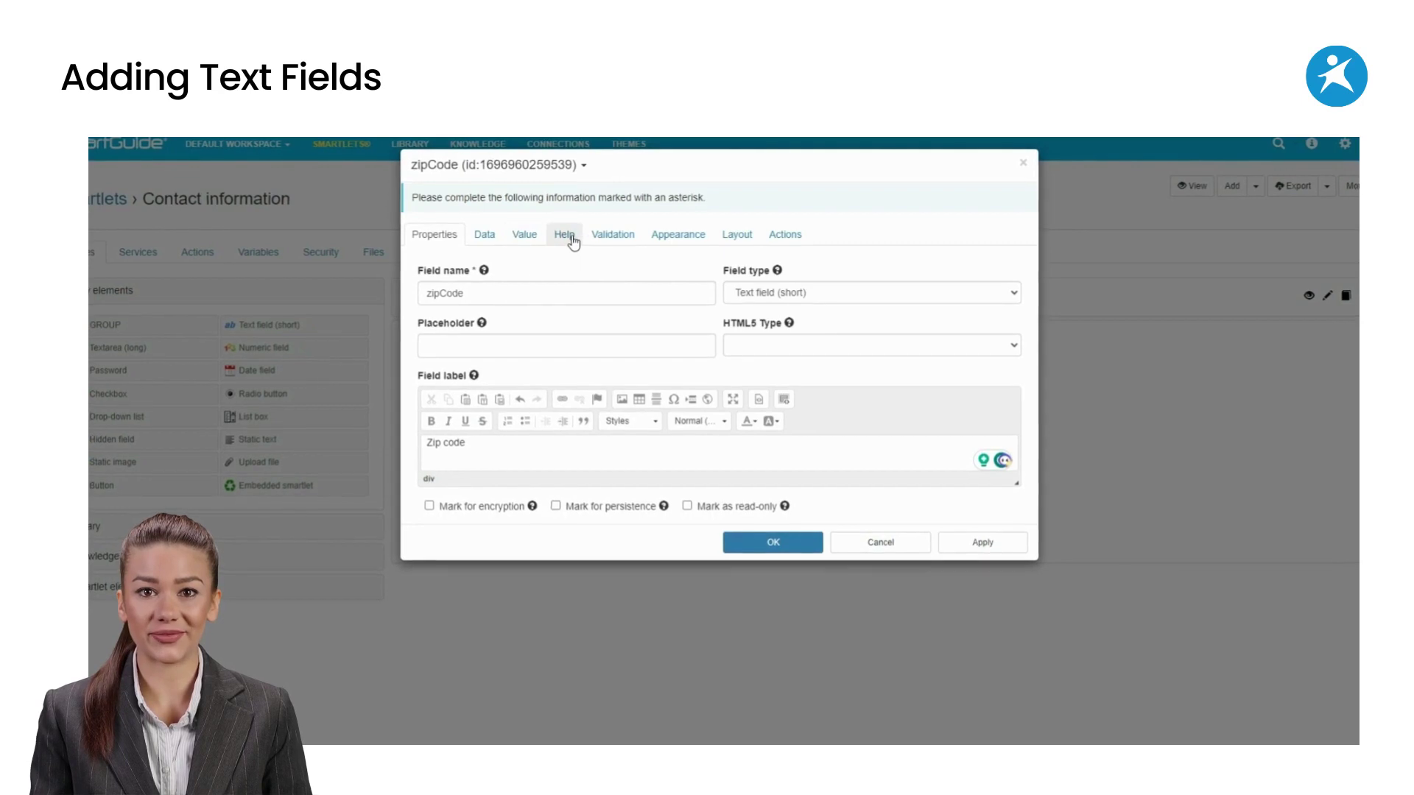
# Step: Set the zip code field's tooltip to "E.g. 10000" and apply it
pyautogui.click(565, 235)
pyautogui.click(495, 298)
pyautogui.write('E.g')
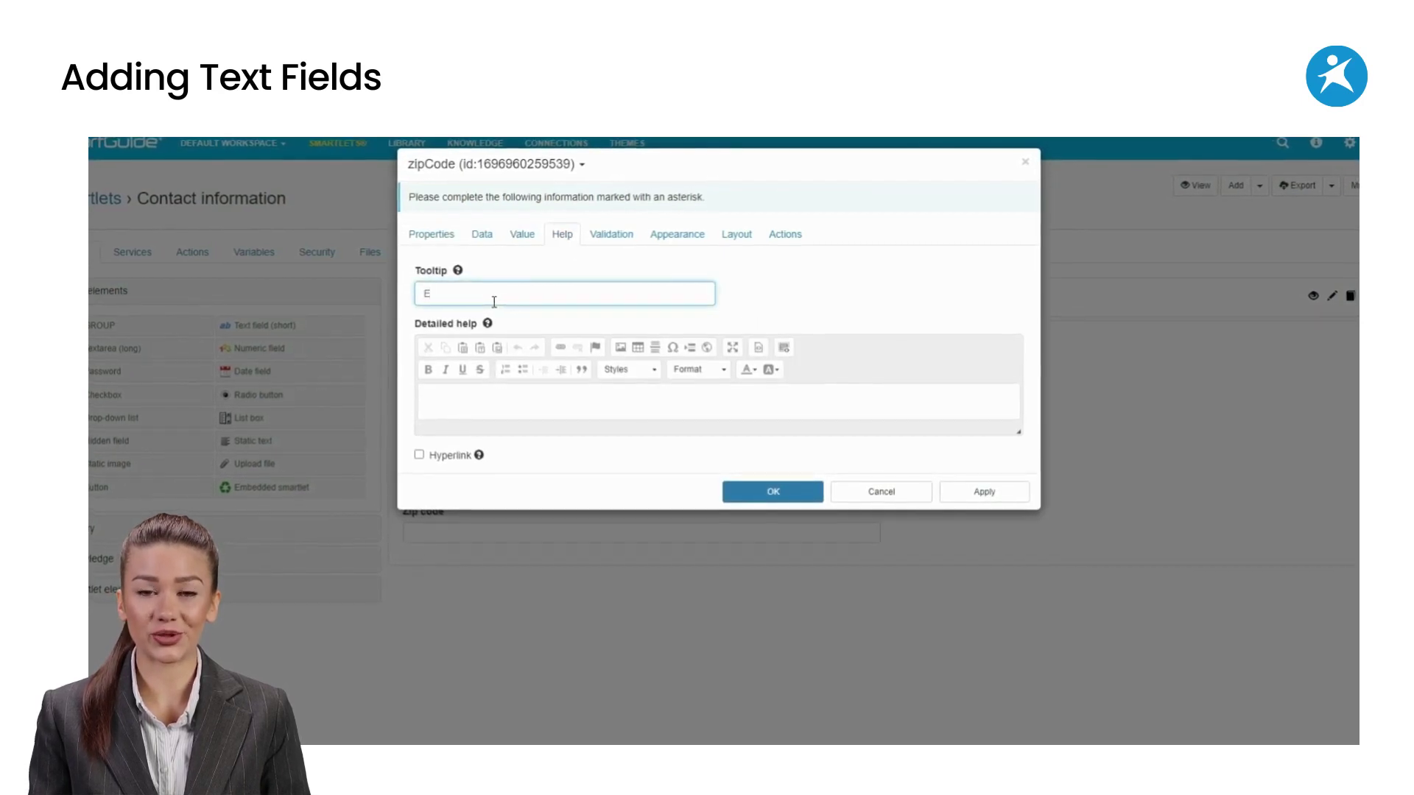
pyautogui.write('. 10000')
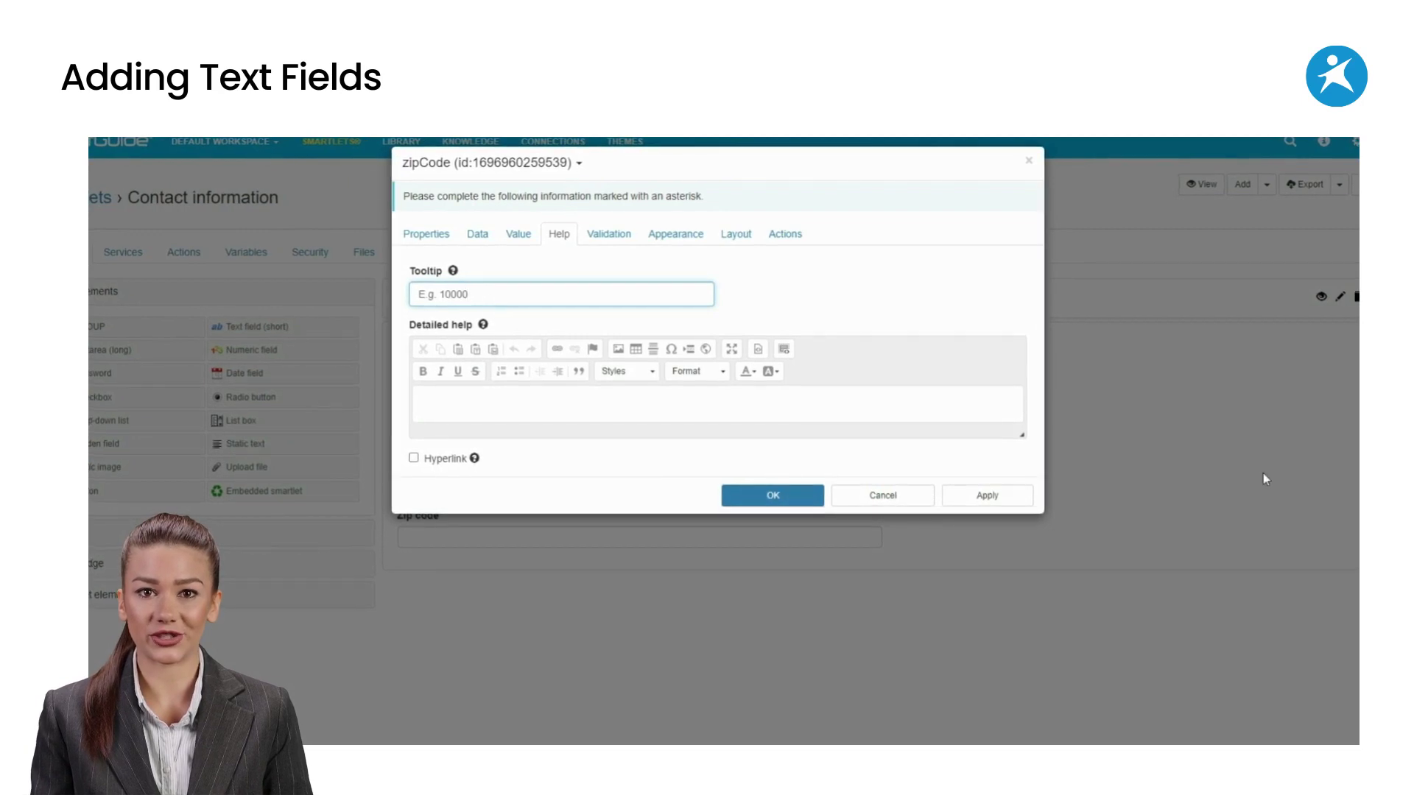
pyautogui.click(986, 494)
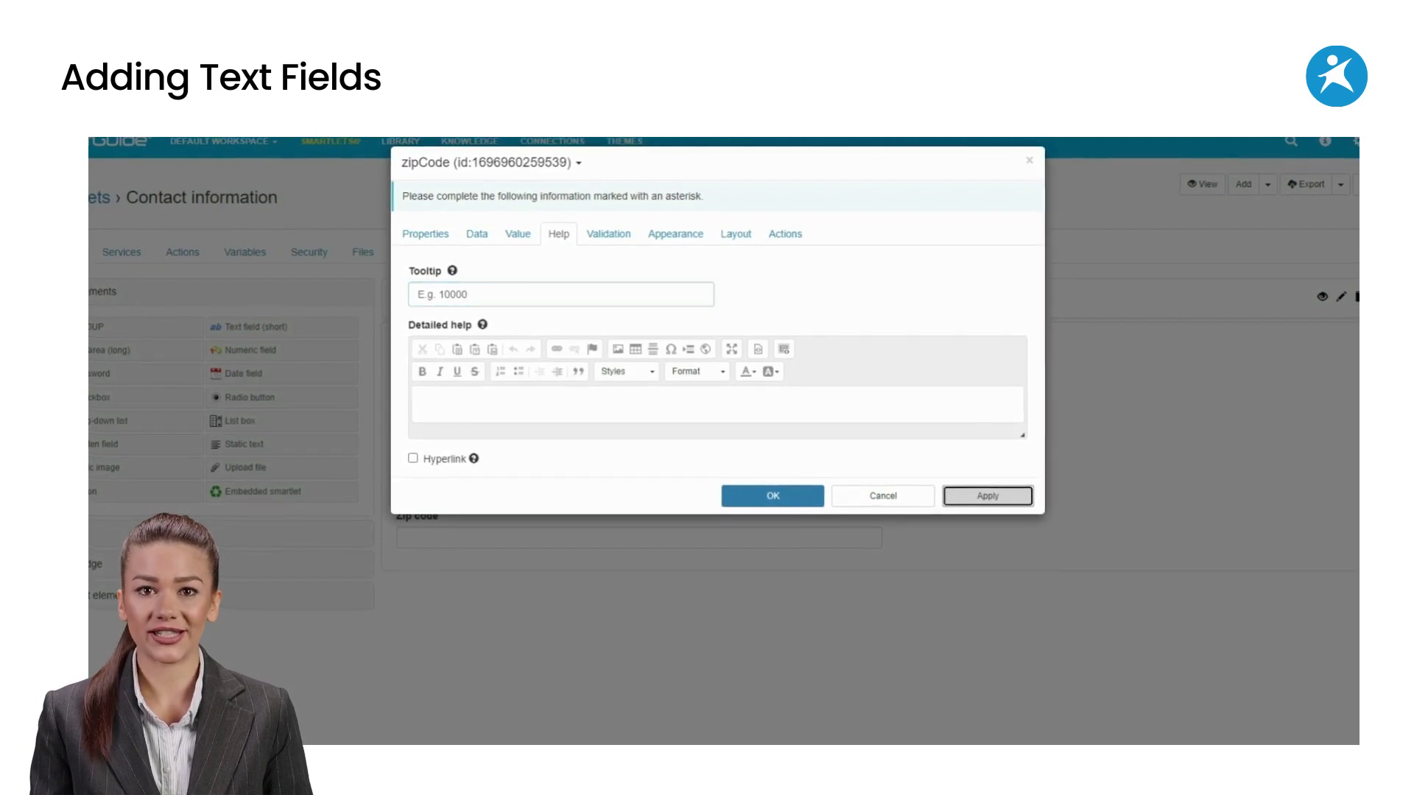
# Step: Make the zip code field mandatory with the error message "Please enter your zip code"
pyautogui.click(608, 233)
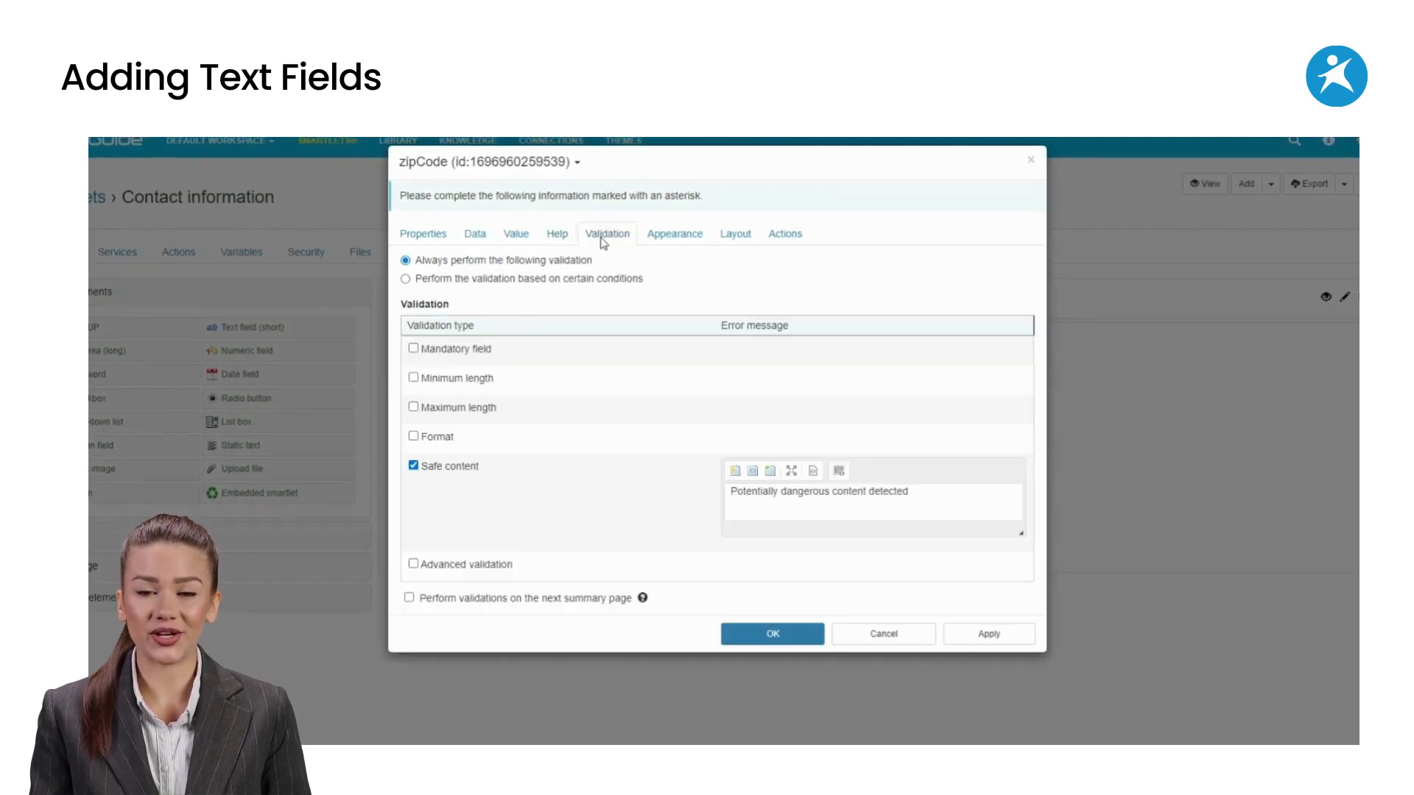
pyautogui.click(486, 352)
pyautogui.click(853, 390)
pyautogui.write('Please')
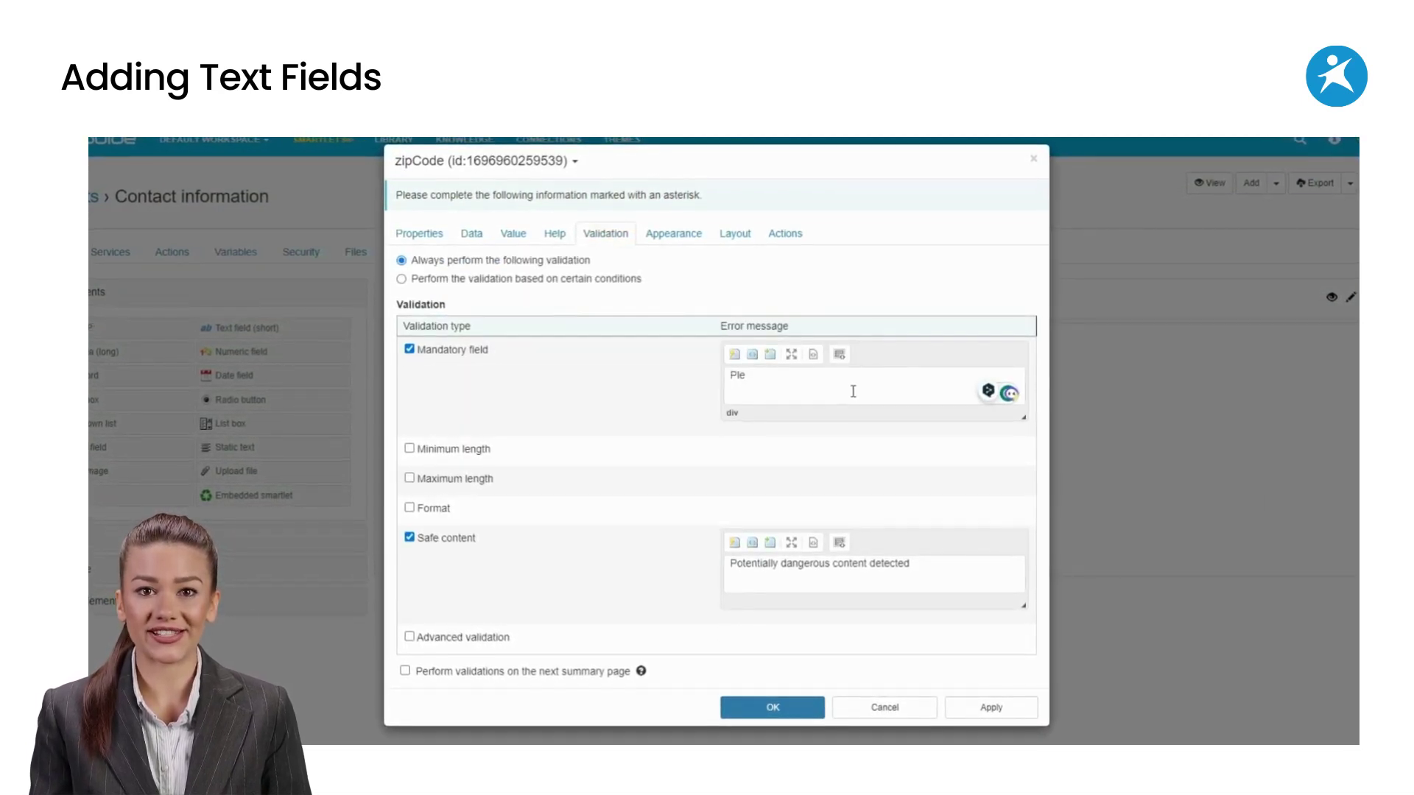
pyautogui.write(' enter you')
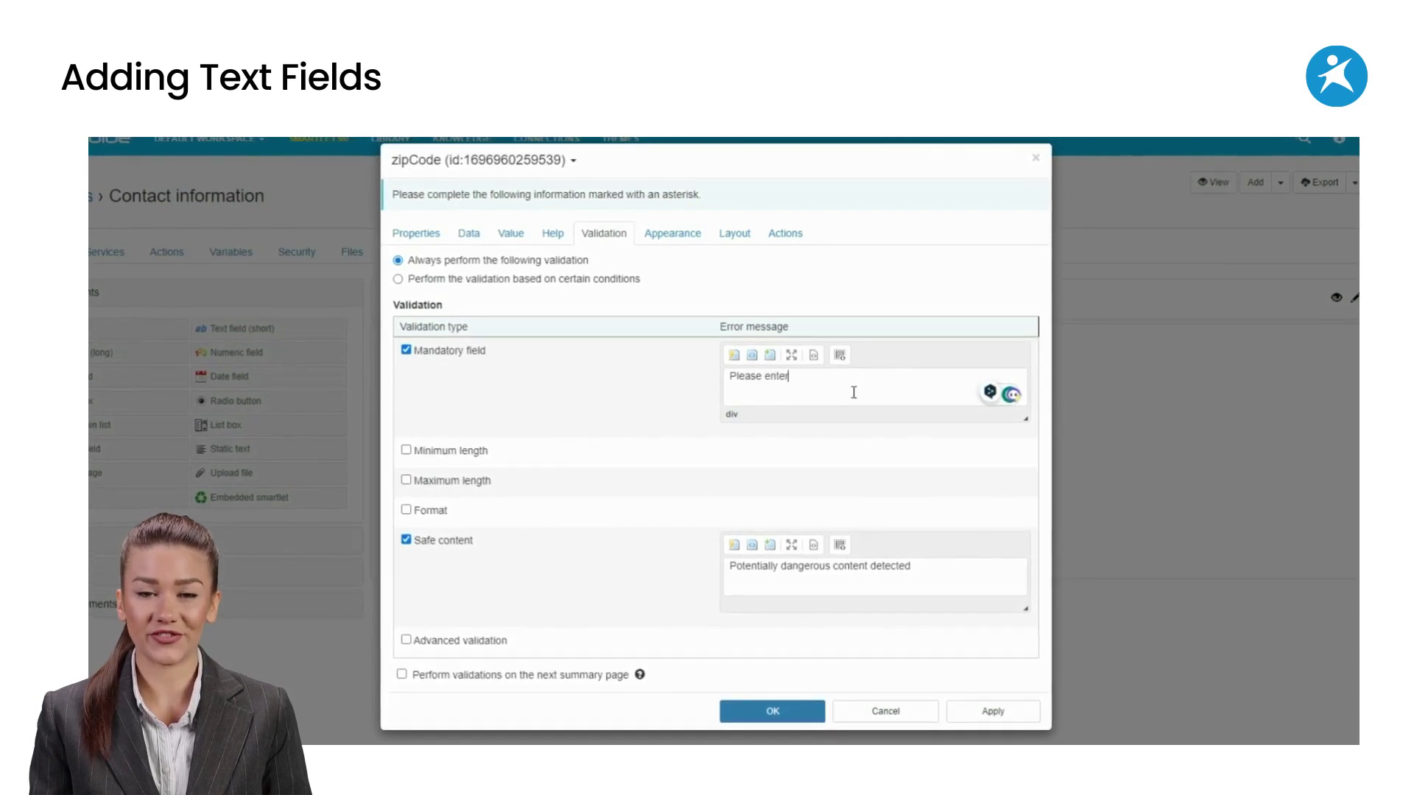
pyautogui.write('r zip code')
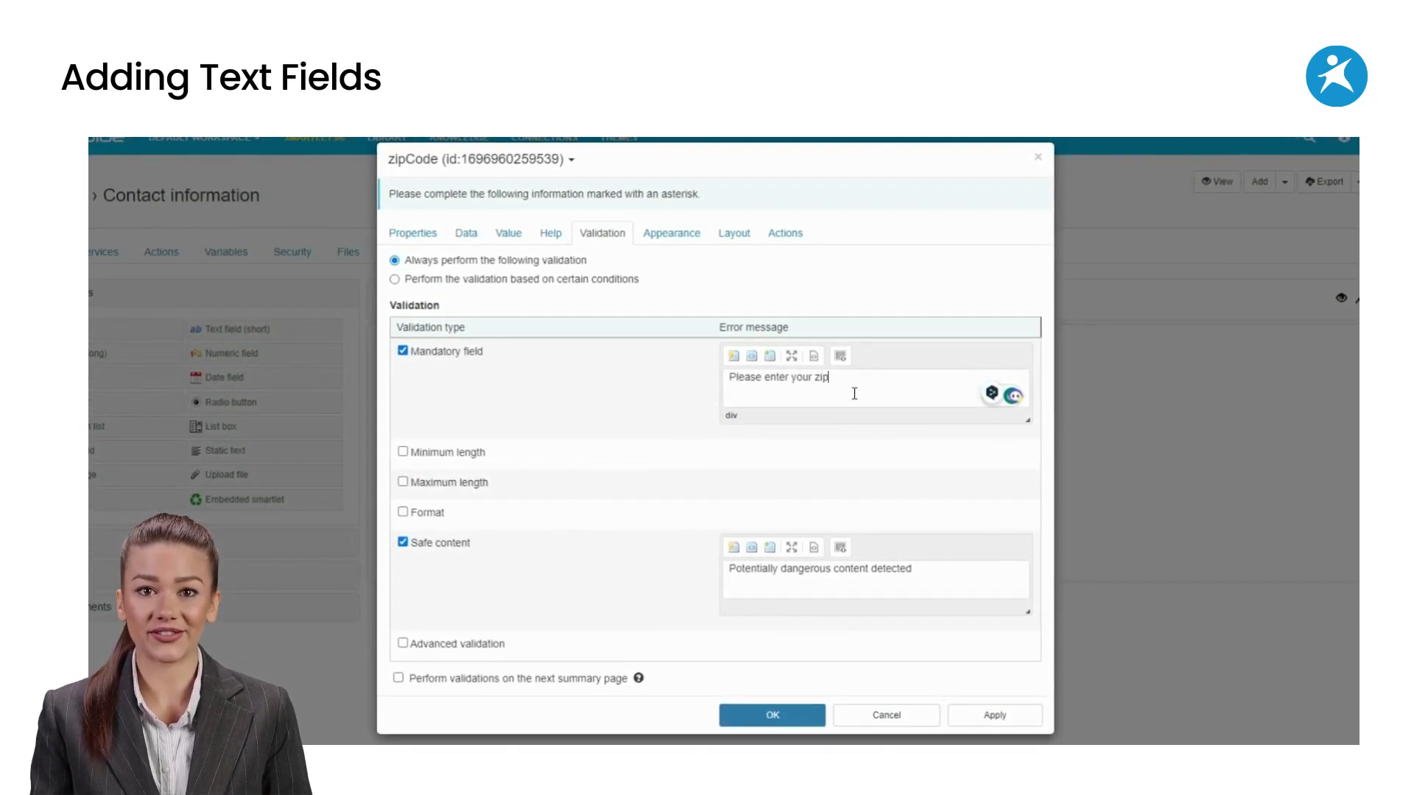
# Step: Enable Zip Code format validation with the error message "Please enter a valid zip code" and save the field
pyautogui.click(400, 513)
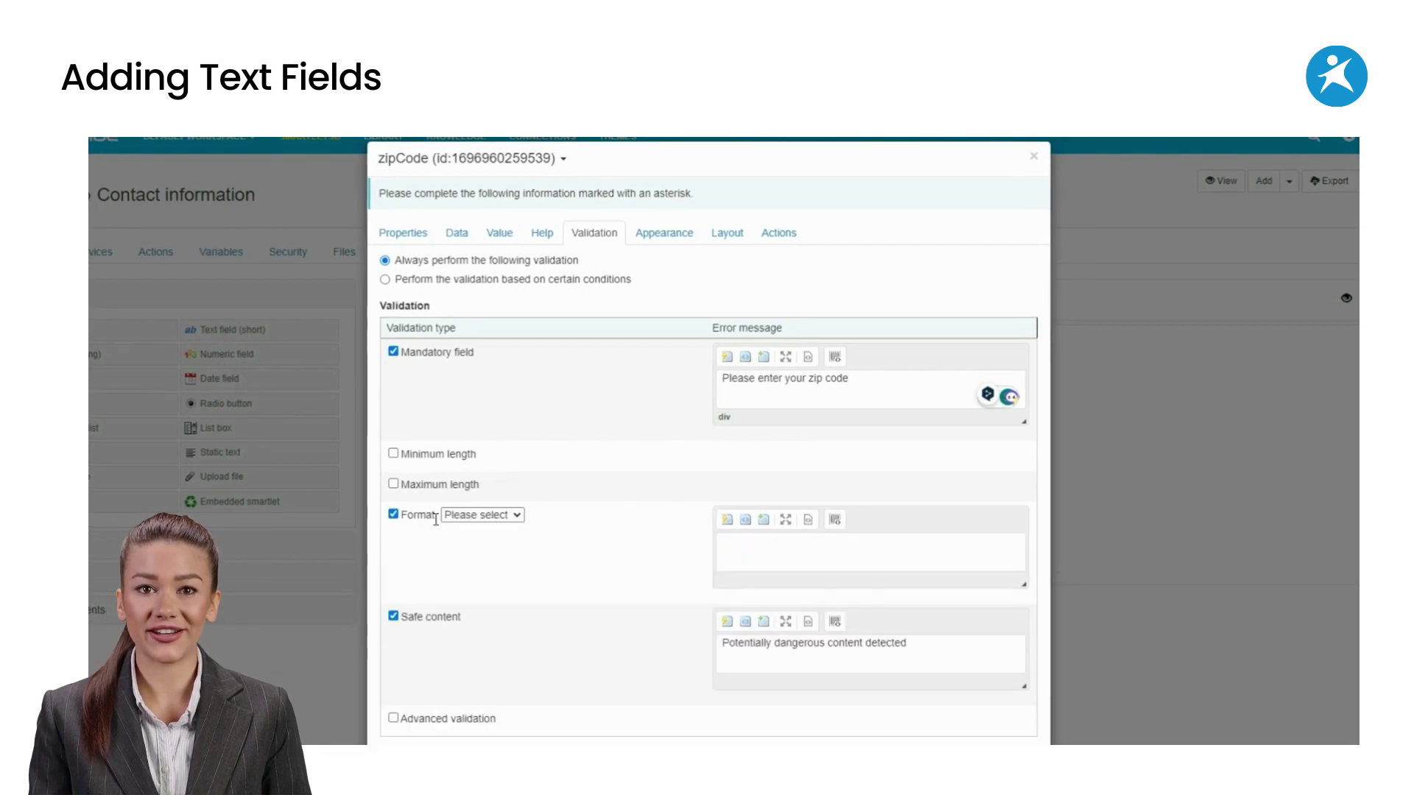
pyautogui.click(515, 516)
pyautogui.write('Please enter a valid zip code')
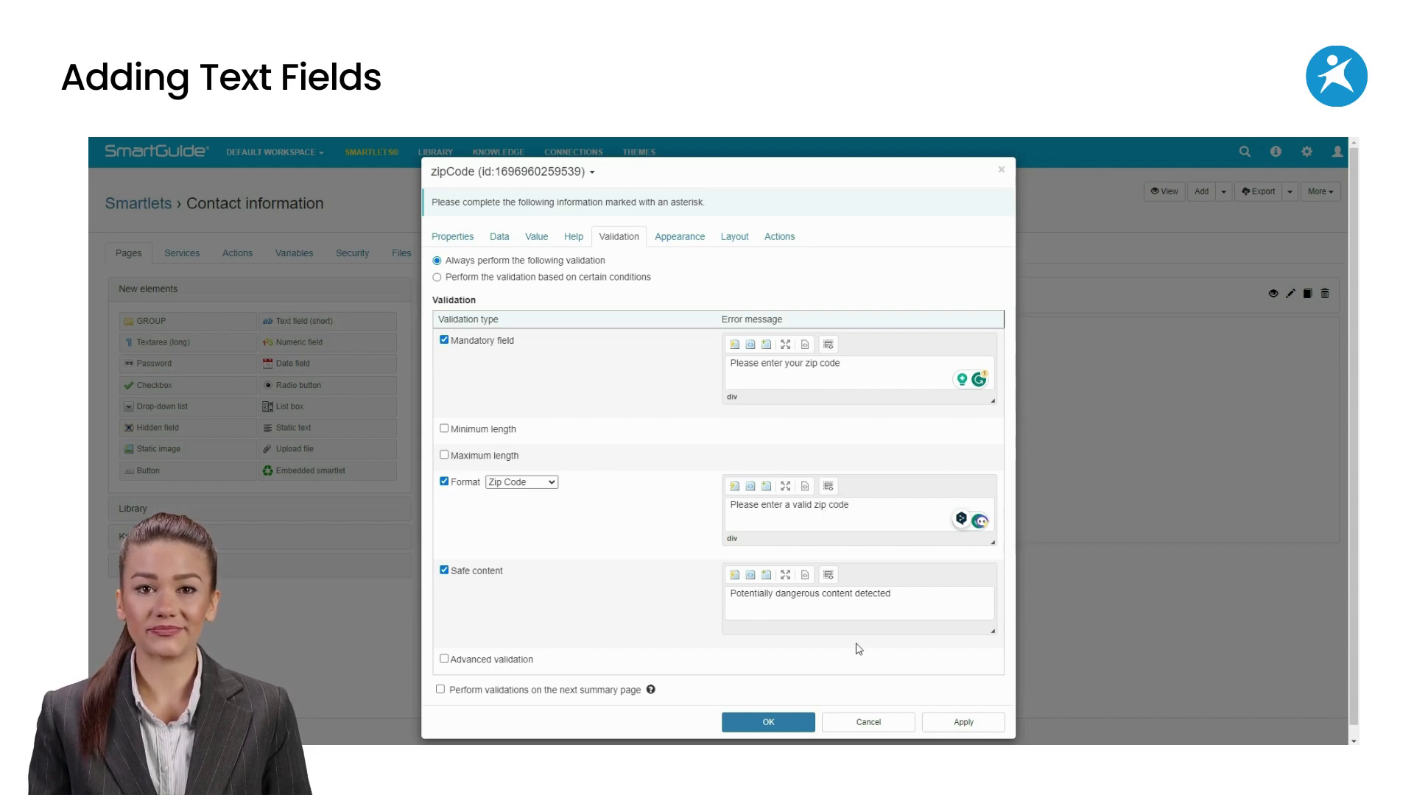
pyautogui.click(768, 723)
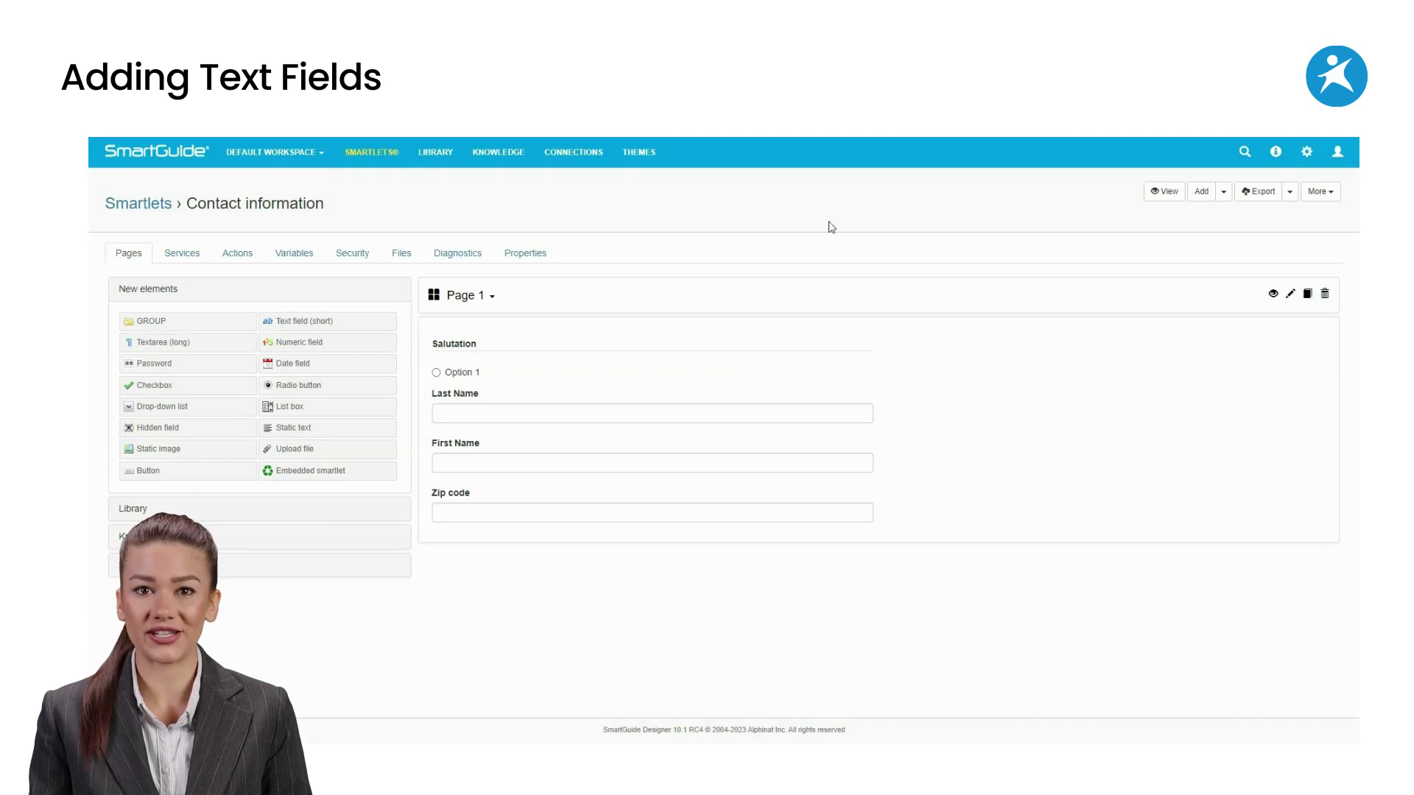
# Step: View the Contact information smartlet and open the choices for adding an item
pyautogui.click(1160, 192)
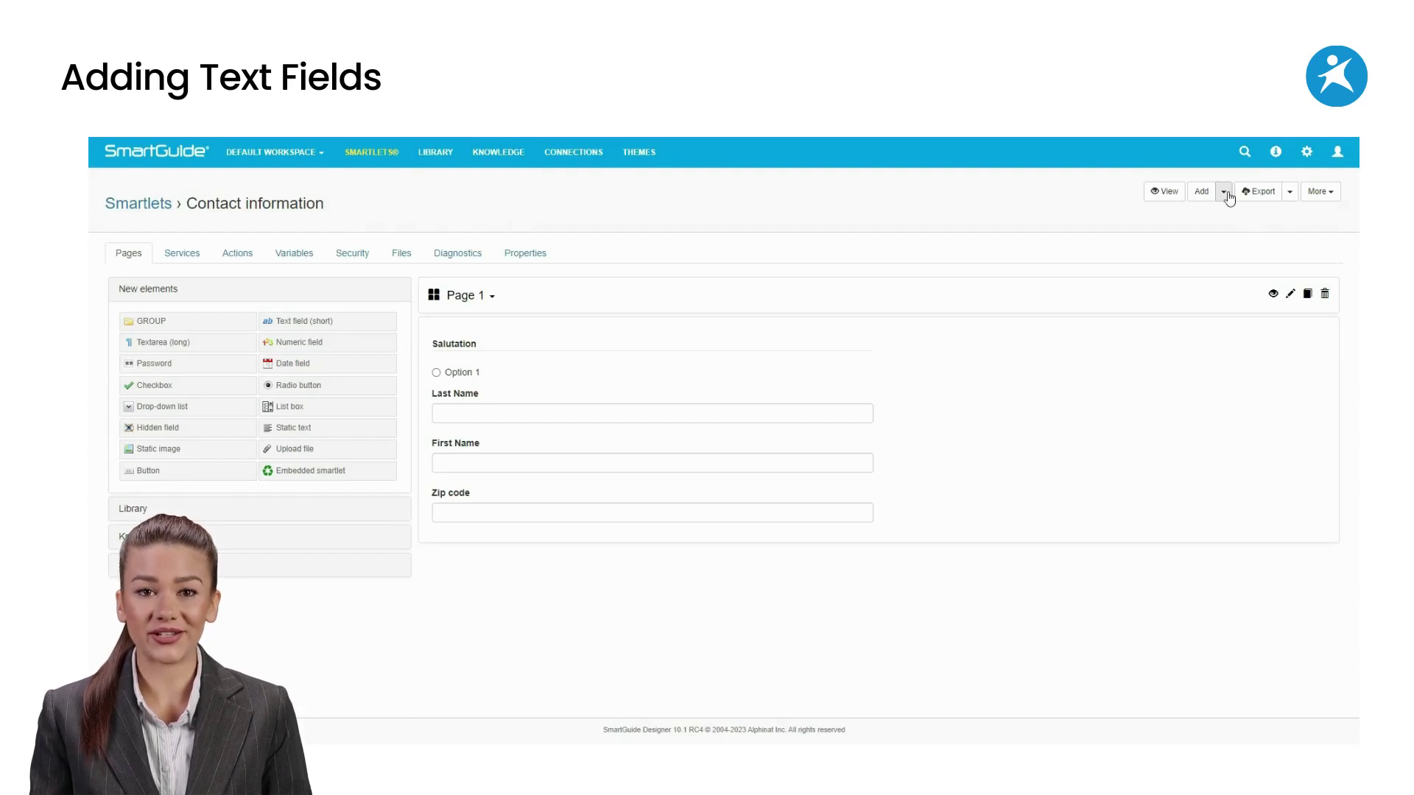
pyautogui.click(1224, 194)
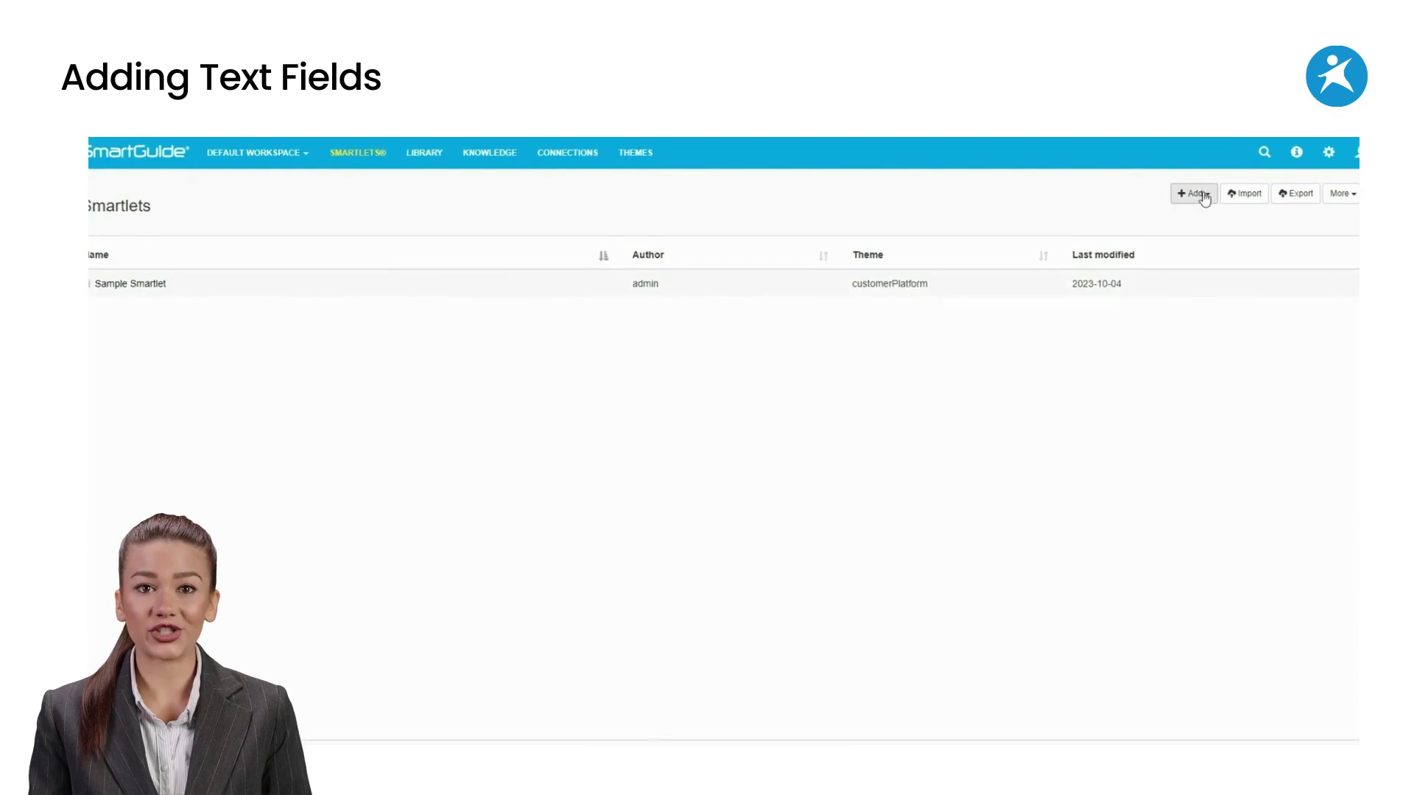
# Step: Start adding a new Smartlet and begin its name with "Cont"
pyautogui.click(1203, 195)
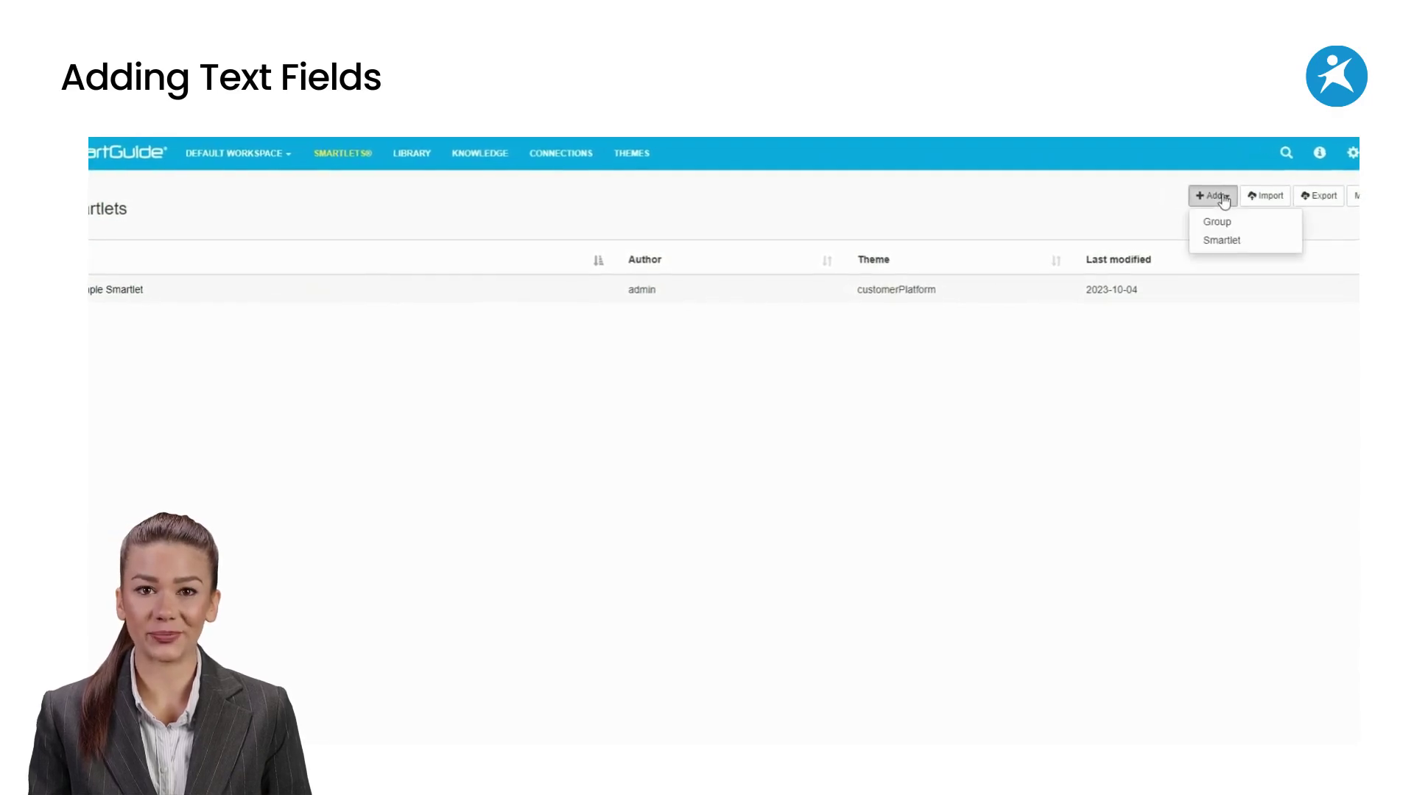
pyautogui.click(1241, 246)
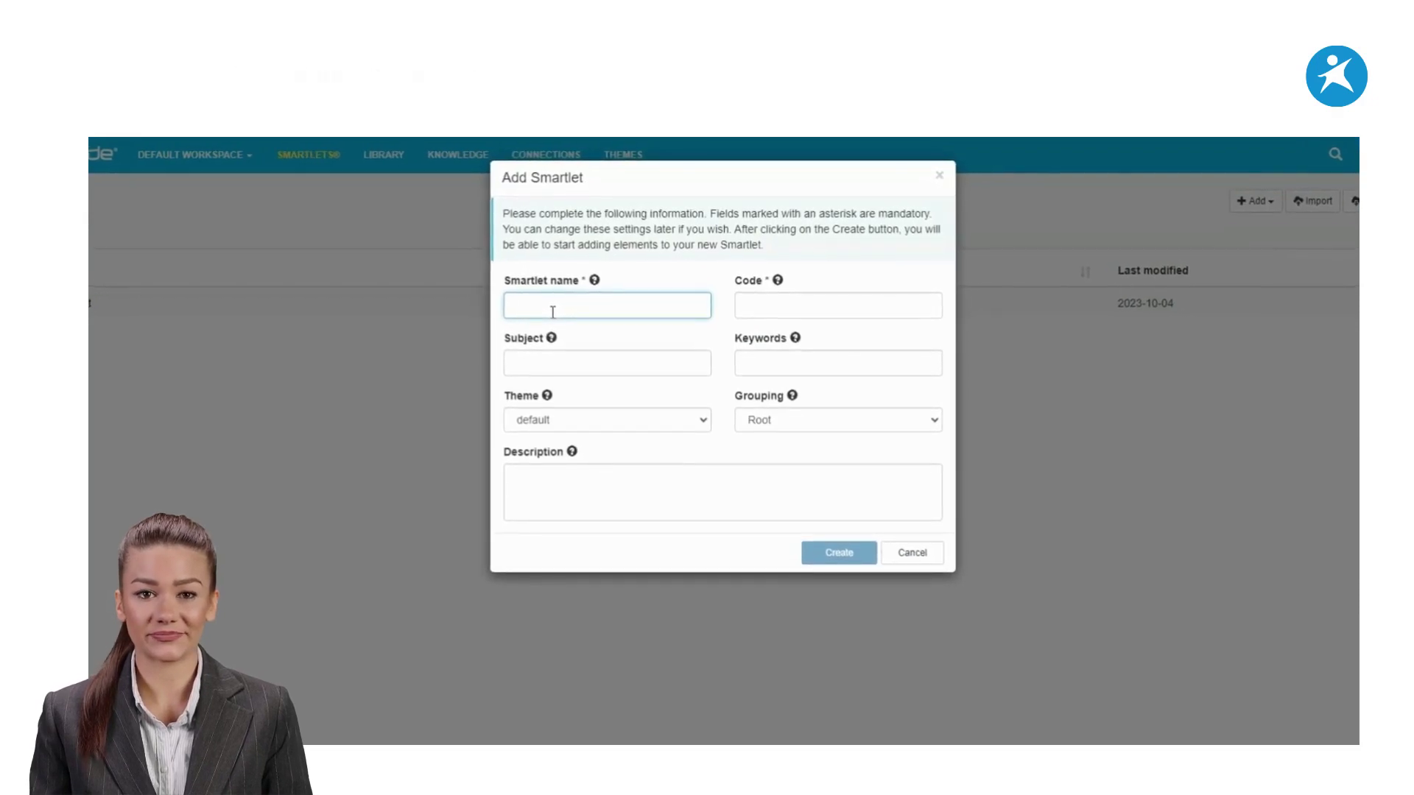
pyautogui.write('Cont')
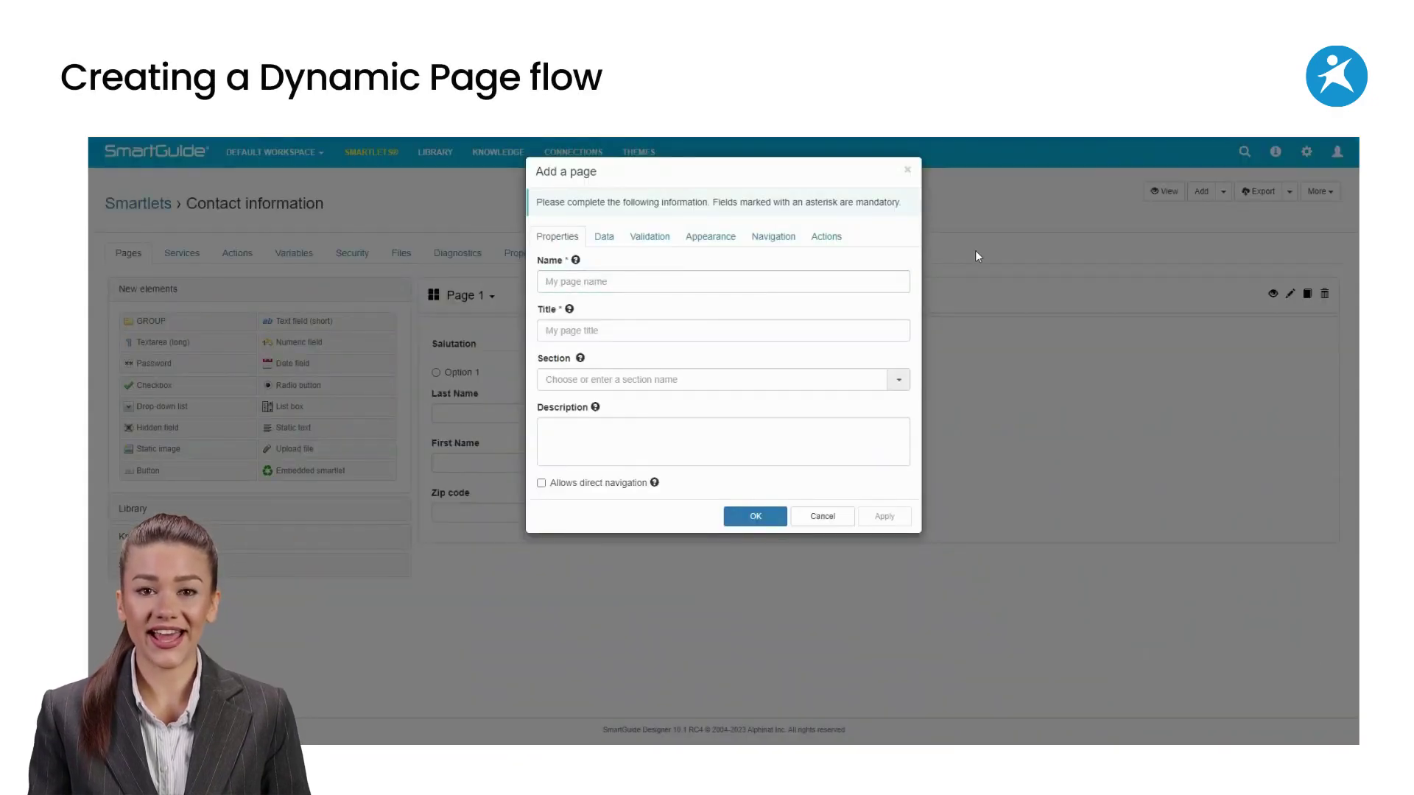
# Step: Add a page named "Page 2" with an address title and place all "Address in New York" library fields on it
pyautogui.click(685, 282)
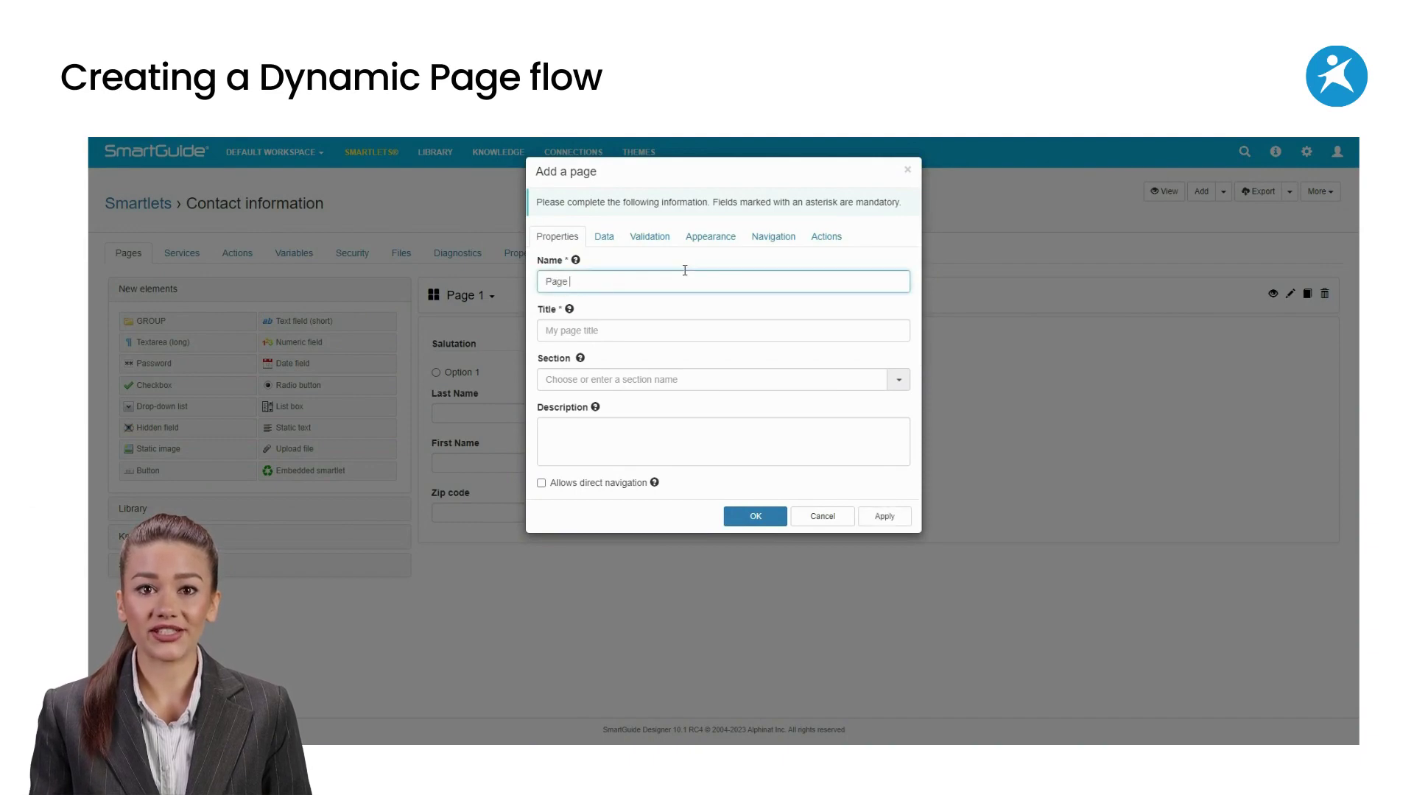
pyautogui.click(615, 331)
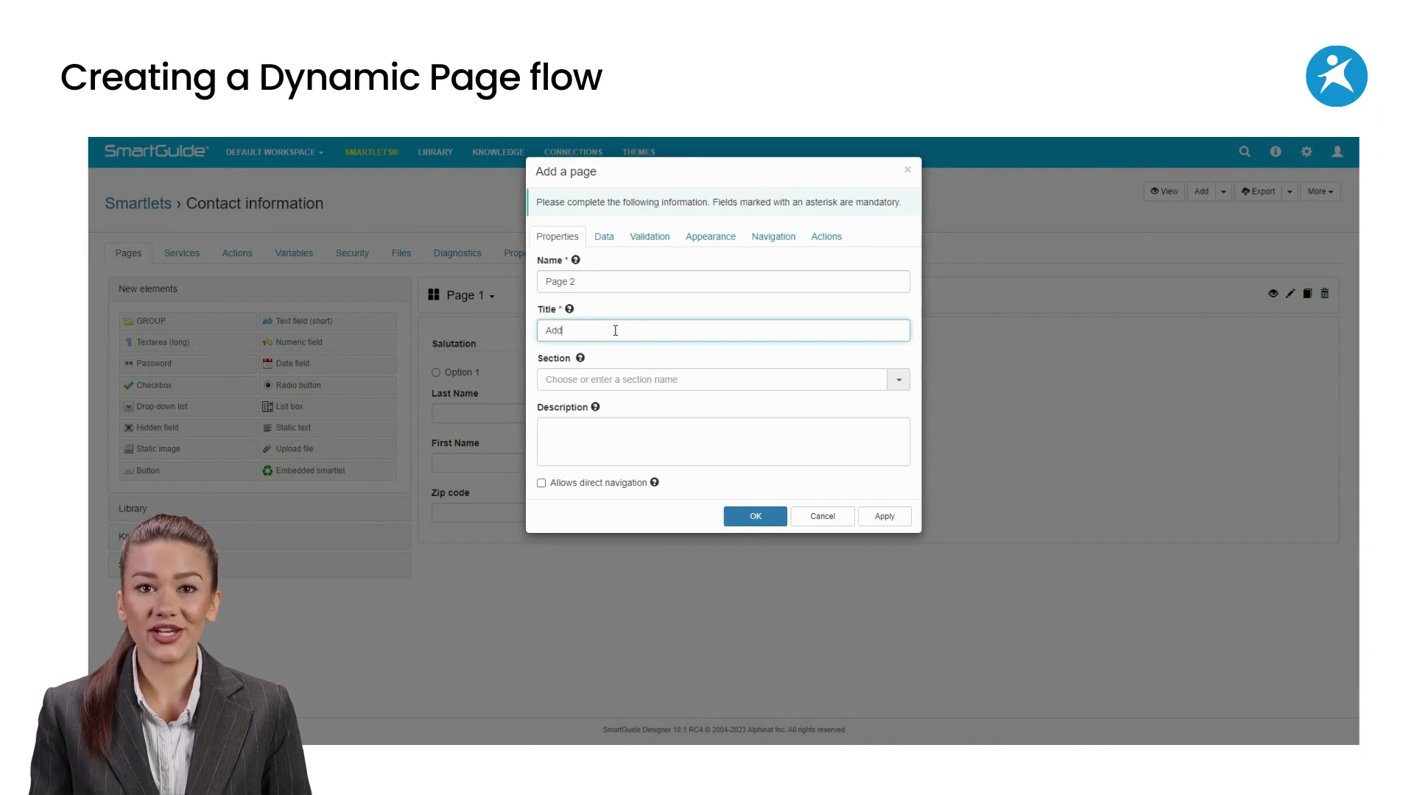
pyautogui.click(756, 515)
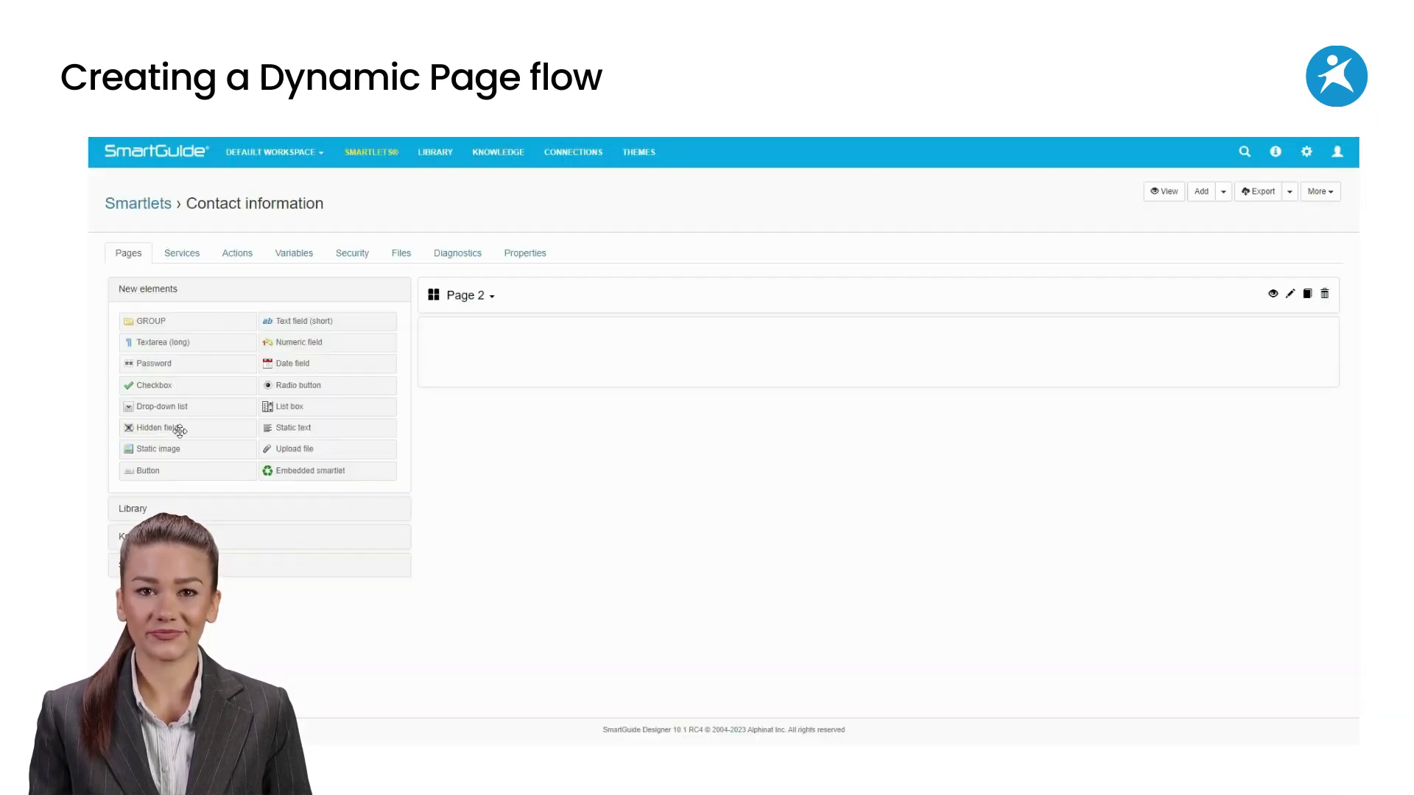
pyautogui.click(131, 515)
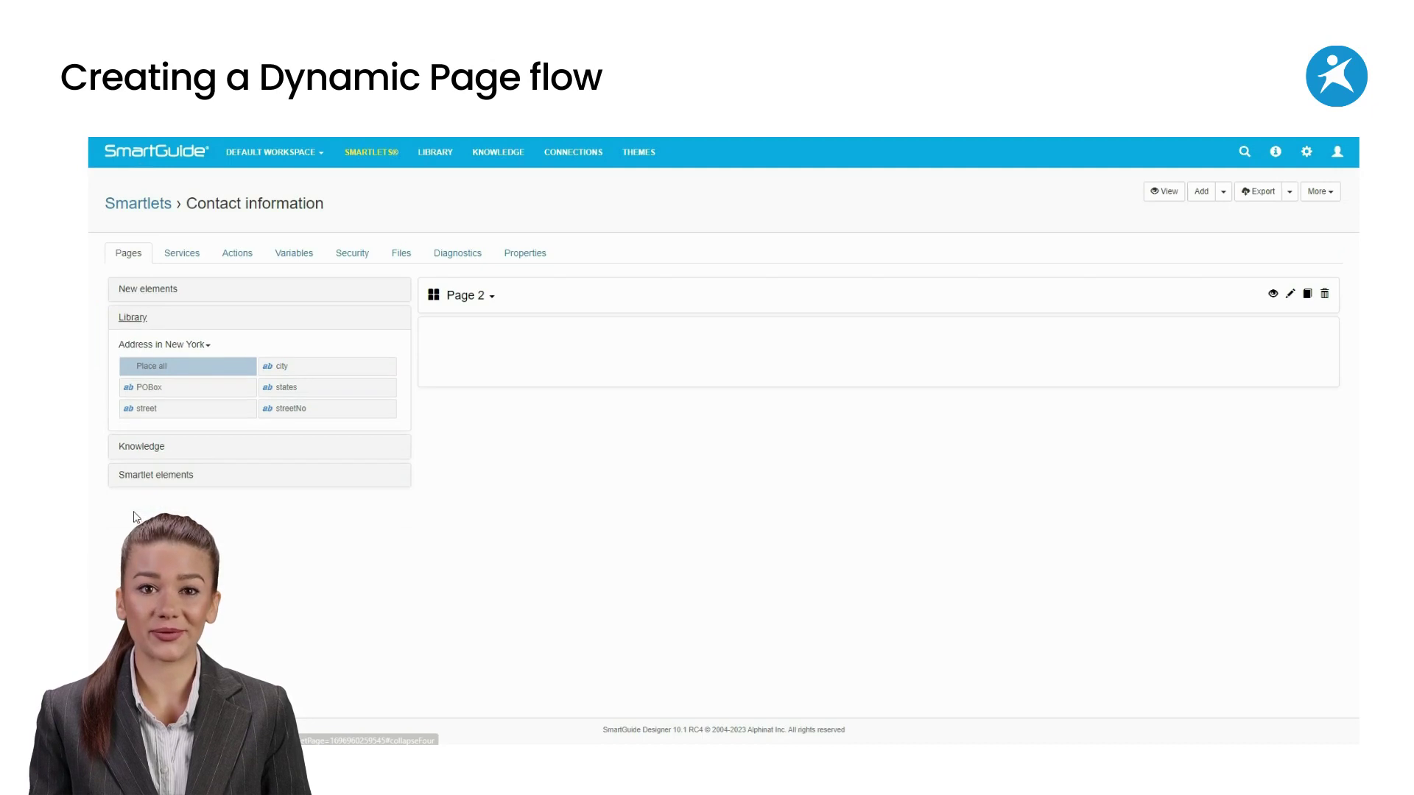
pyautogui.click(169, 366)
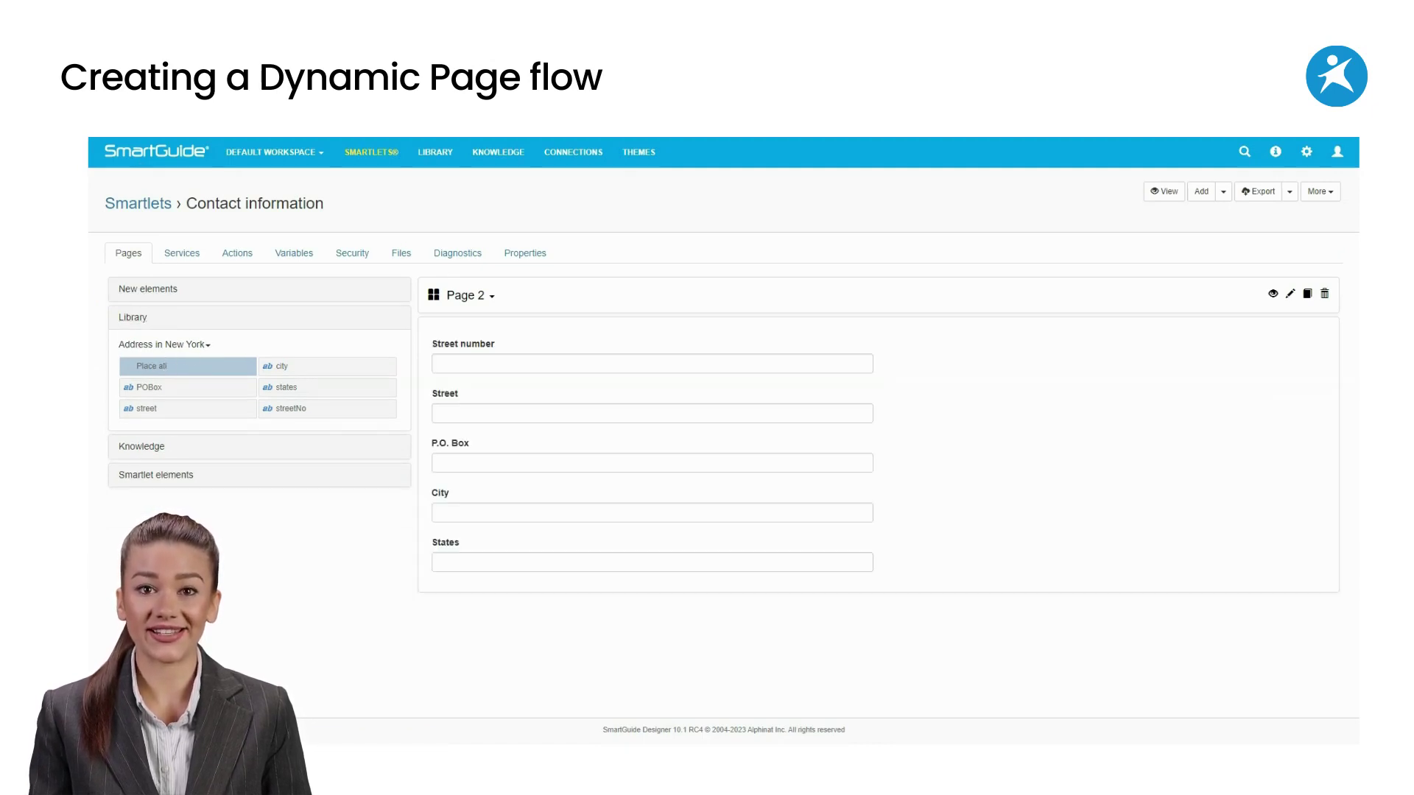
# Step: Add a page named "Page 3" with the title "Address (Outside New York)"
pyautogui.click(1223, 191)
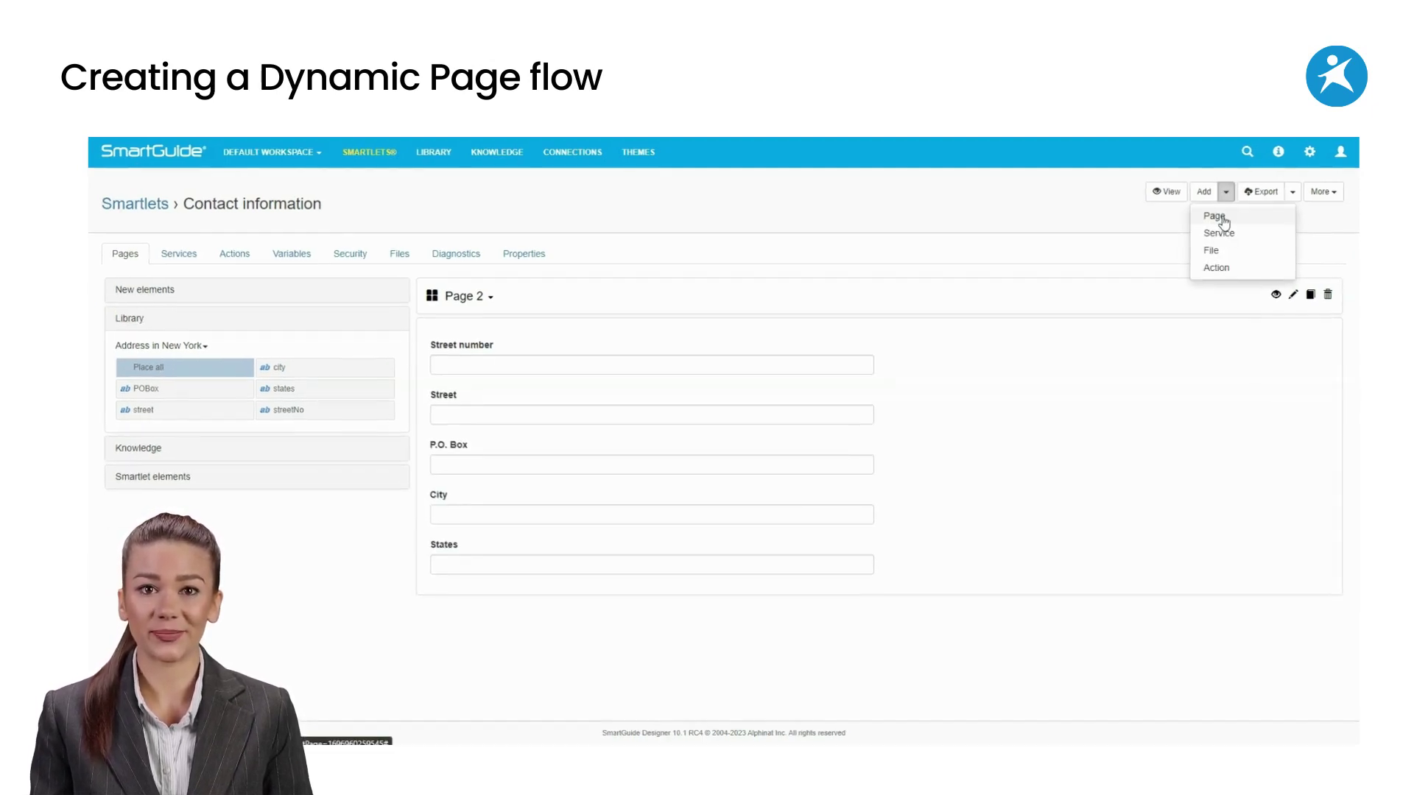
pyautogui.click(1224, 218)
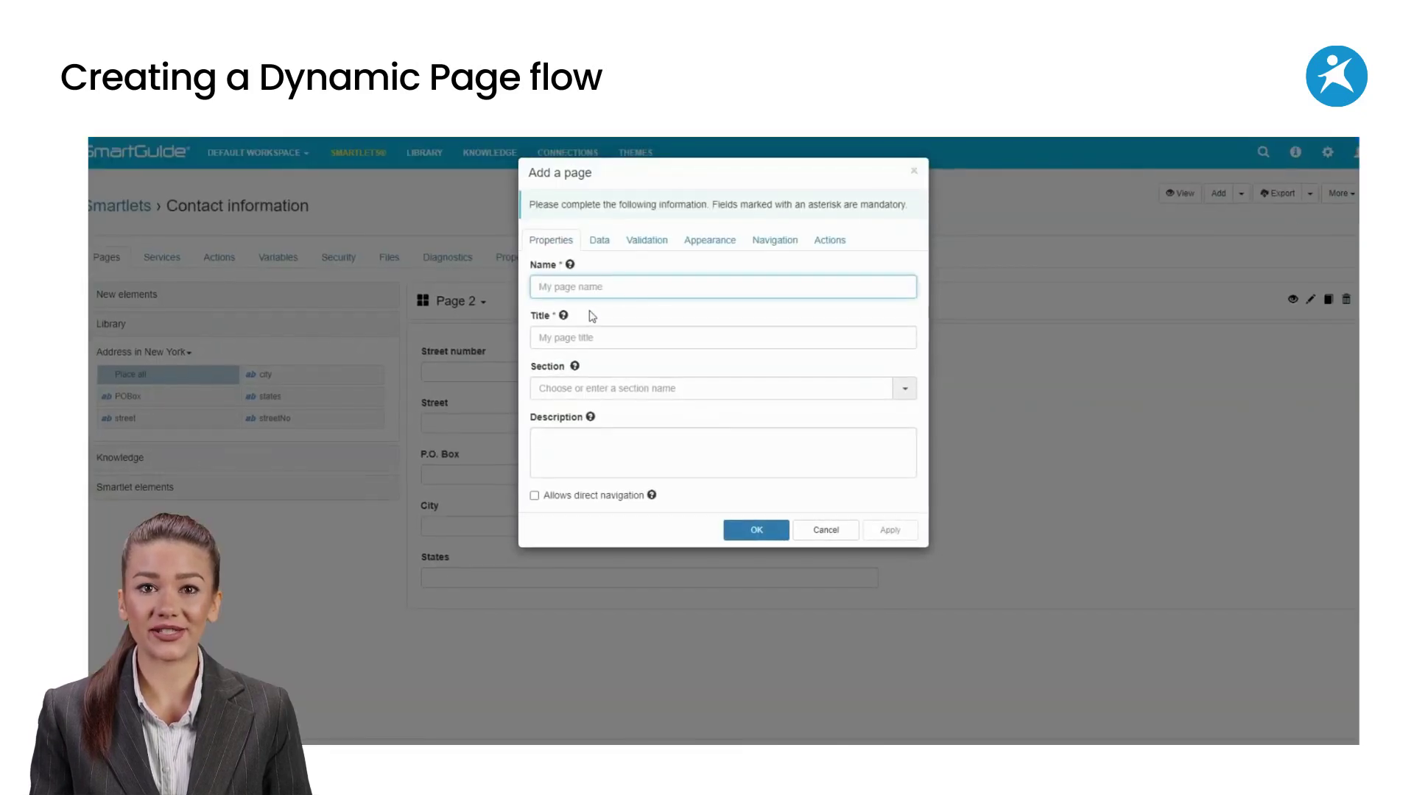
pyautogui.write('Page 3')
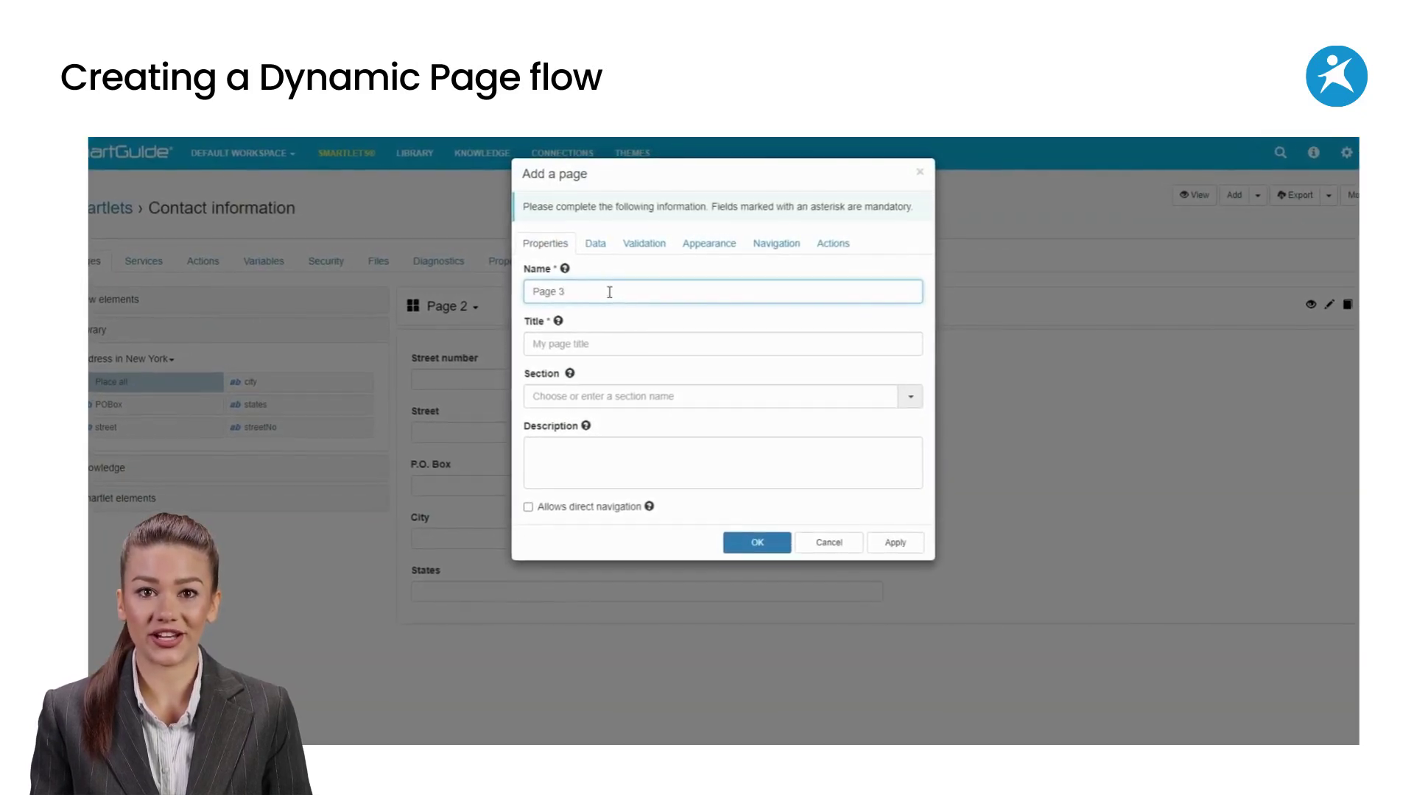
pyautogui.click(608, 342)
pyautogui.write('Address (')
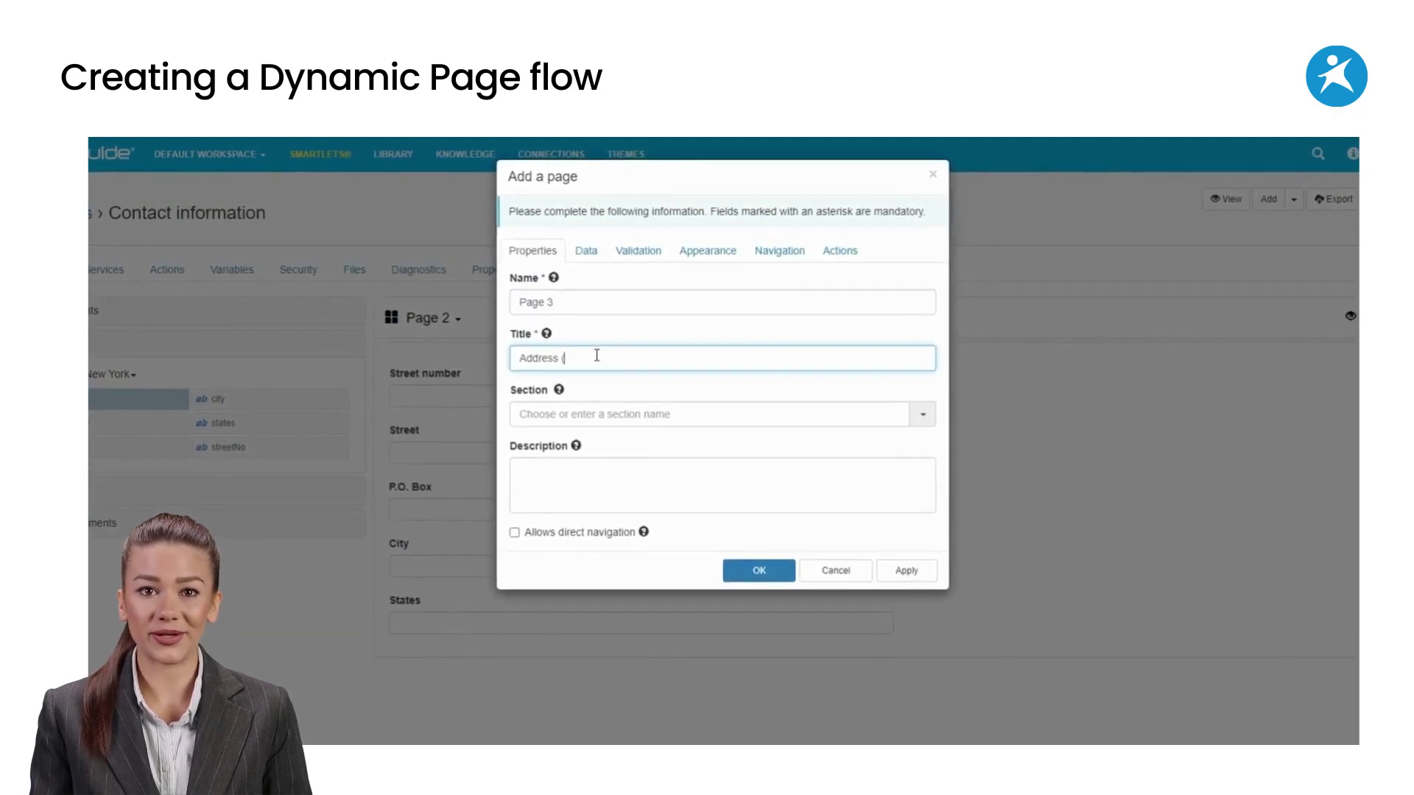
pyautogui.write('Outside New York')
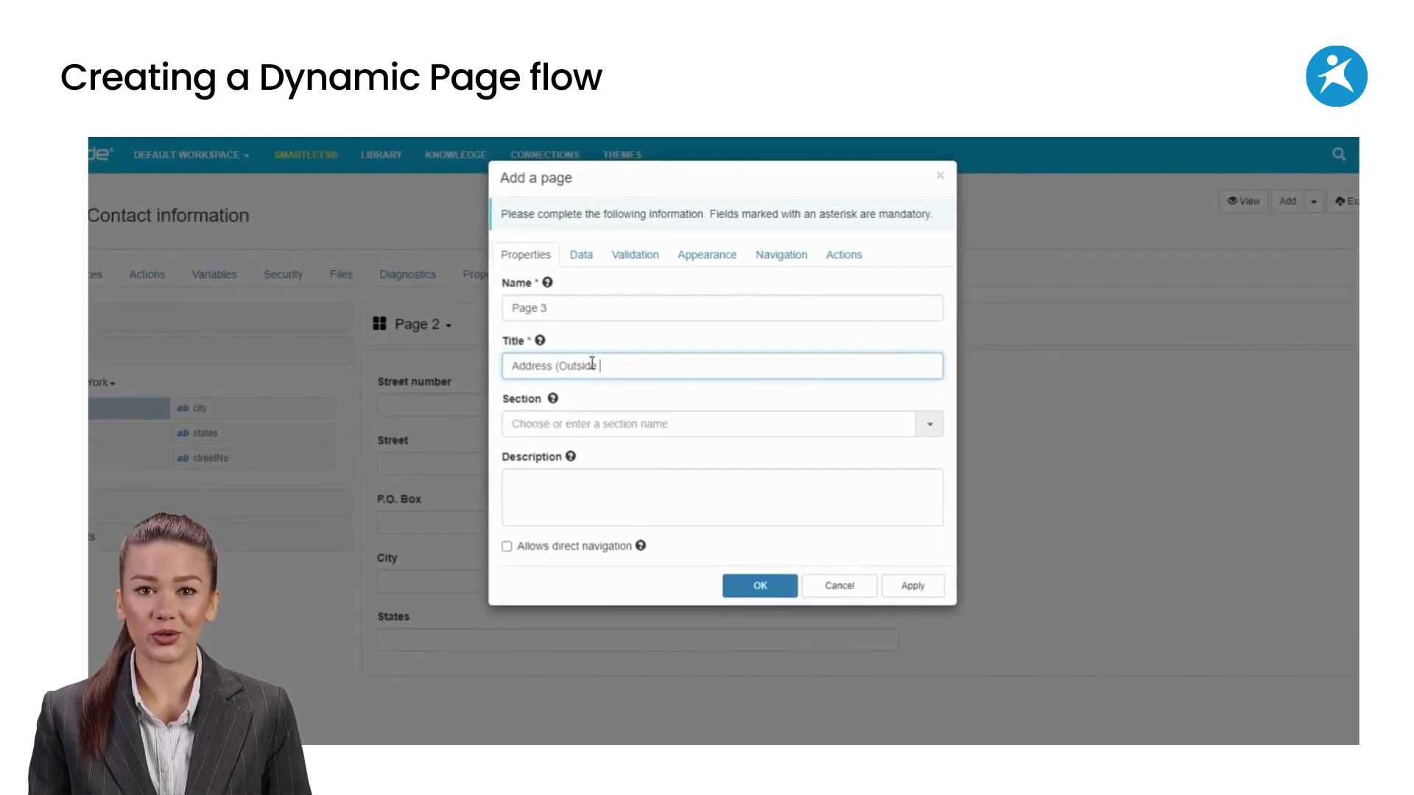
pyautogui.write(')')
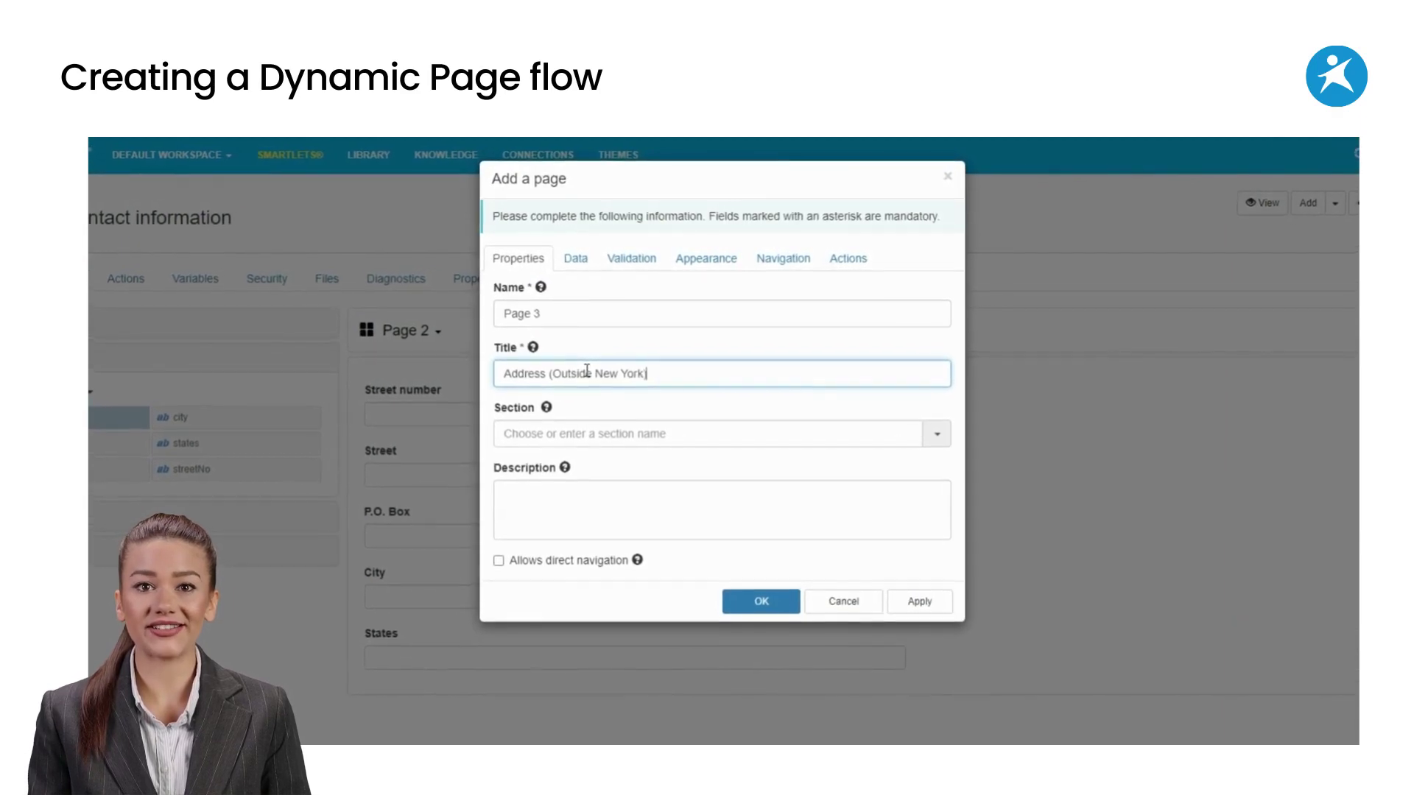
pyautogui.click(758, 600)
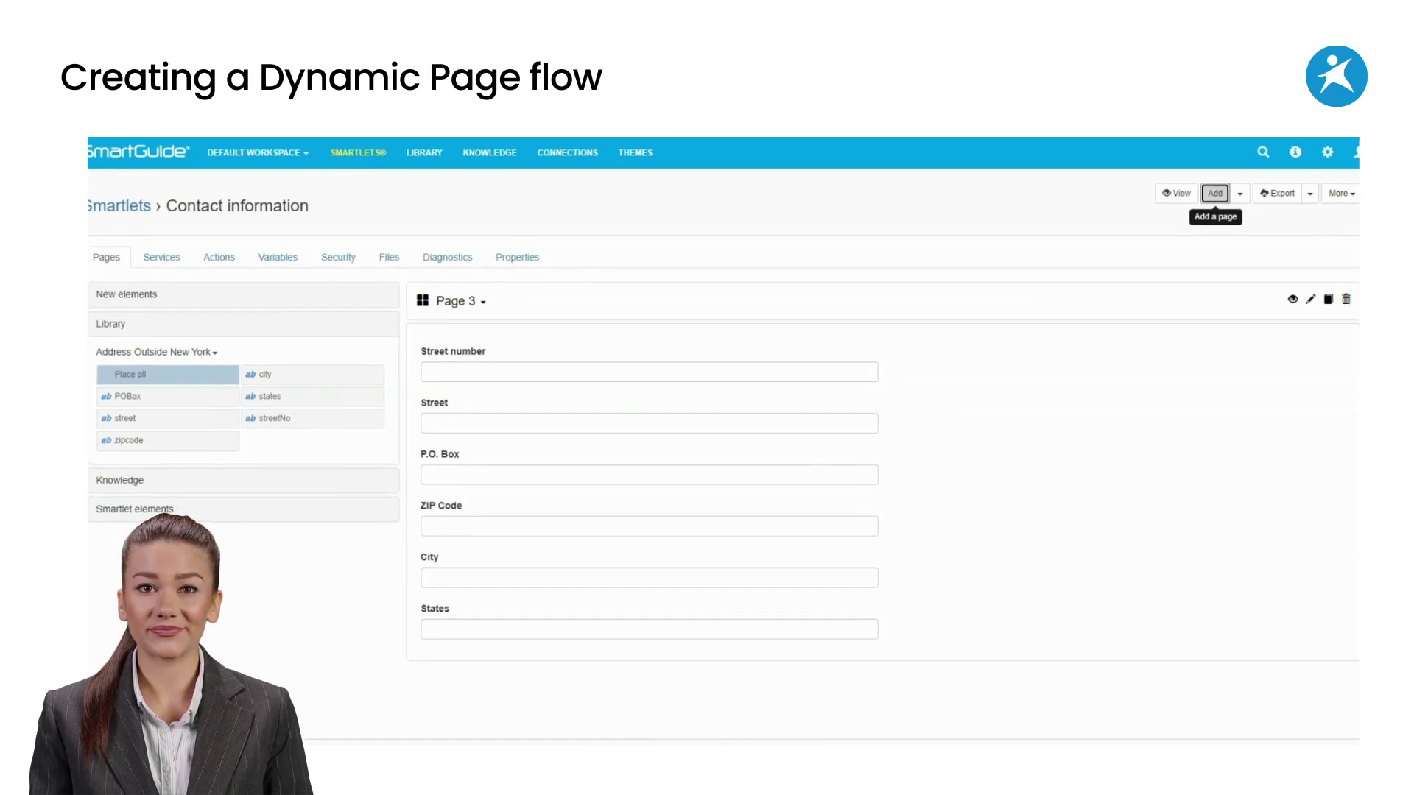
# Step: Add a page named "Page 4" with the title "Recap"
pyautogui.click(1215, 194)
pyautogui.click(567, 288)
pyautogui.write('Page ')
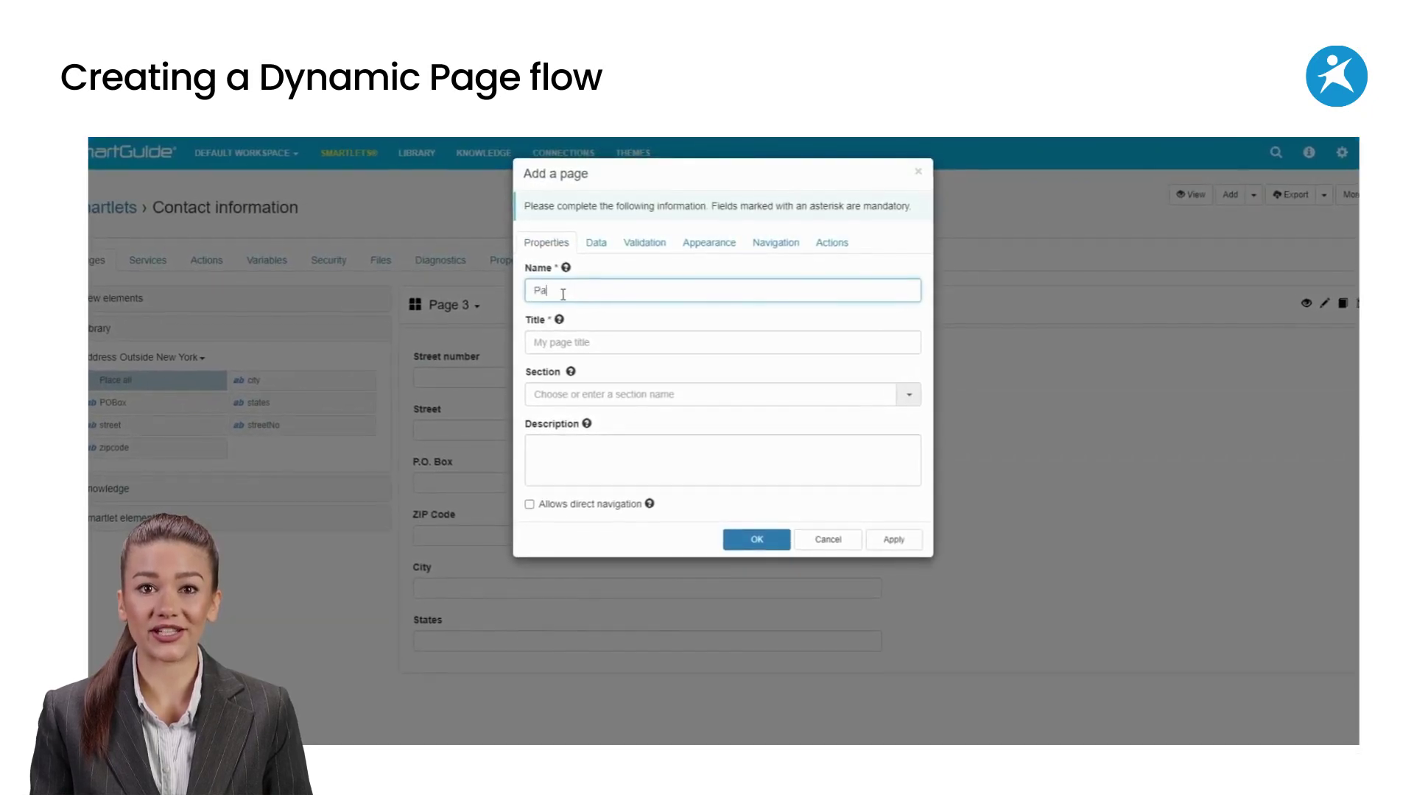
pyautogui.write('4')
pyautogui.click(552, 346)
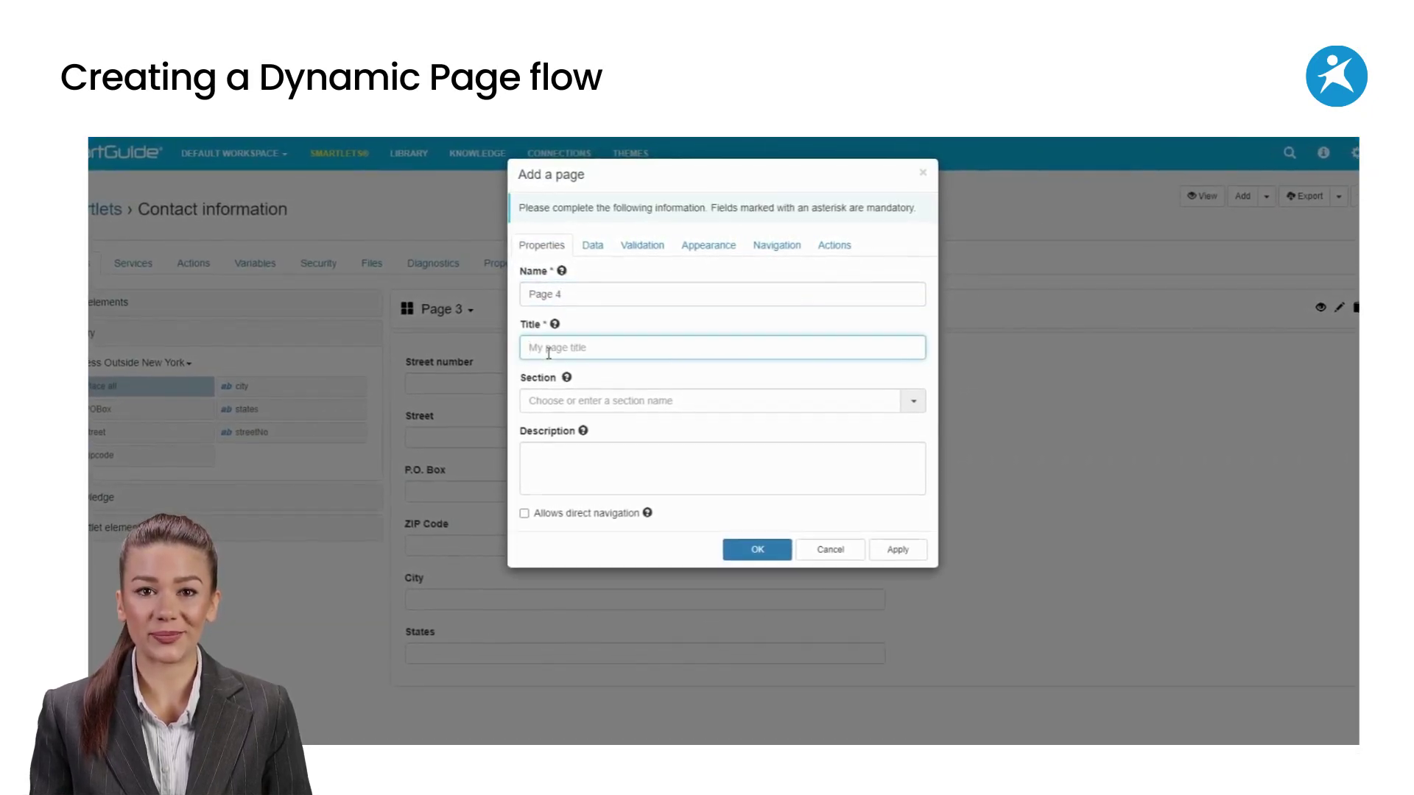
pyautogui.write('Recap')
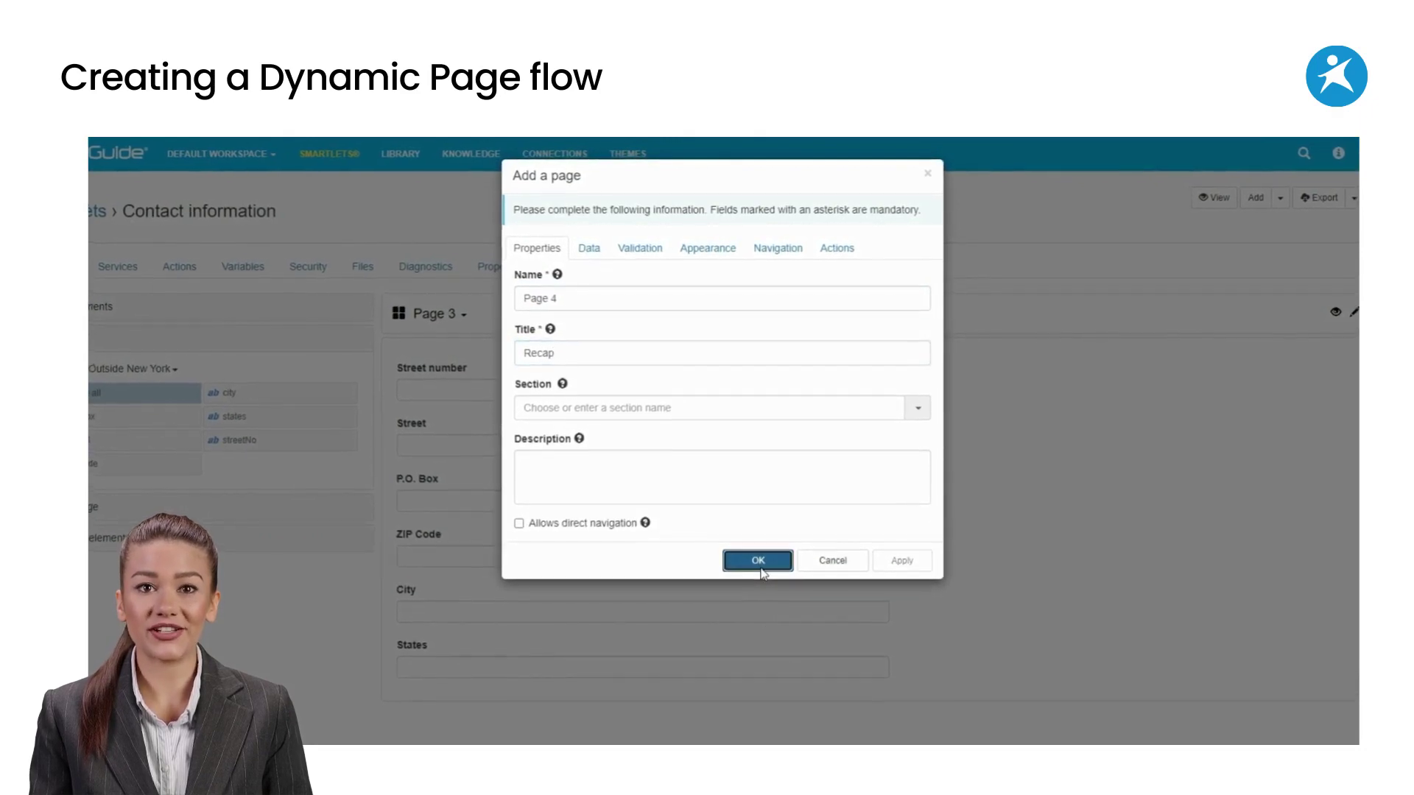
pyautogui.click(759, 553)
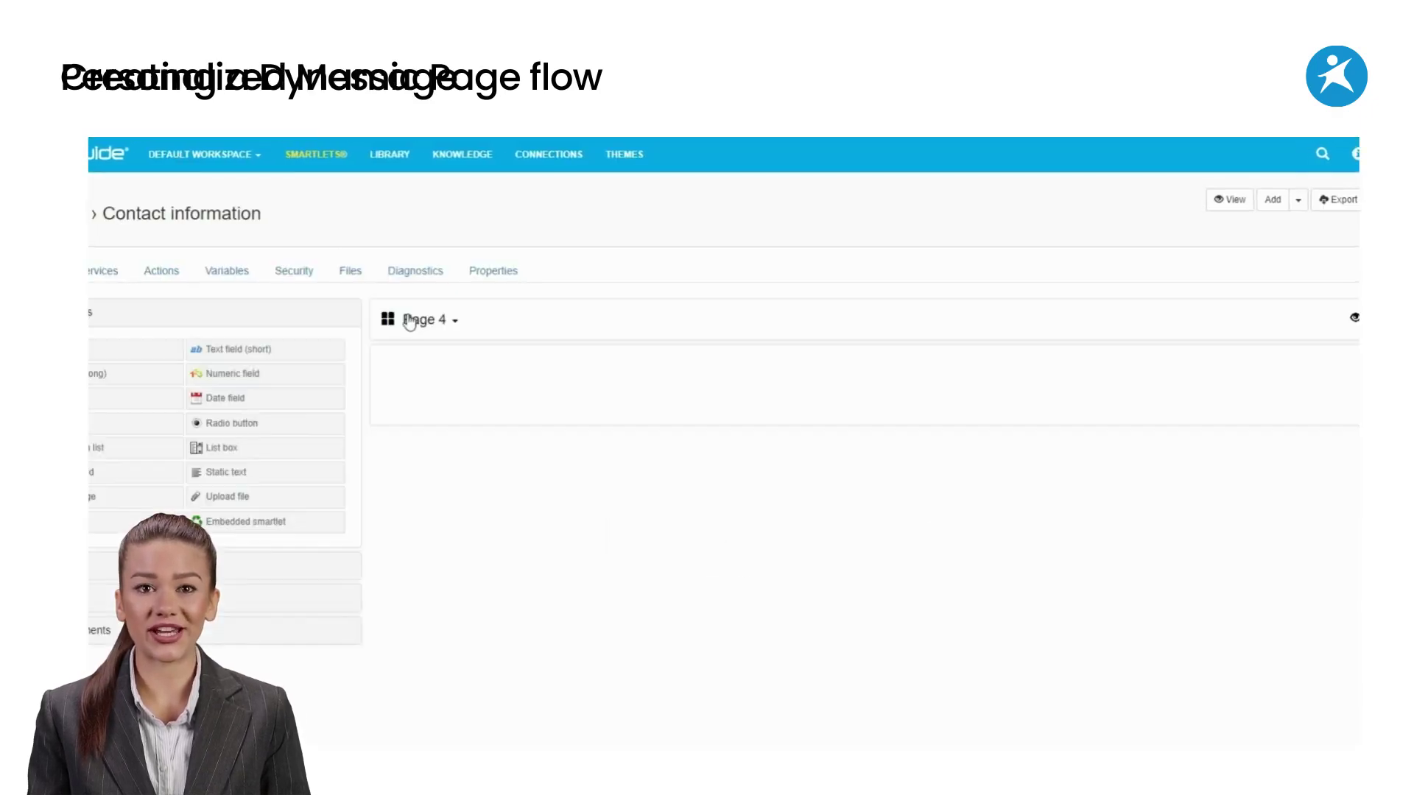
# Step: Place a static text field named "message" on Page 4 and clear its placeholder label text
pyautogui.moveTo(302, 483); pyautogui.dragTo(448, 401)
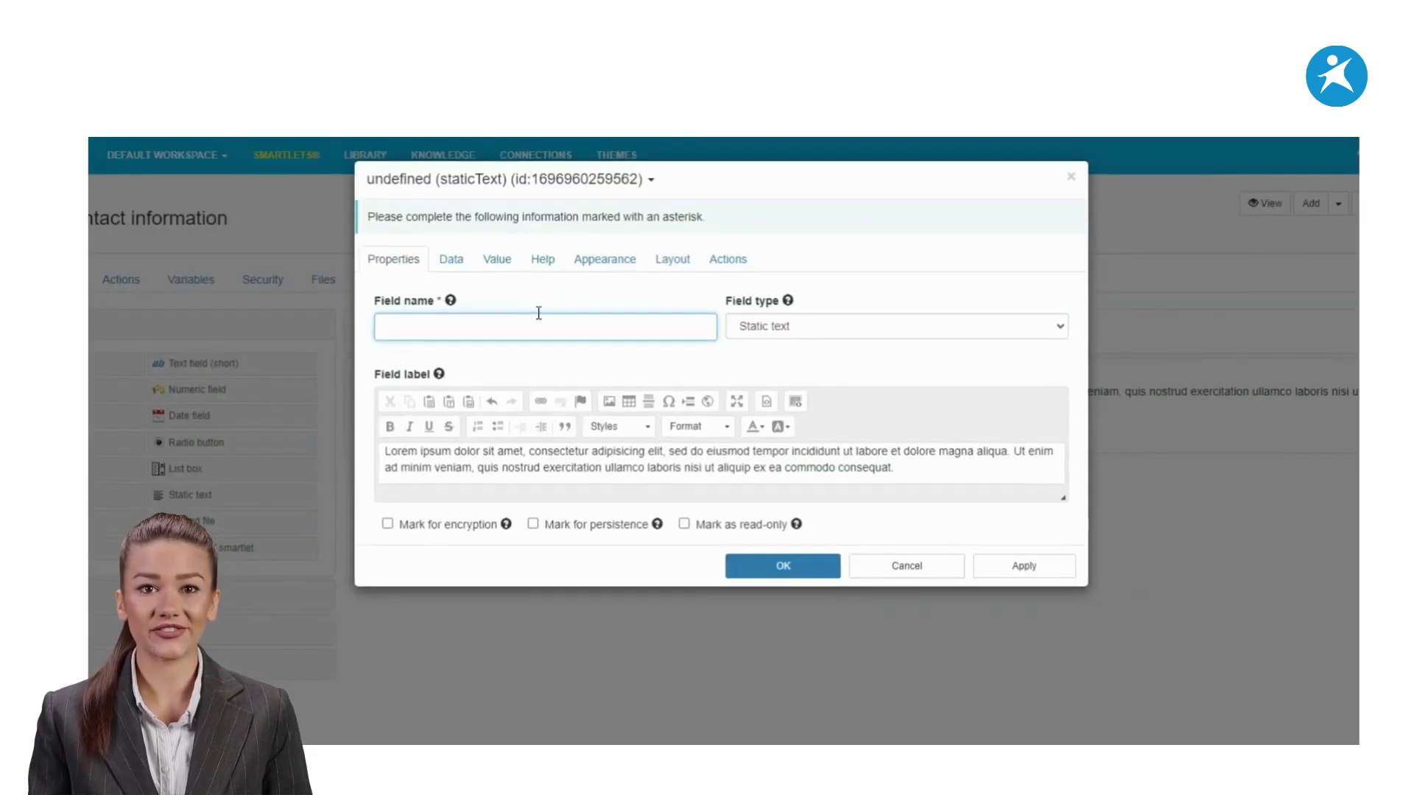
pyautogui.click(480, 328)
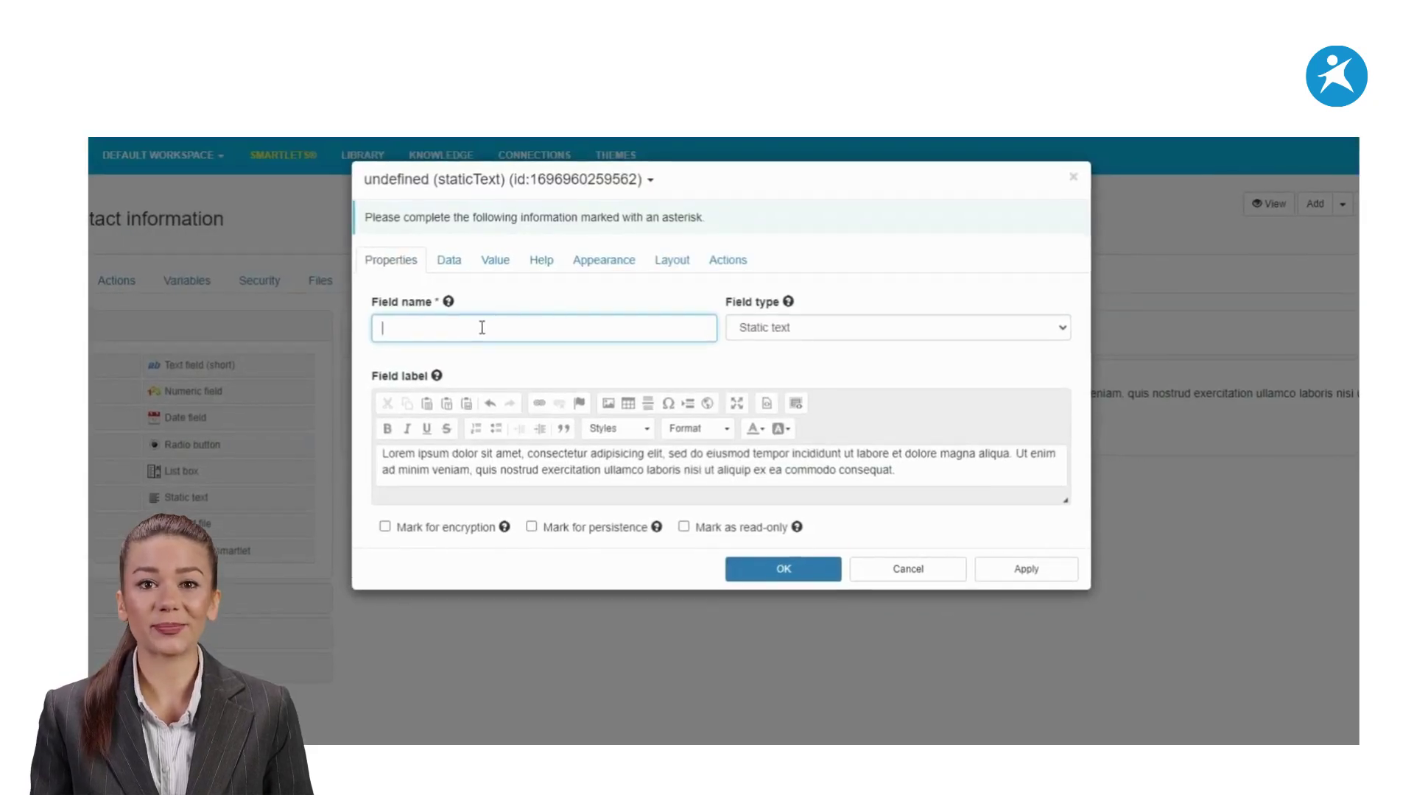
pyautogui.write('message')
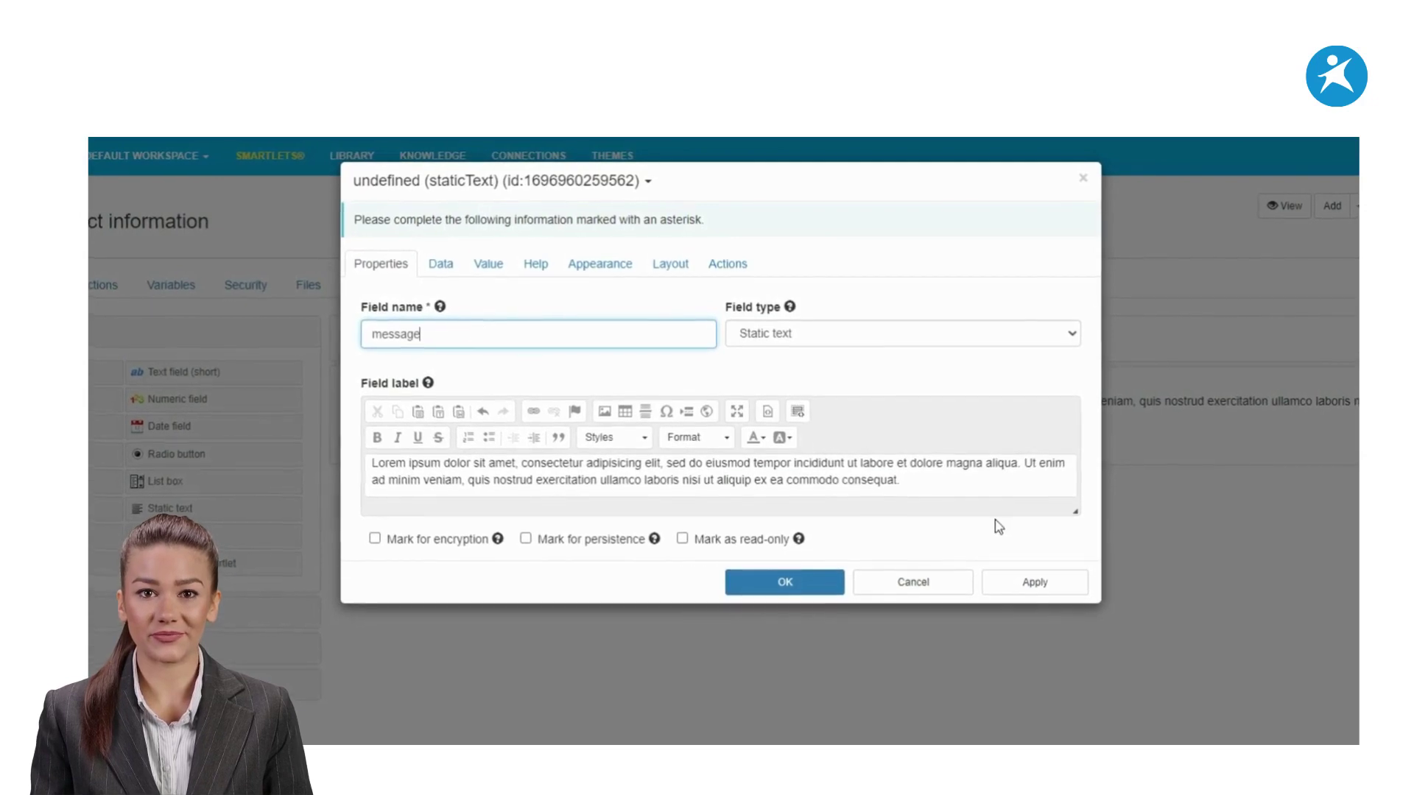
pyautogui.moveTo(897, 472); pyautogui.dragTo(298, 464)
pyautogui.press('Delete')
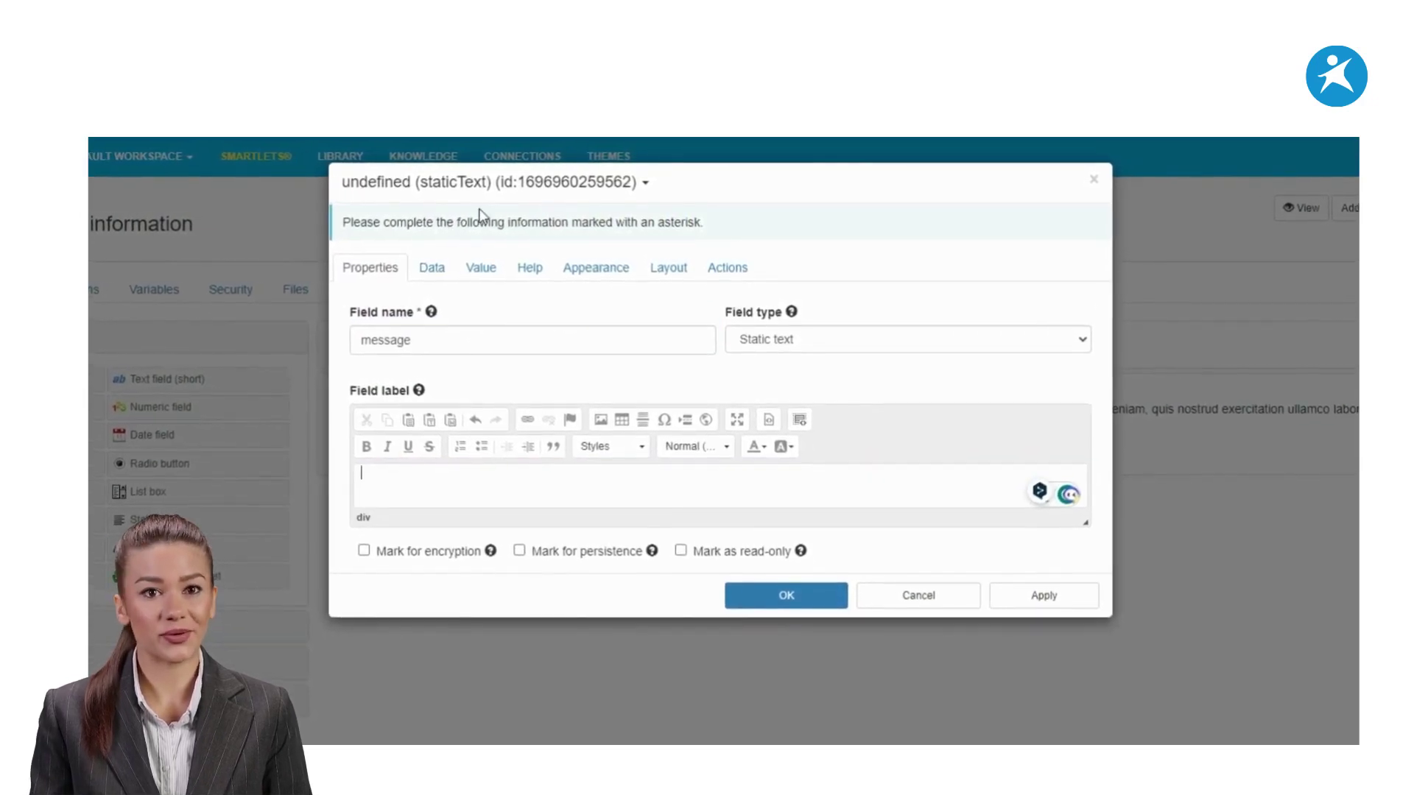
# Step: Start the message field's default value with "Dear" followed by the salutation field from Page 1 as a dynamic value
pyautogui.click(476, 271)
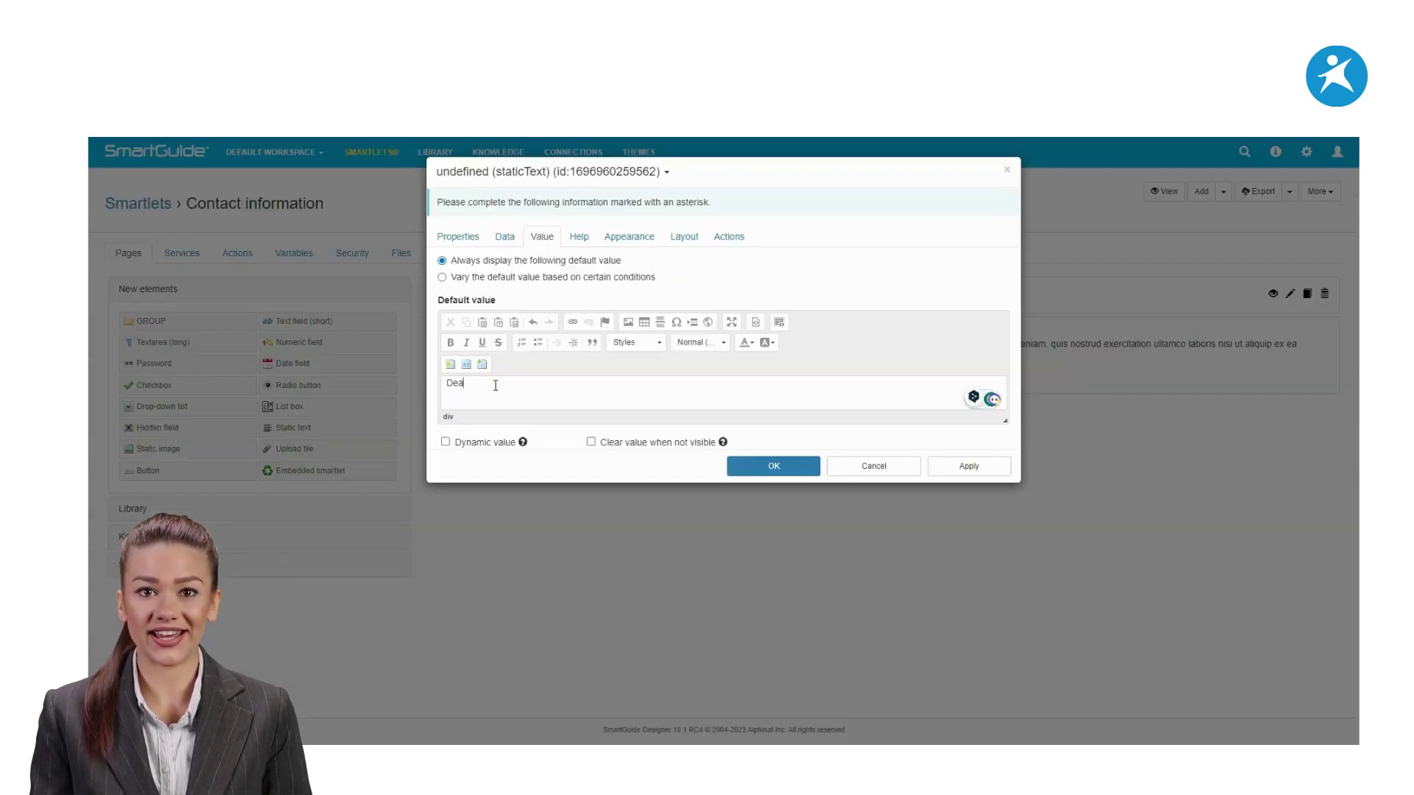
pyautogui.click(450, 365)
pyautogui.click(718, 408)
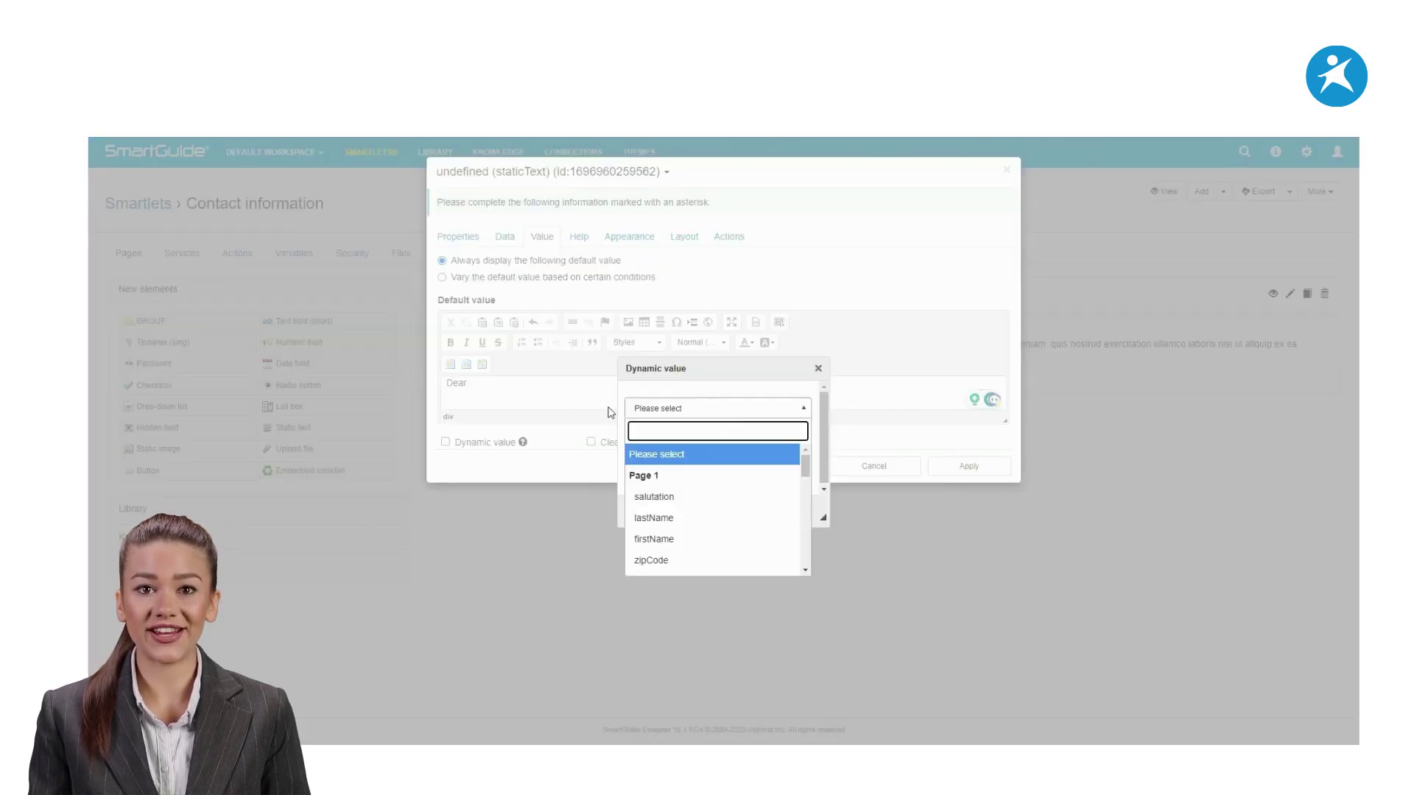
pyautogui.click(669, 494)
pyautogui.click(759, 516)
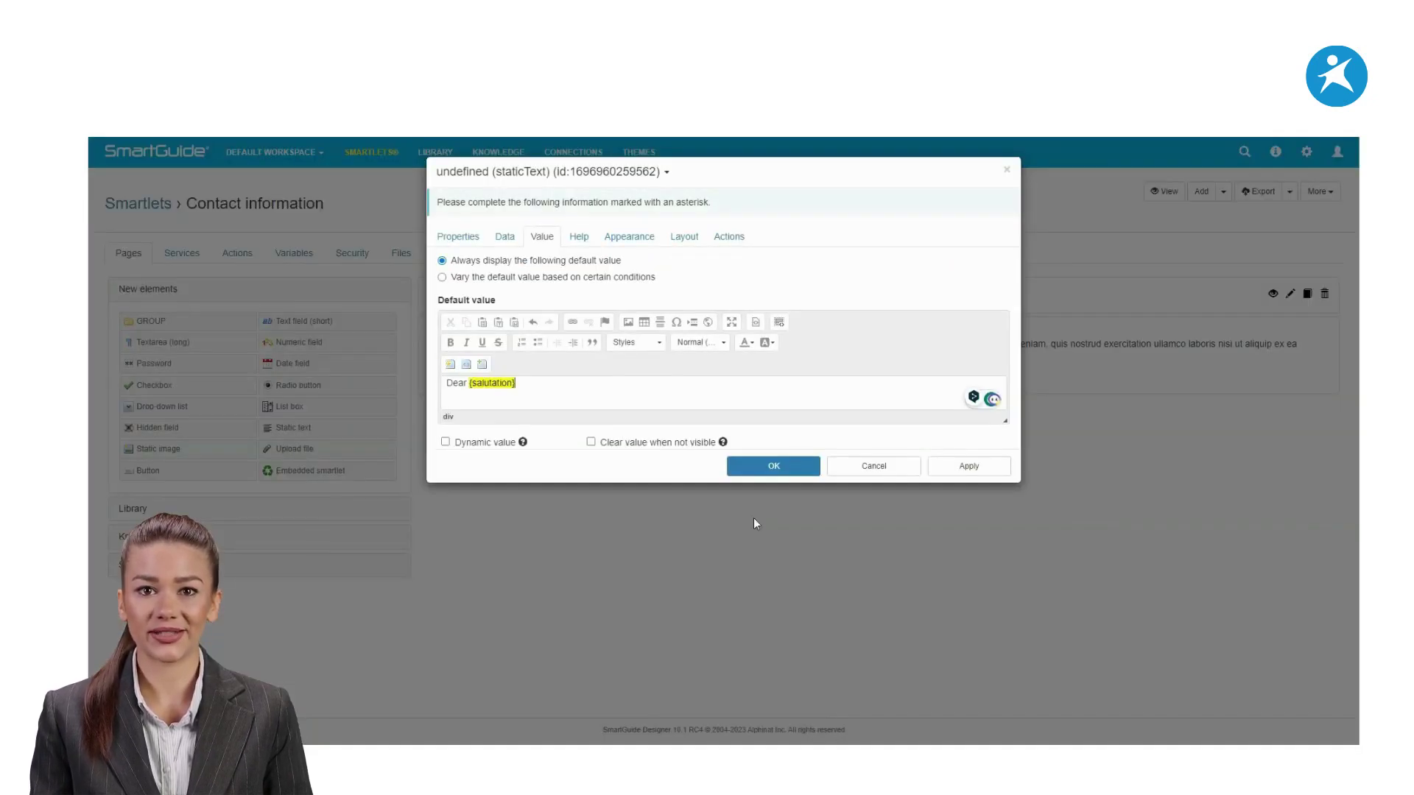
# Step: Complete the message with a period, lastName in upper case via the Change case function and "please review the following information:", with Dynamic value enabled
pyautogui.write('.')
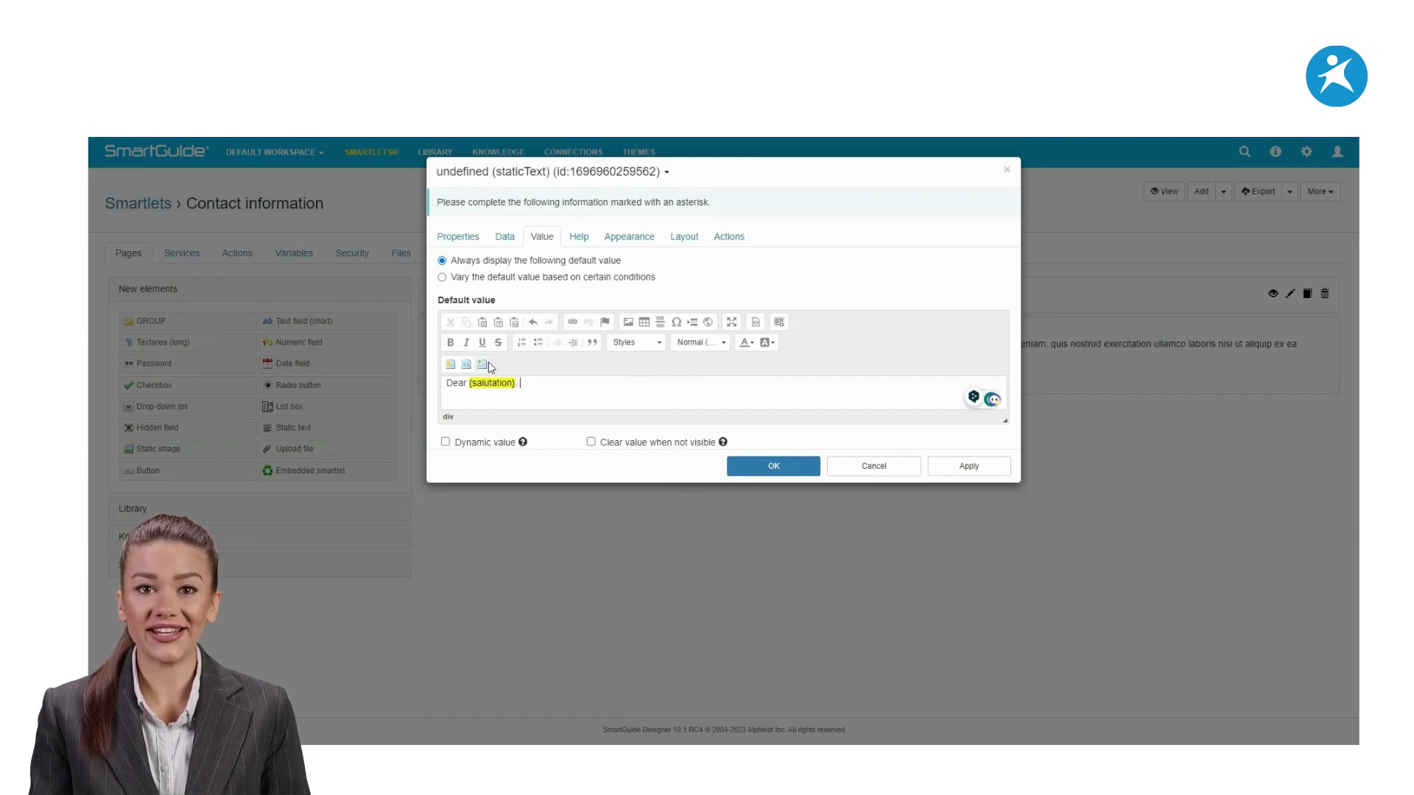
pyautogui.click(466, 364)
pyautogui.click(700, 407)
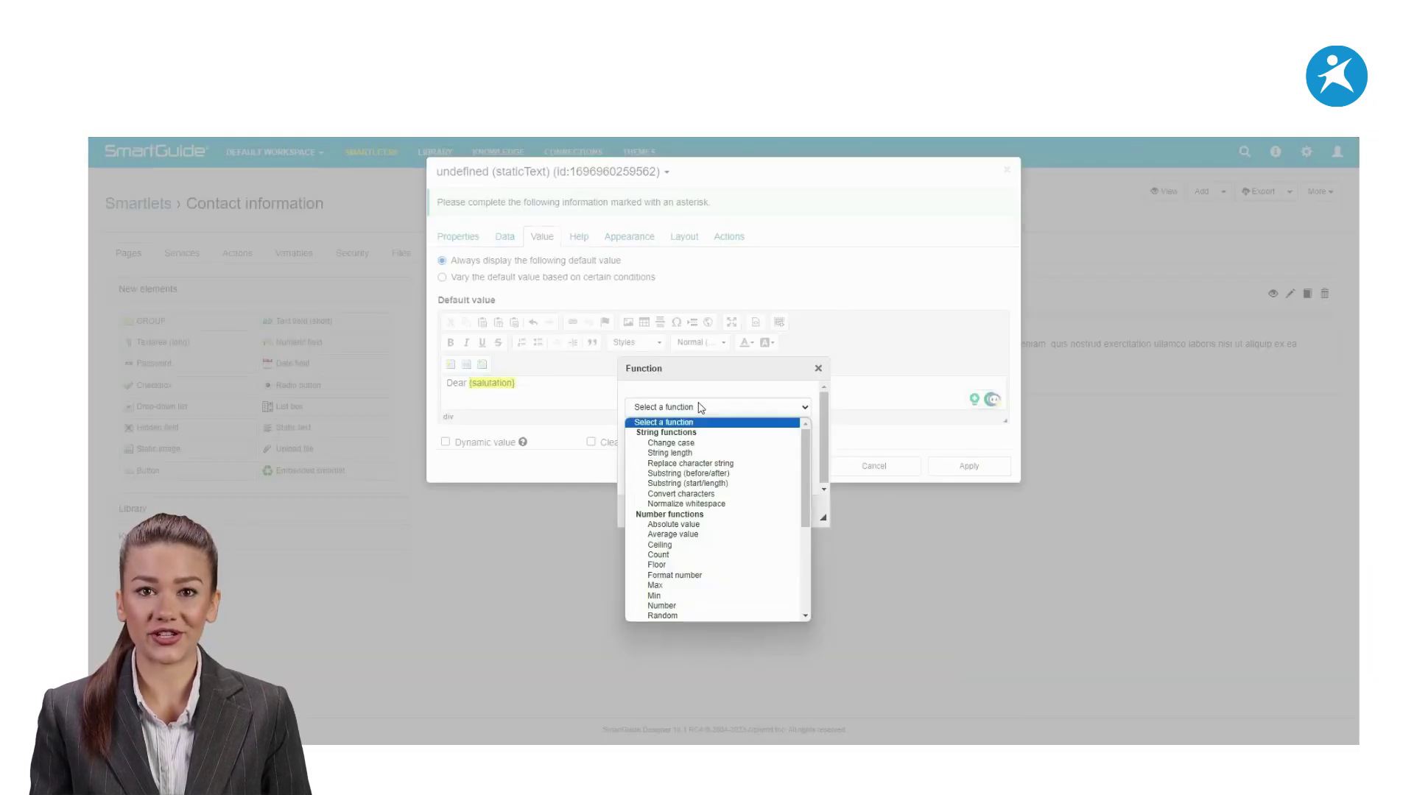
pyautogui.click(671, 443)
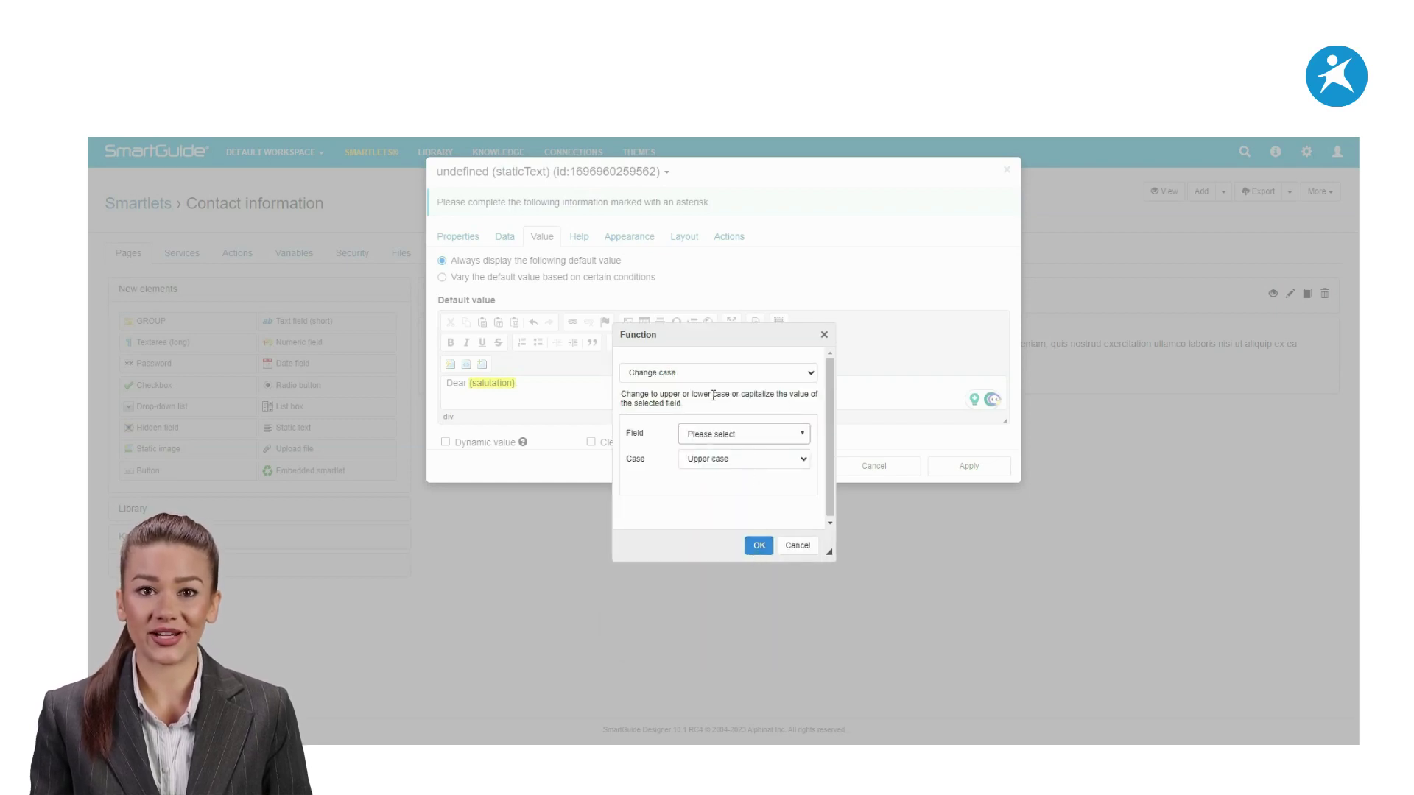
pyautogui.click(722, 435)
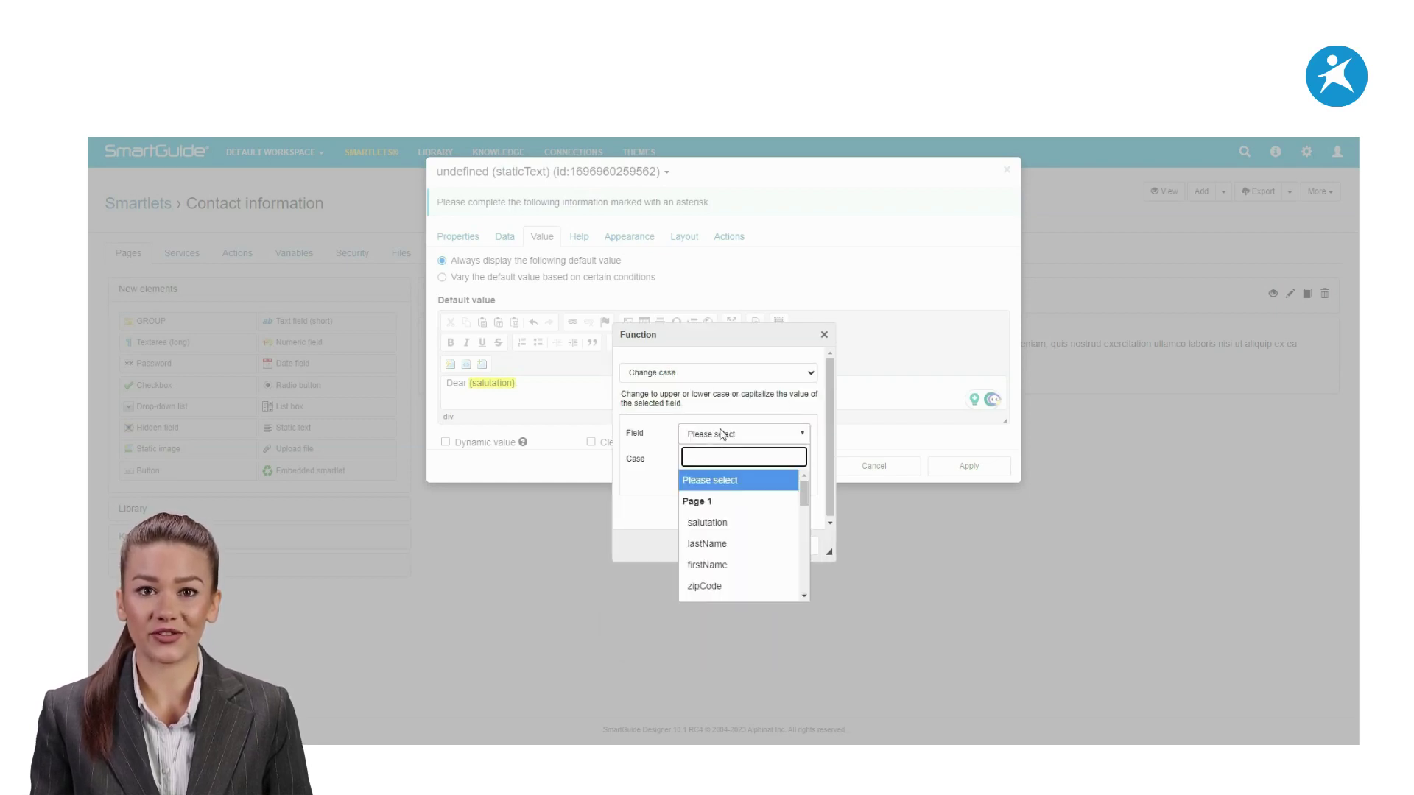
pyautogui.click(707, 544)
pyautogui.click(753, 551)
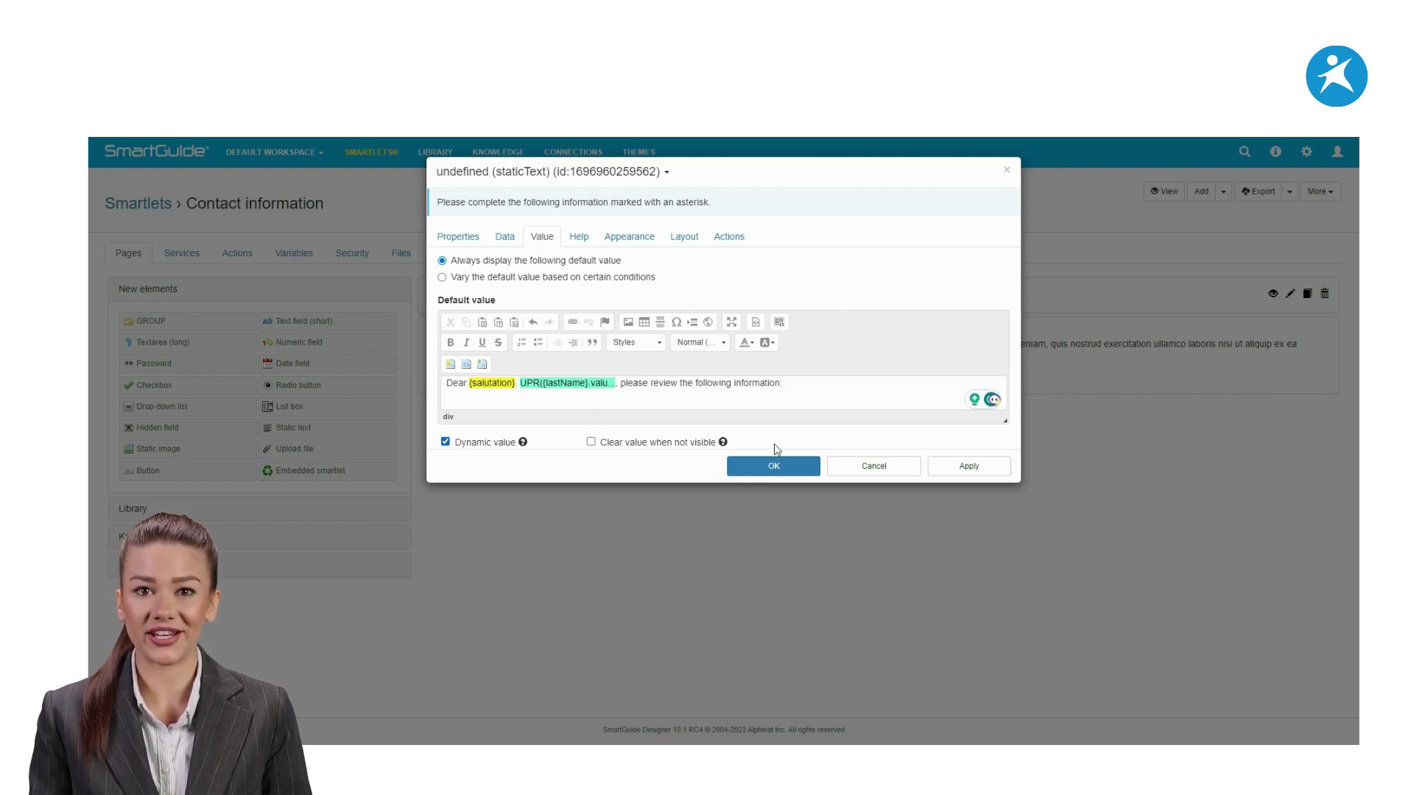
pyautogui.click(773, 467)
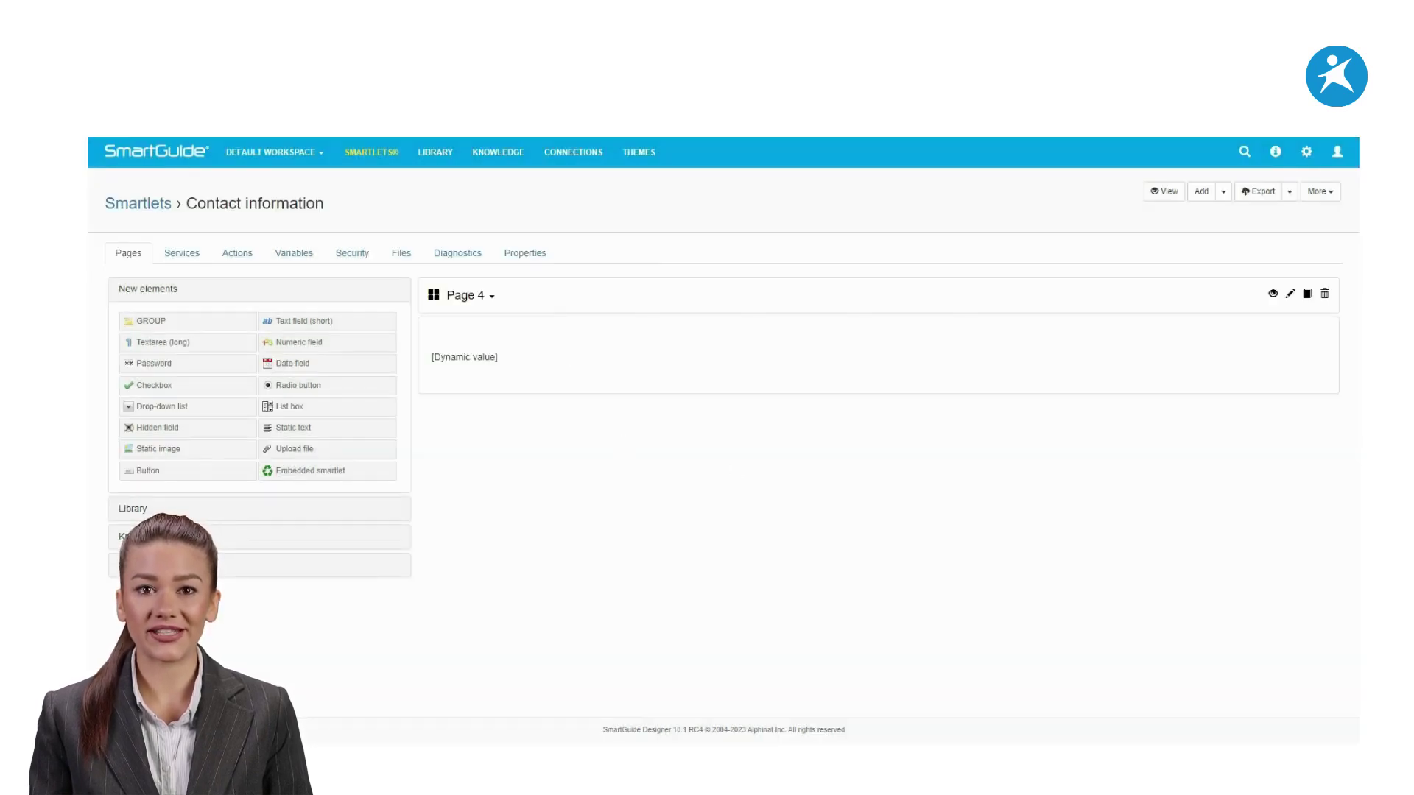
# Step: Place the Data recap smartlet element below the dynamic message on Page 4
pyautogui.click(159, 565)
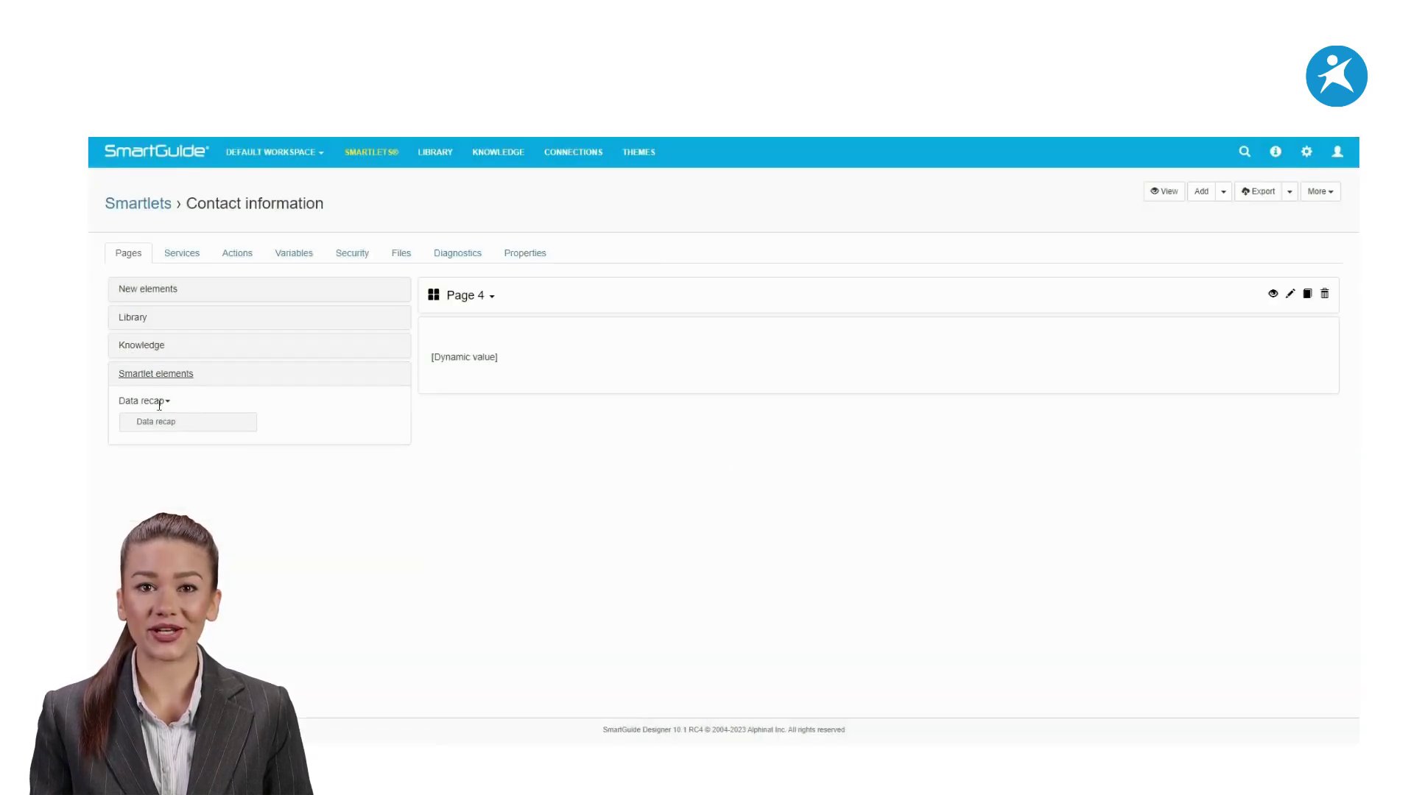
pyautogui.moveTo(155, 429); pyautogui.dragTo(499, 382)
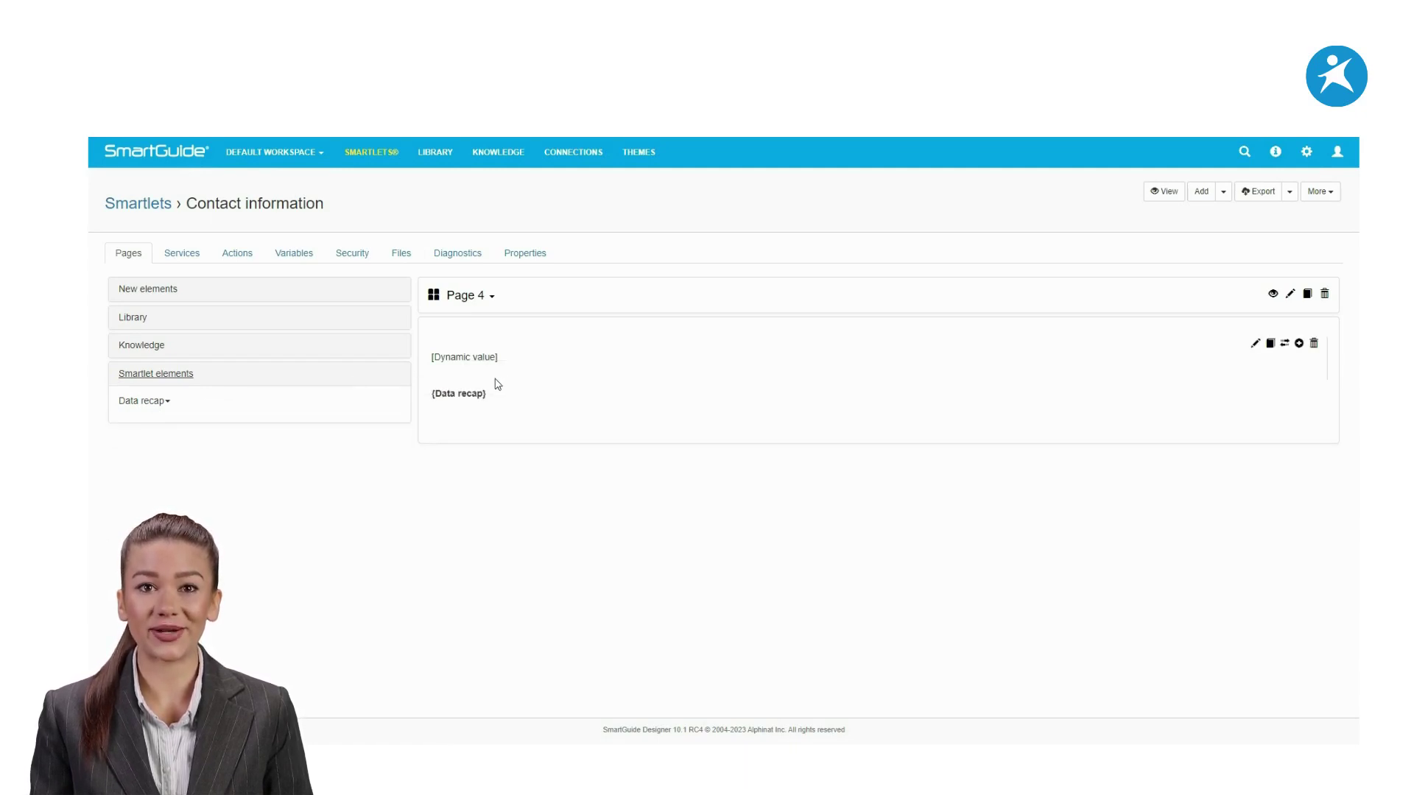
# Step: Turn on conditional branching for Page 1's forward navigation to Page 2 from the page flow overview
pyautogui.click(432, 298)
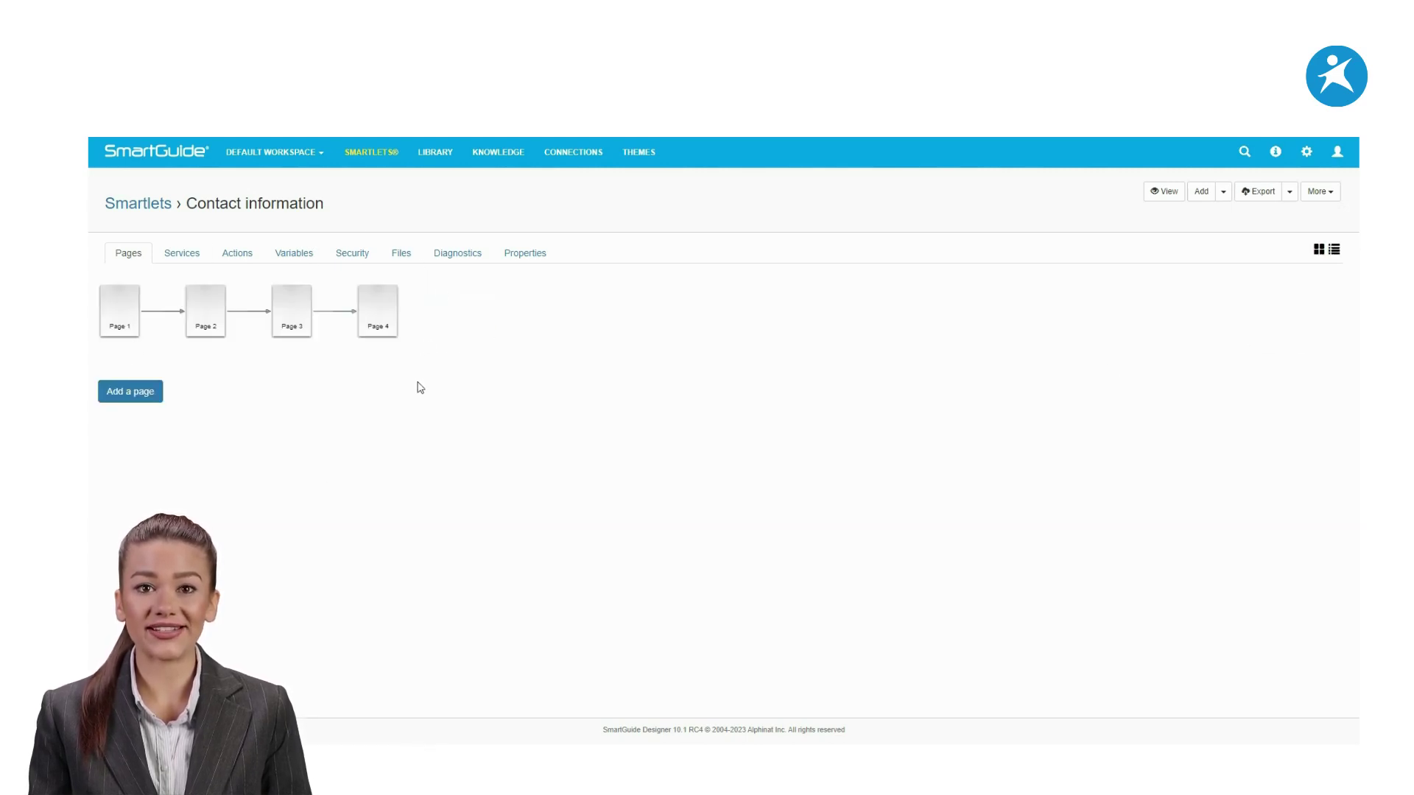
pyautogui.click(121, 313)
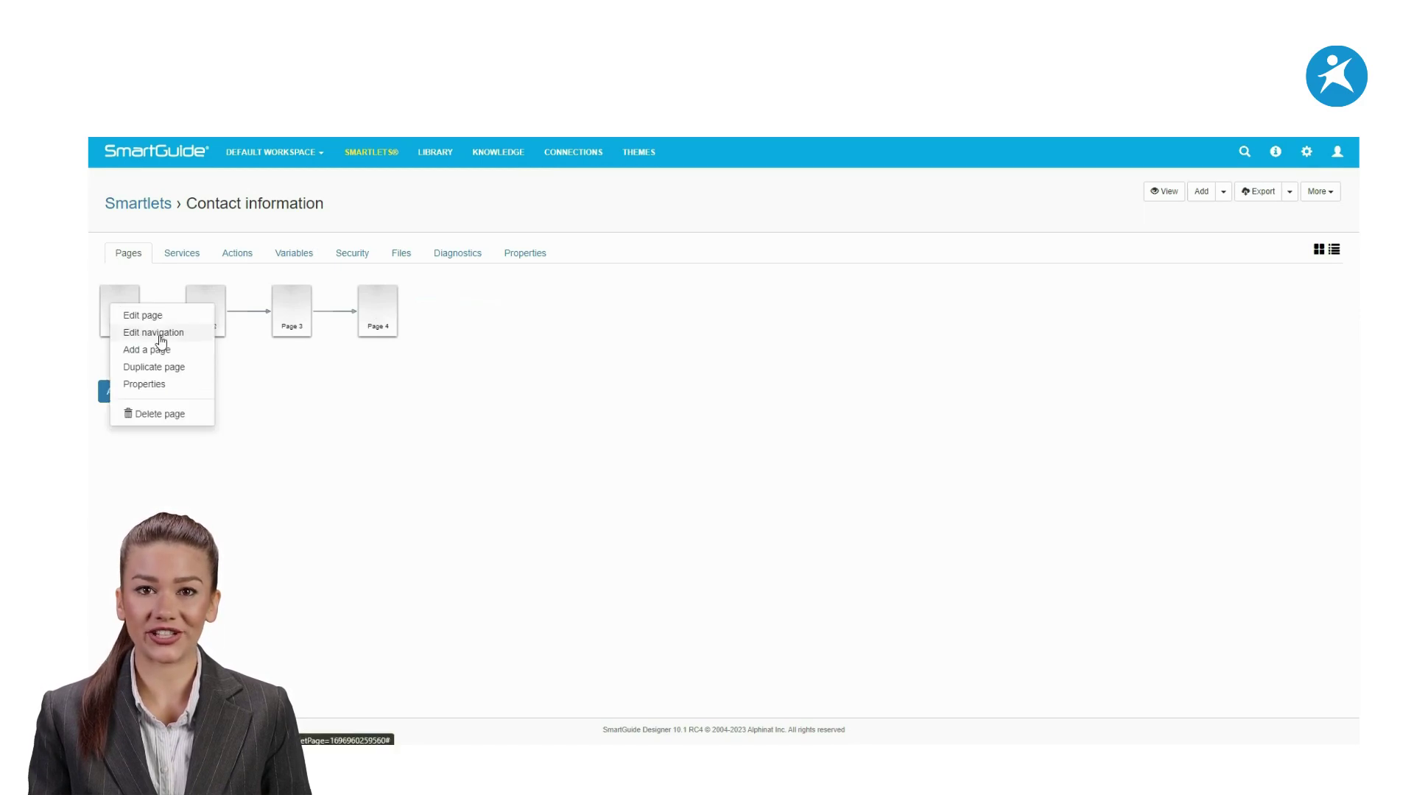
pyautogui.click(155, 335)
pyautogui.click(554, 416)
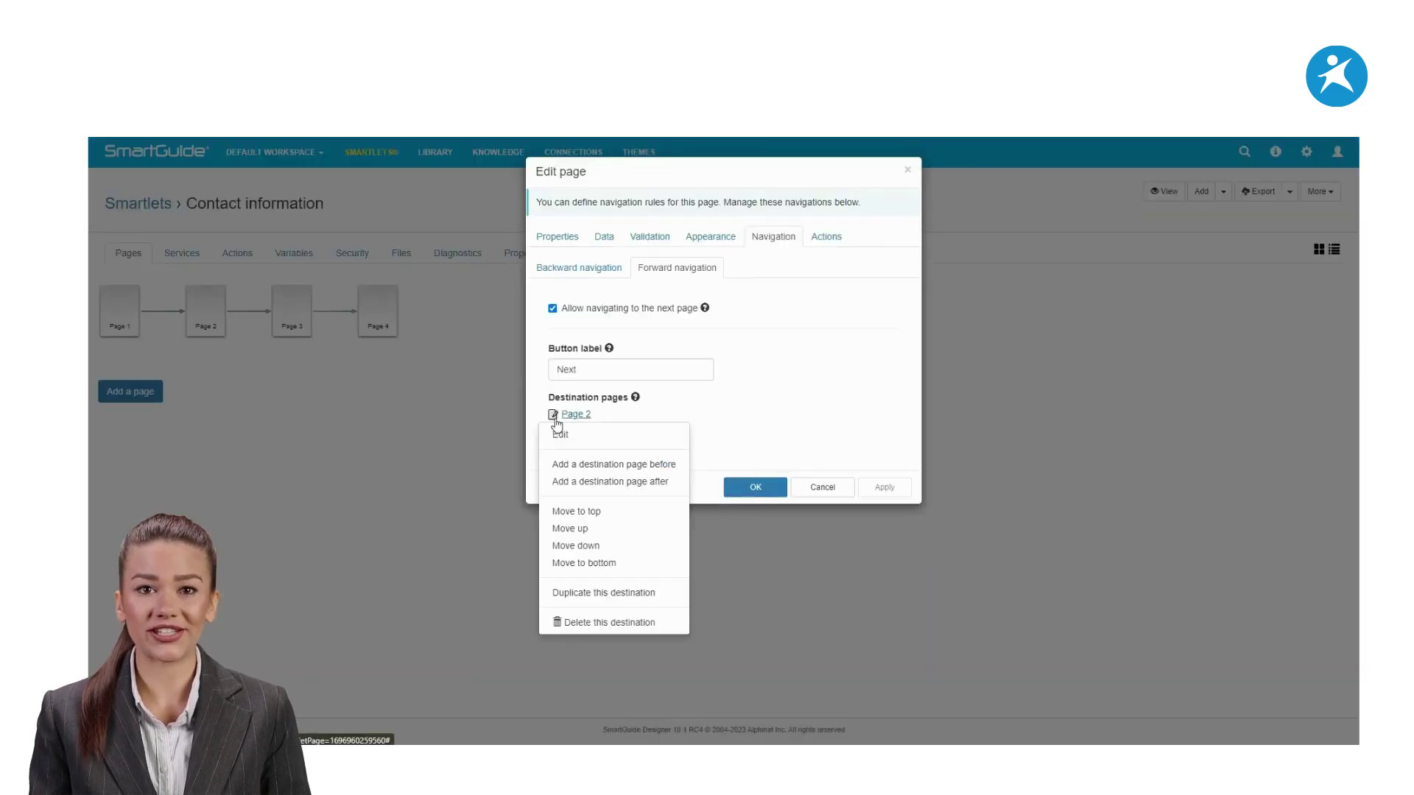
pyautogui.click(569, 436)
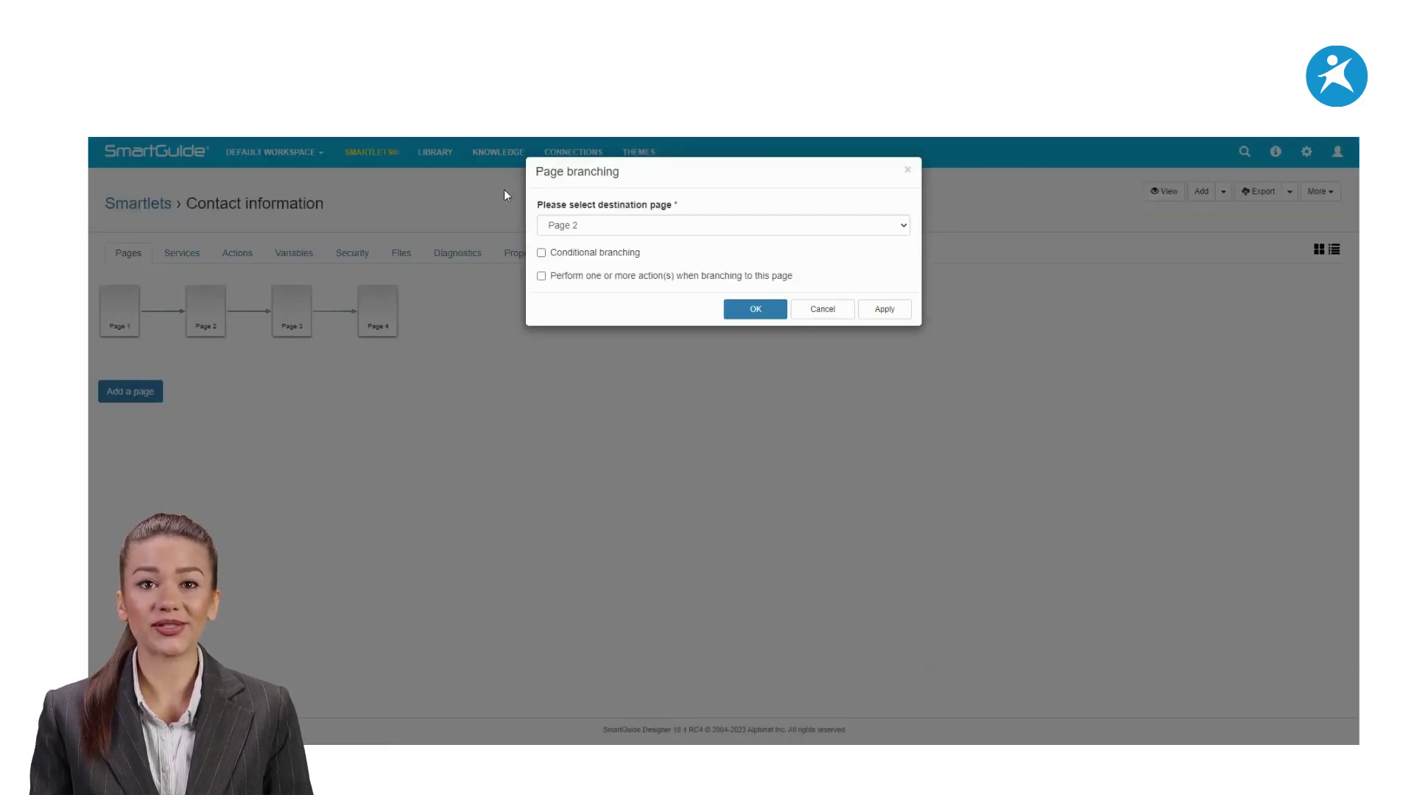
pyautogui.click(595, 254)
# Step: Add a field-value condition to the Page 2 branching: zipCode starts with 1
pyautogui.click(553, 284)
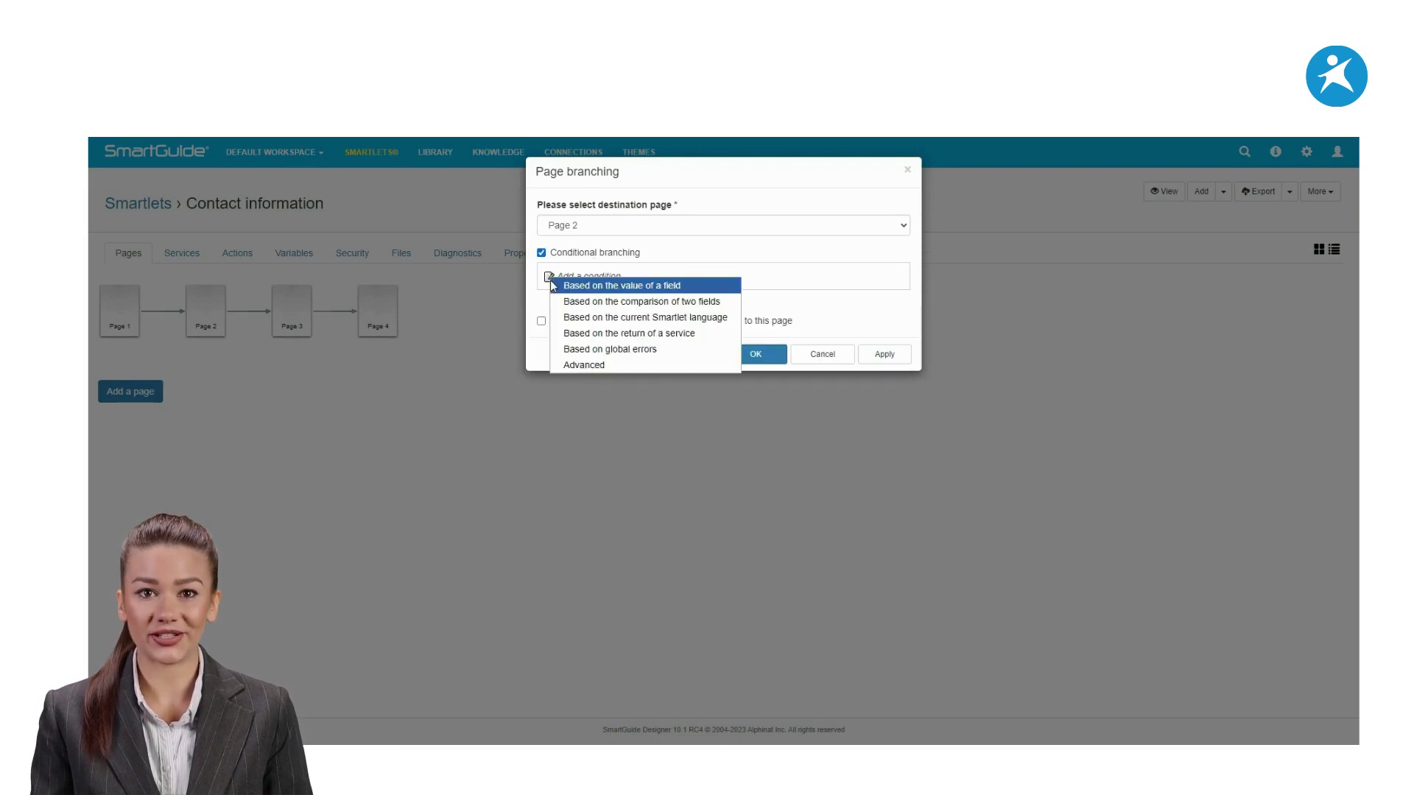
pyautogui.click(569, 287)
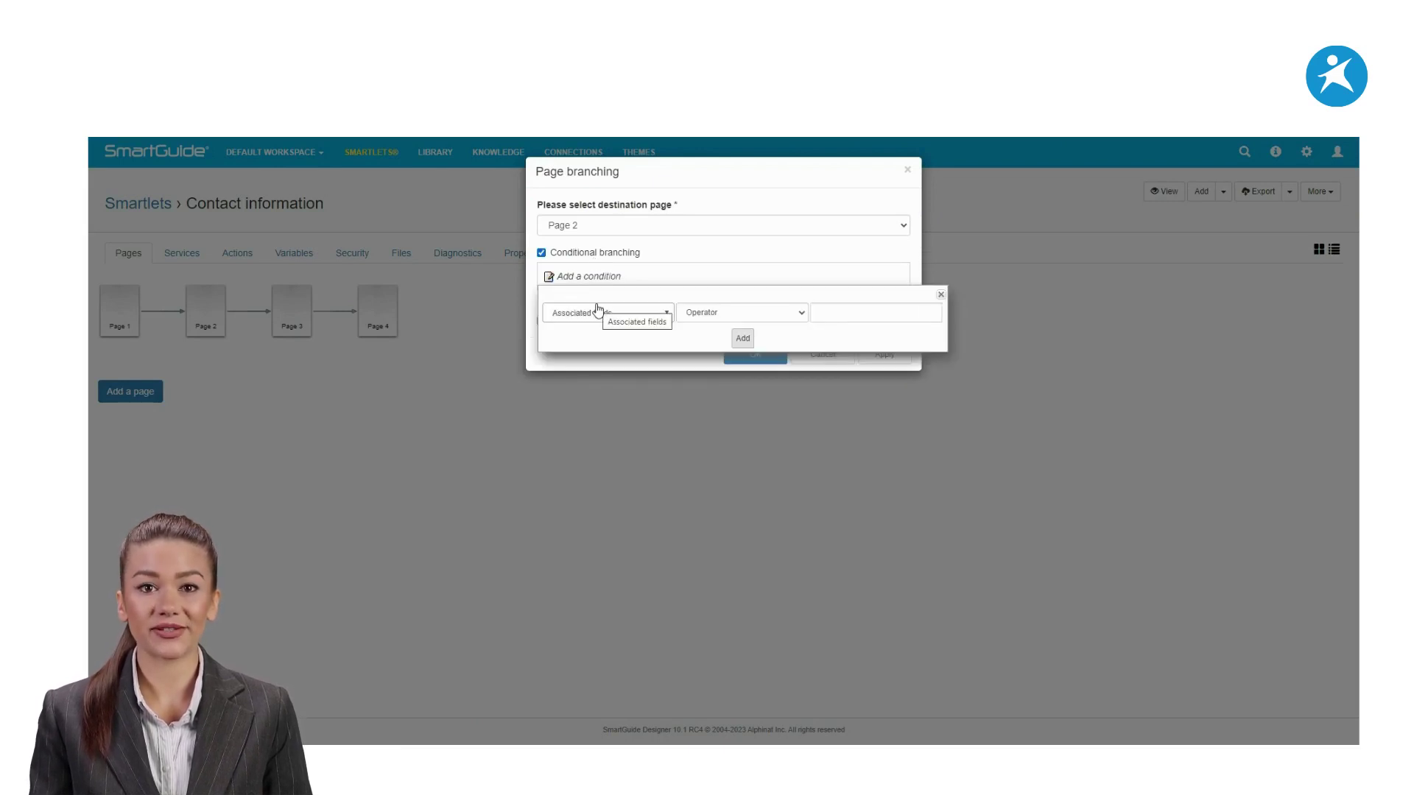
pyautogui.click(598, 312)
pyautogui.click(595, 466)
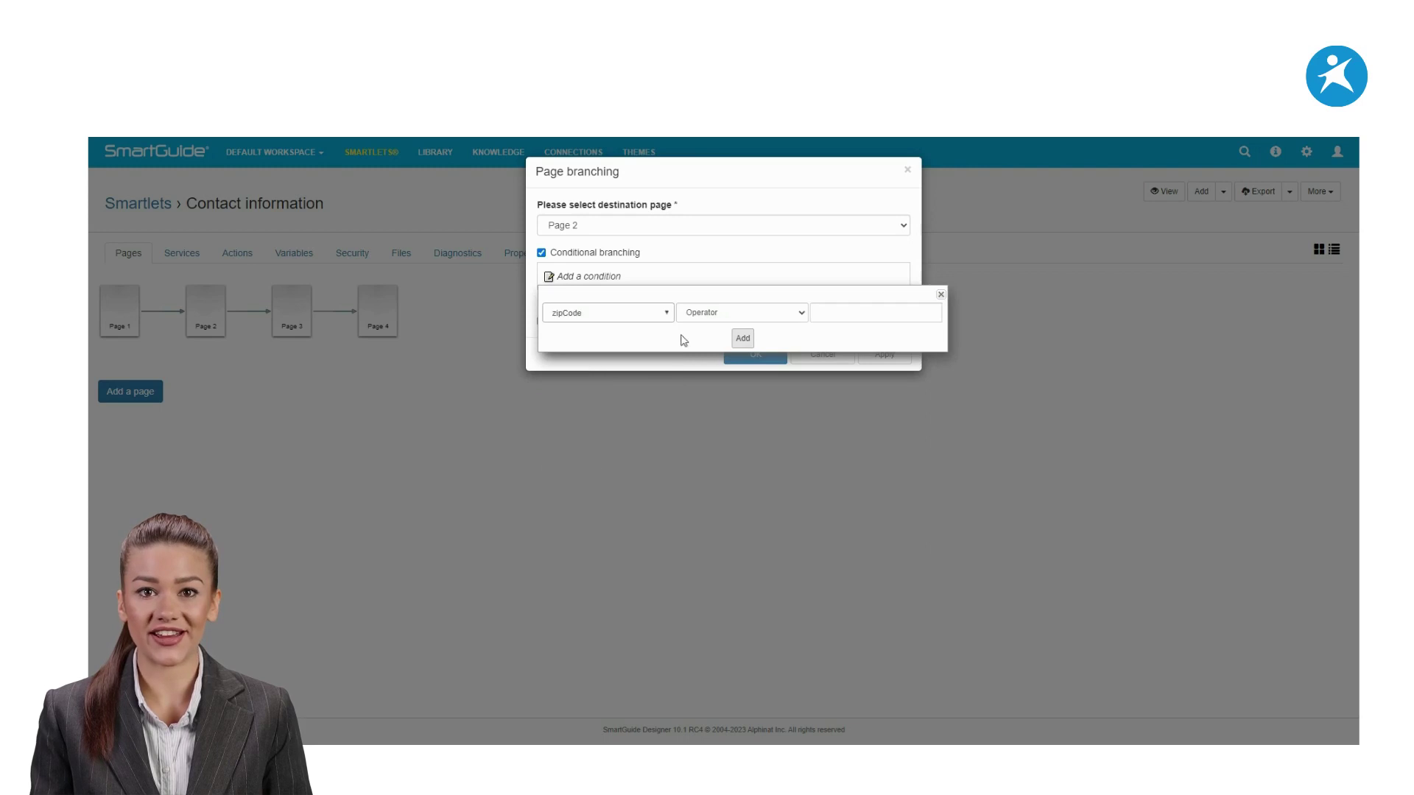
pyautogui.click(709, 317)
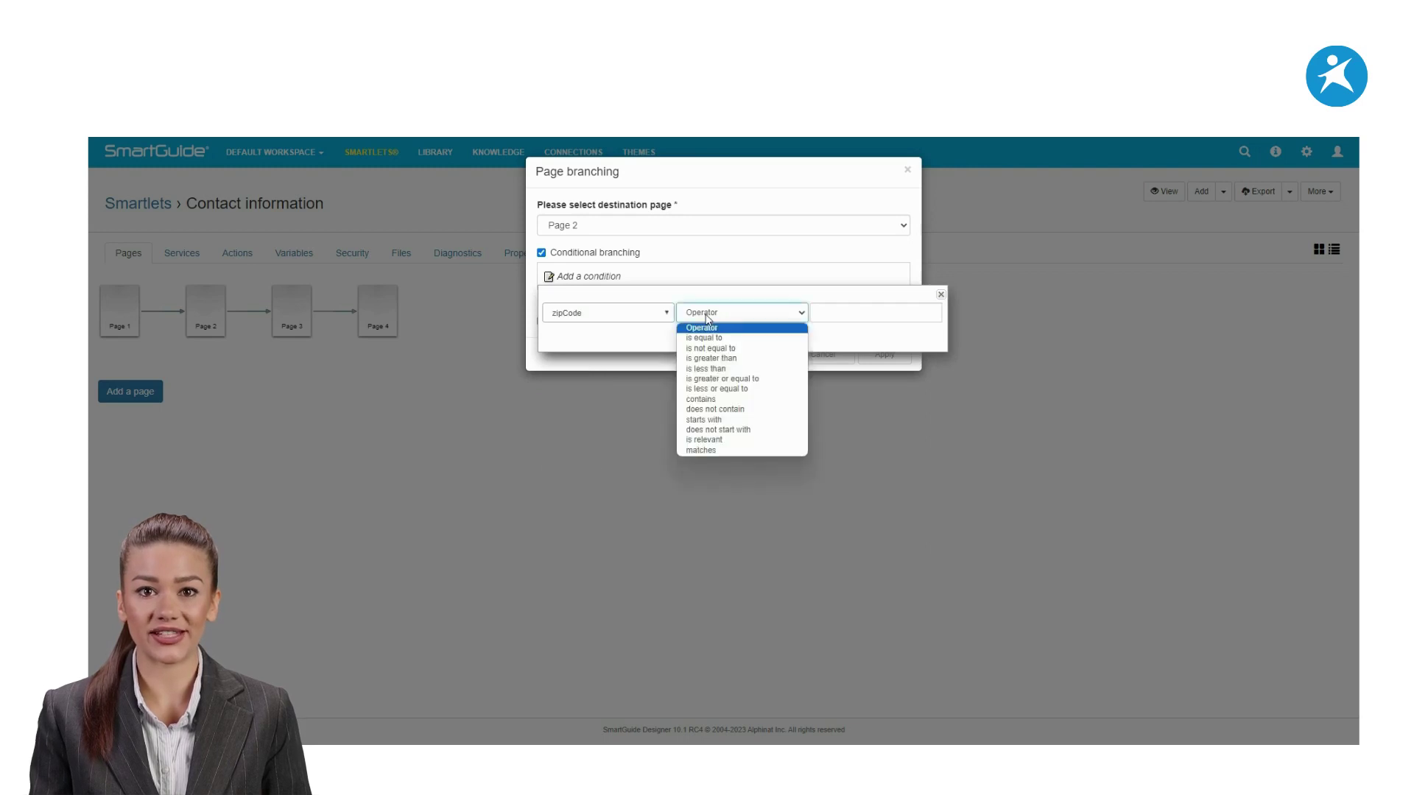
pyautogui.click(729, 421)
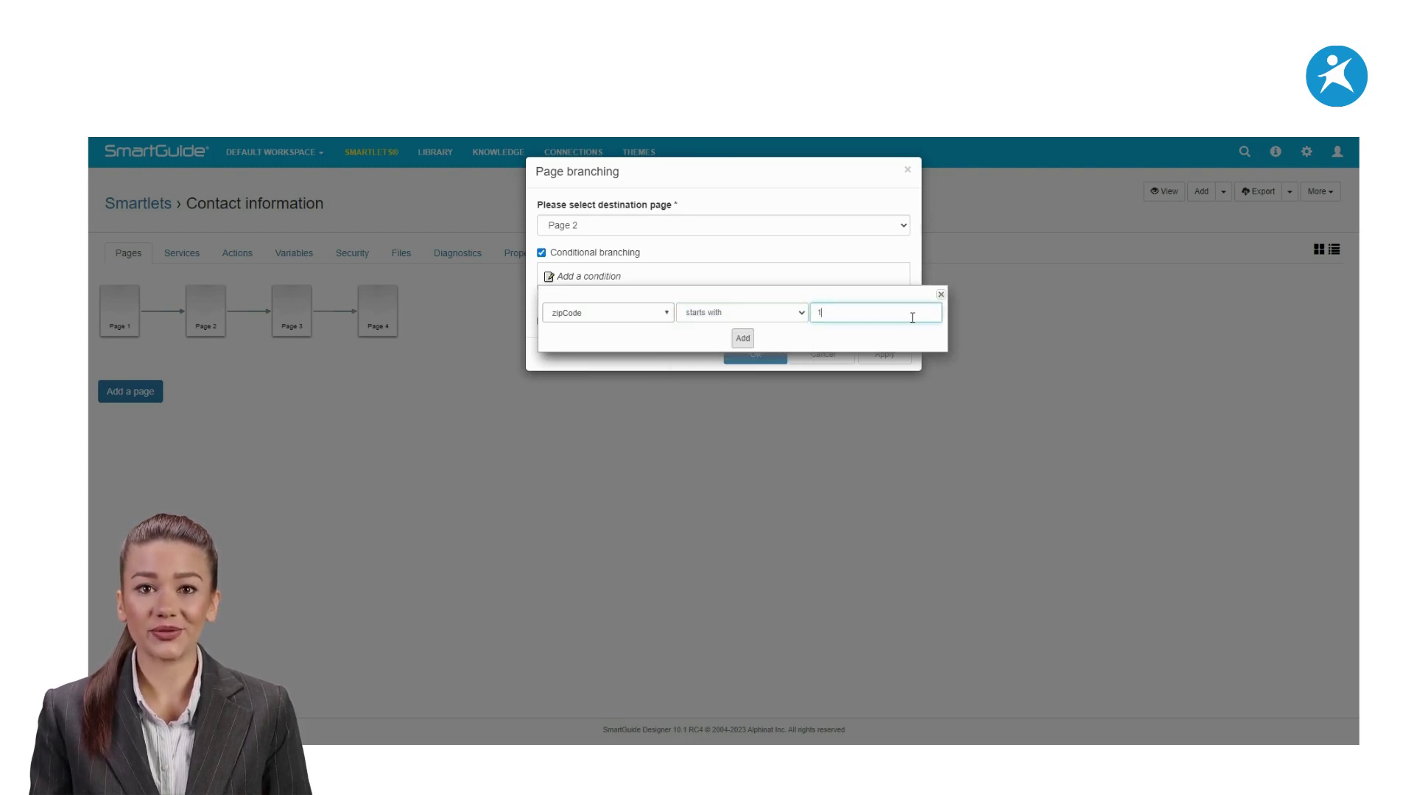
pyautogui.click(742, 339)
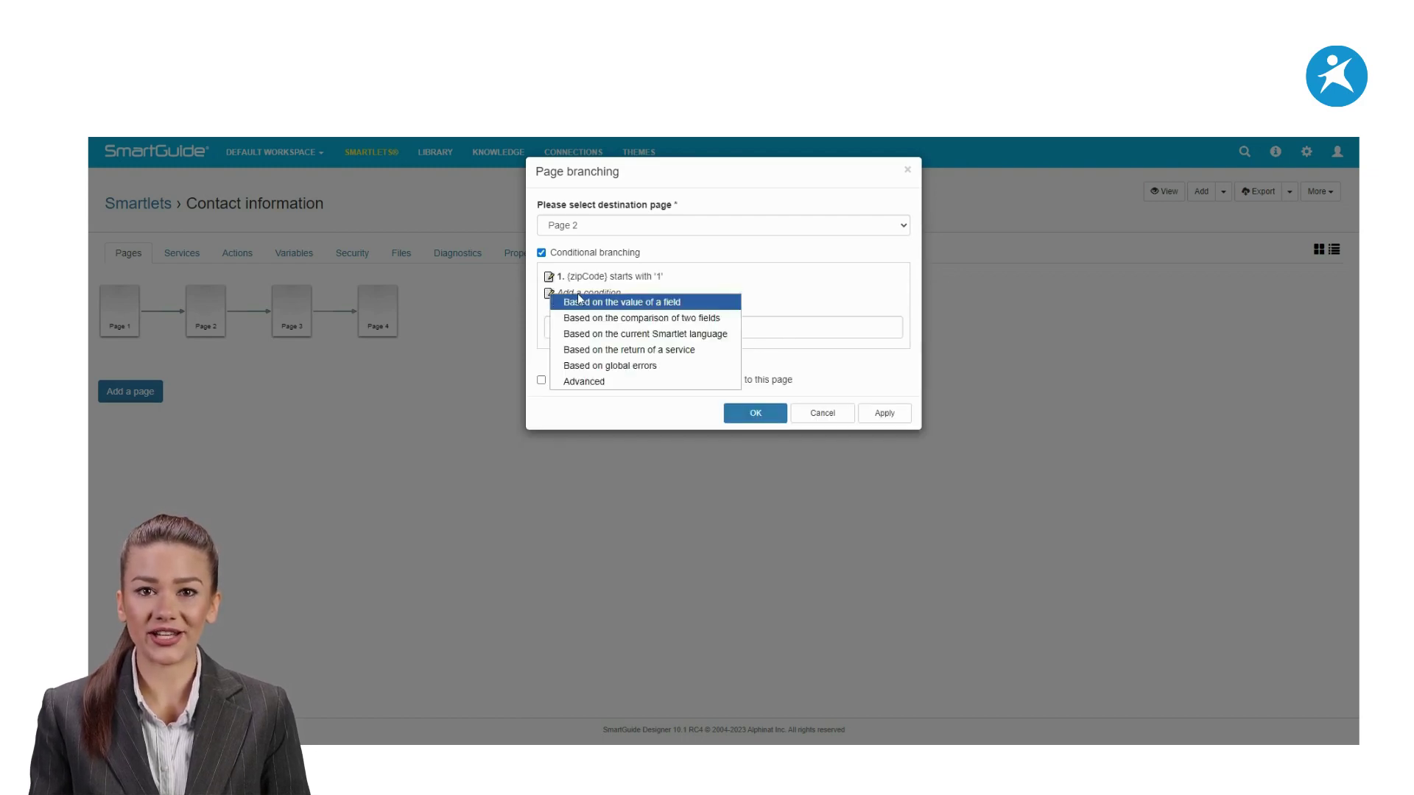
# Step: Add a second field-value condition to the Page 2 branching: zipCode starts with 9
pyautogui.click(579, 302)
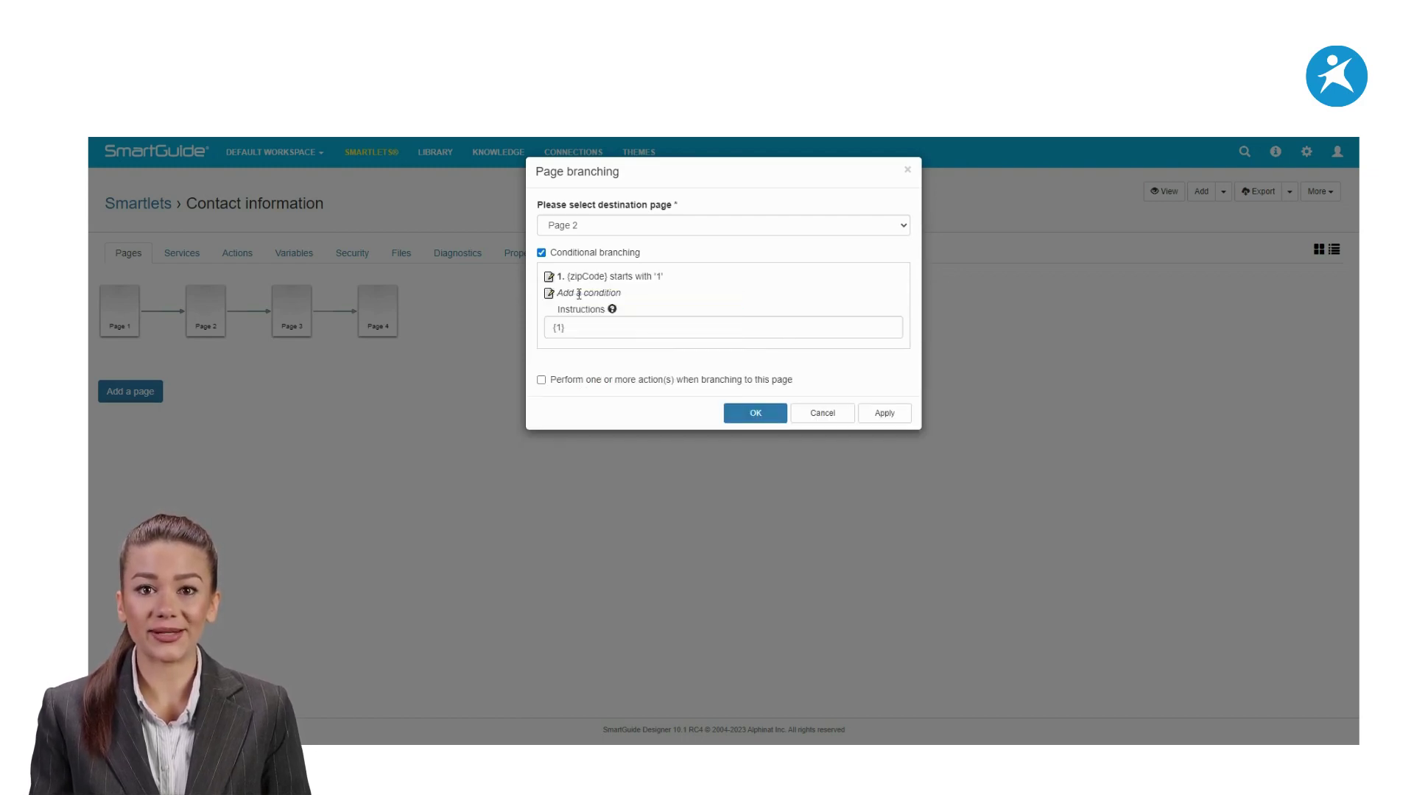
pyautogui.click(549, 294)
pyautogui.click(582, 302)
pyautogui.click(648, 334)
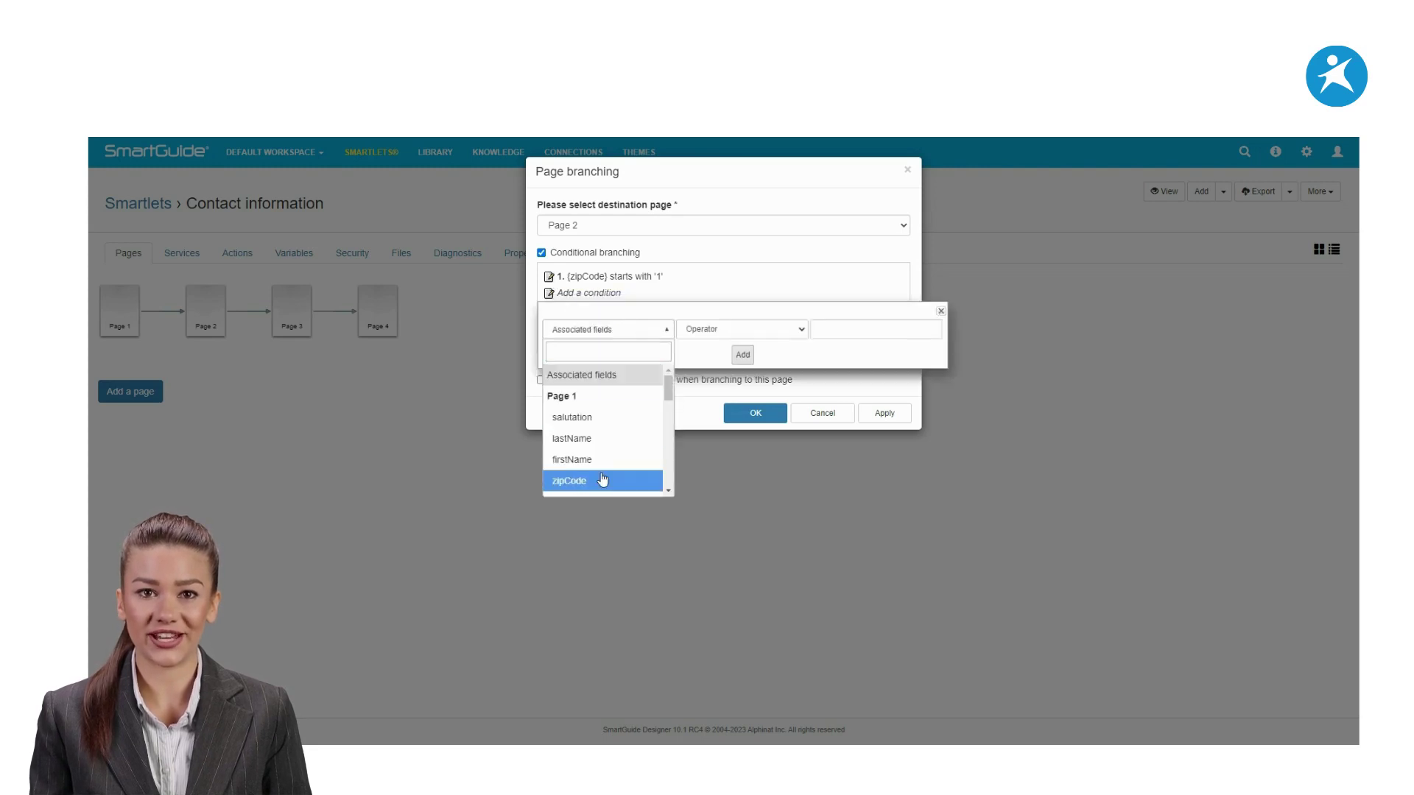
pyautogui.click(589, 480)
pyautogui.click(723, 333)
pyautogui.click(723, 433)
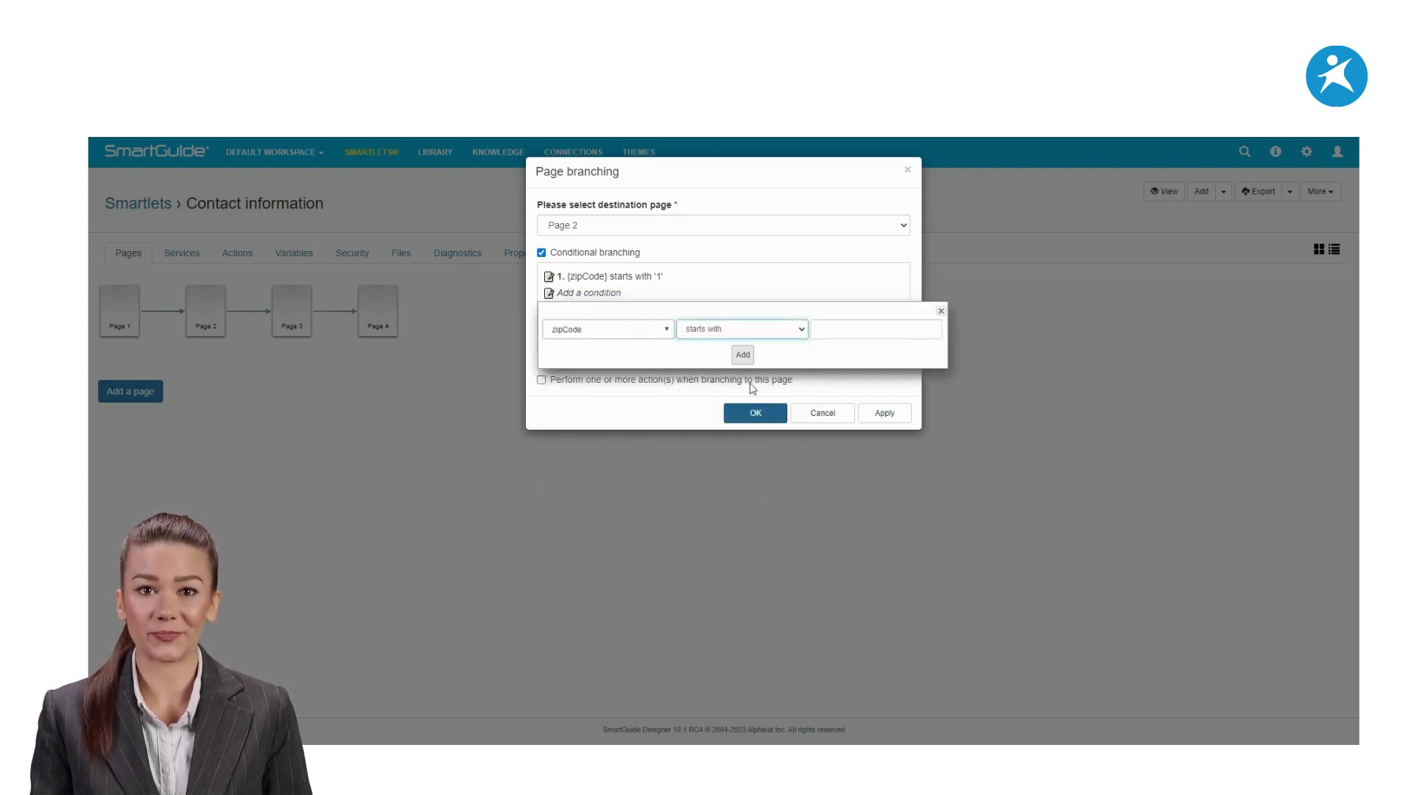
pyautogui.click(830, 327)
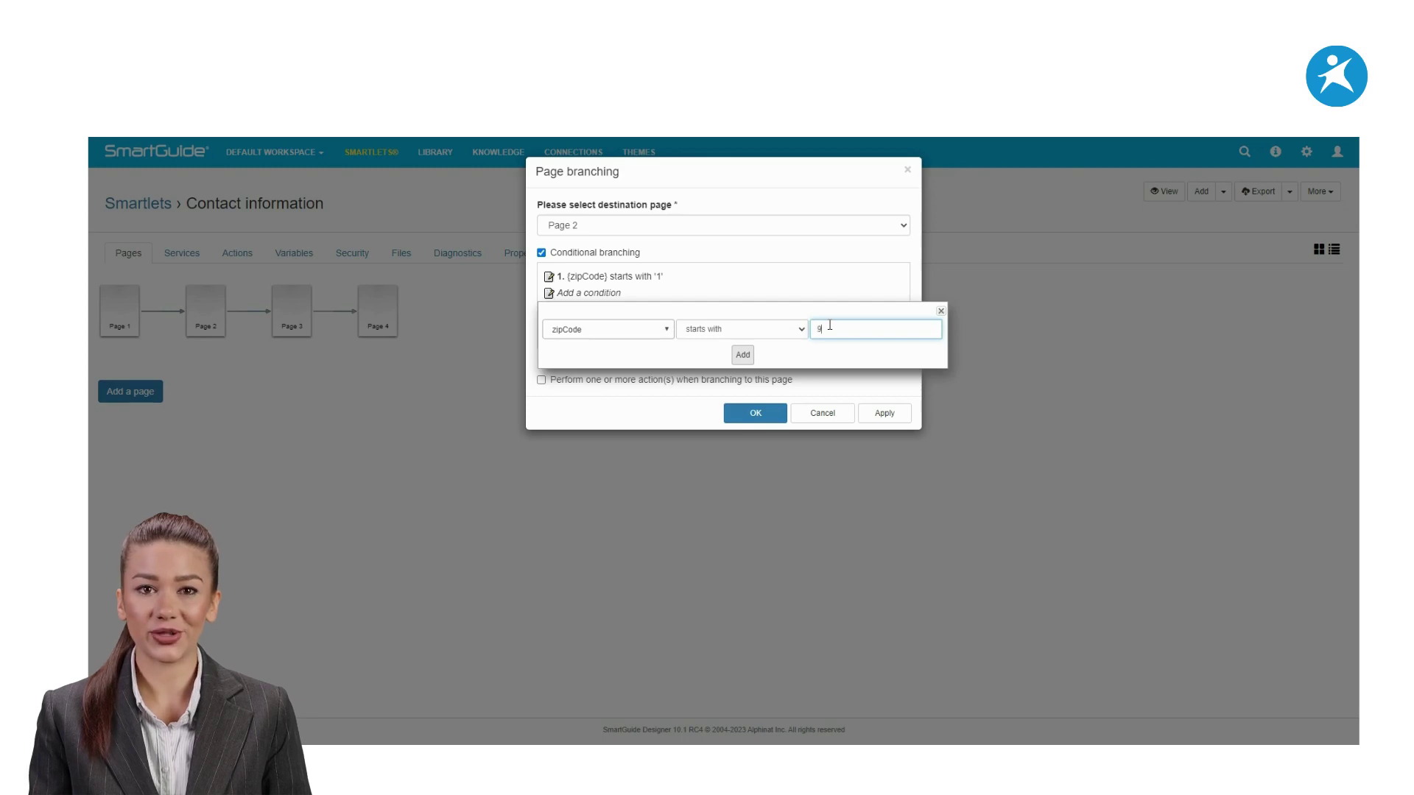
pyautogui.write('9')
pyautogui.click(736, 355)
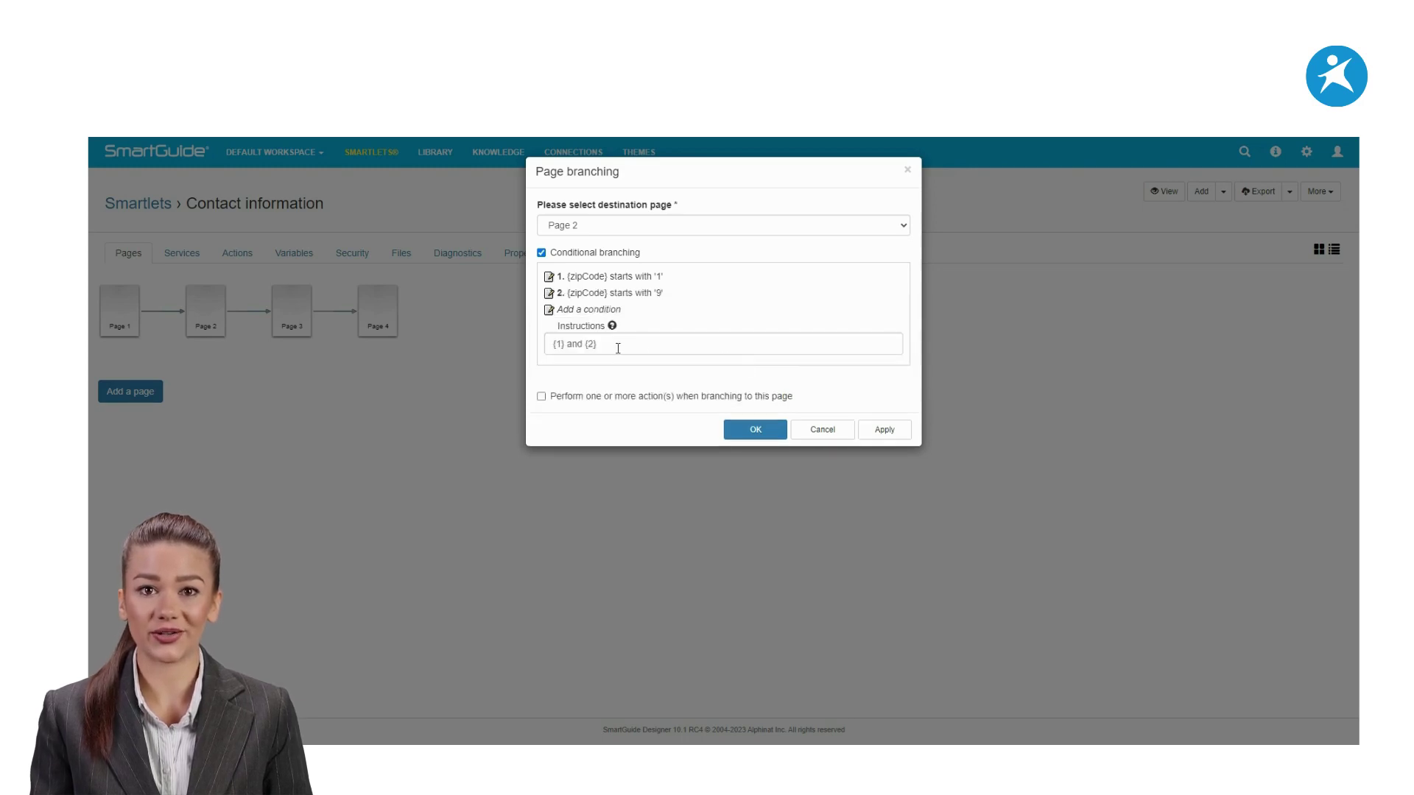
# Step: Set the Page 2 branching instructions to {1} or {2} so either zip code condition applies, and confirm the branching
pyautogui.click(580, 343)
pyautogui.press('BackSpace')
pyautogui.press('BackSpace')
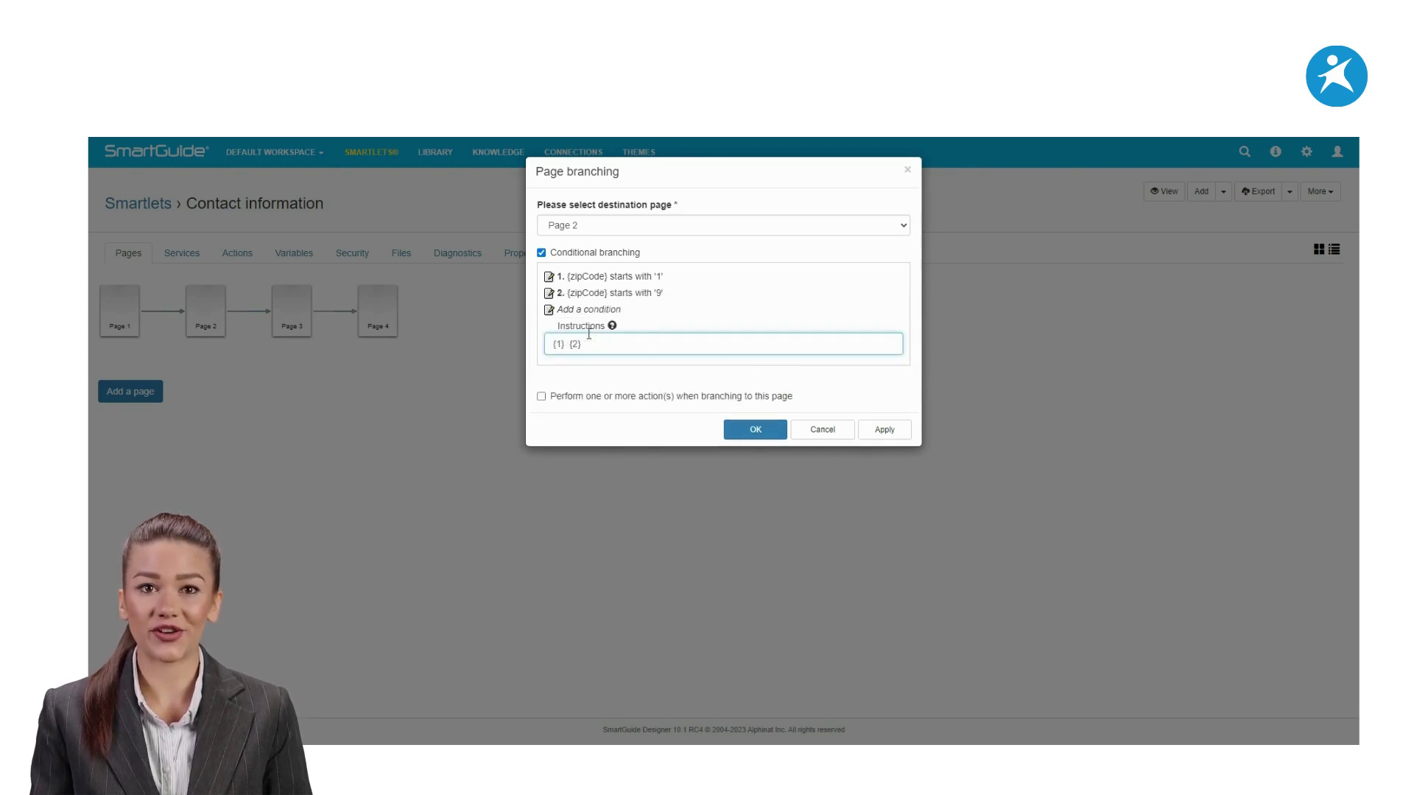
pyautogui.write('or')
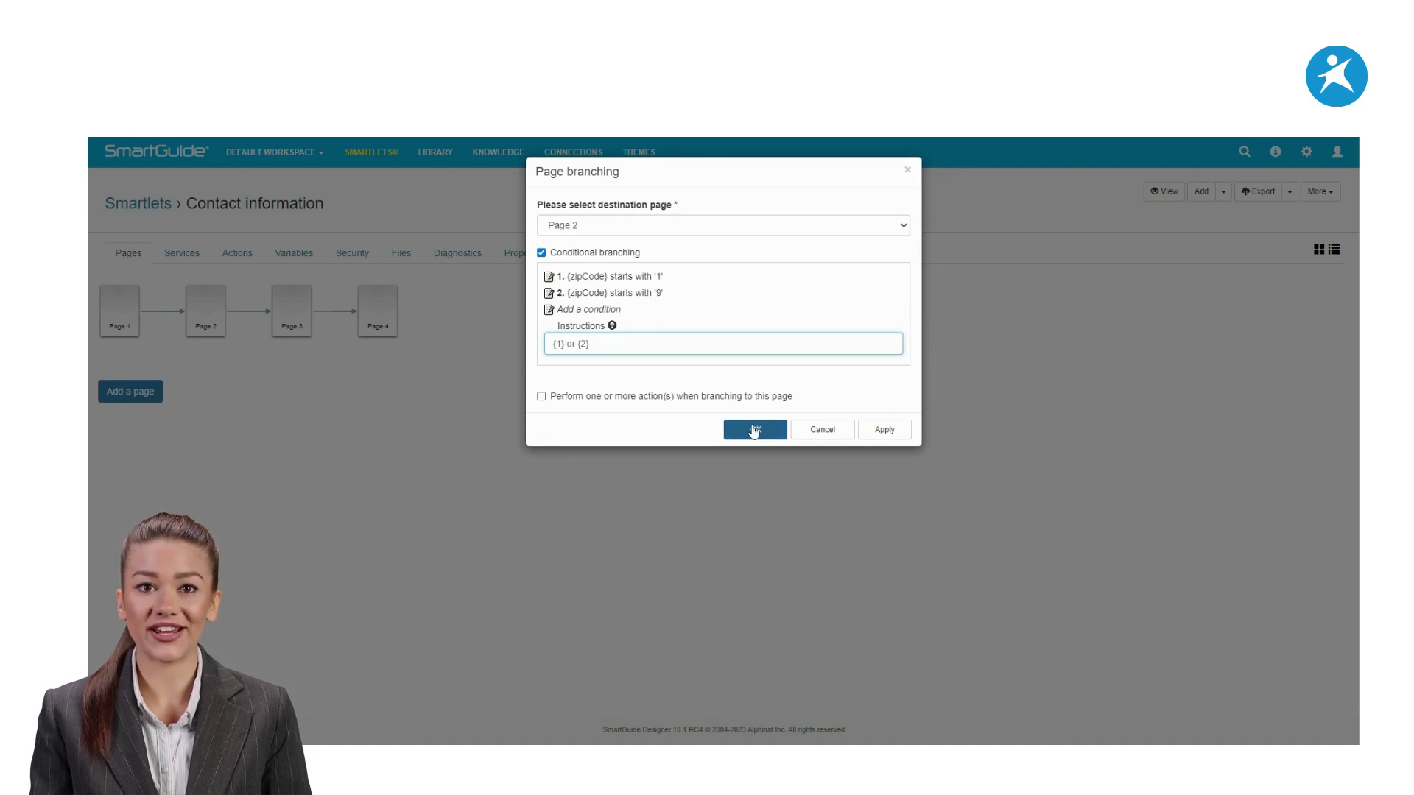
pyautogui.click(761, 431)
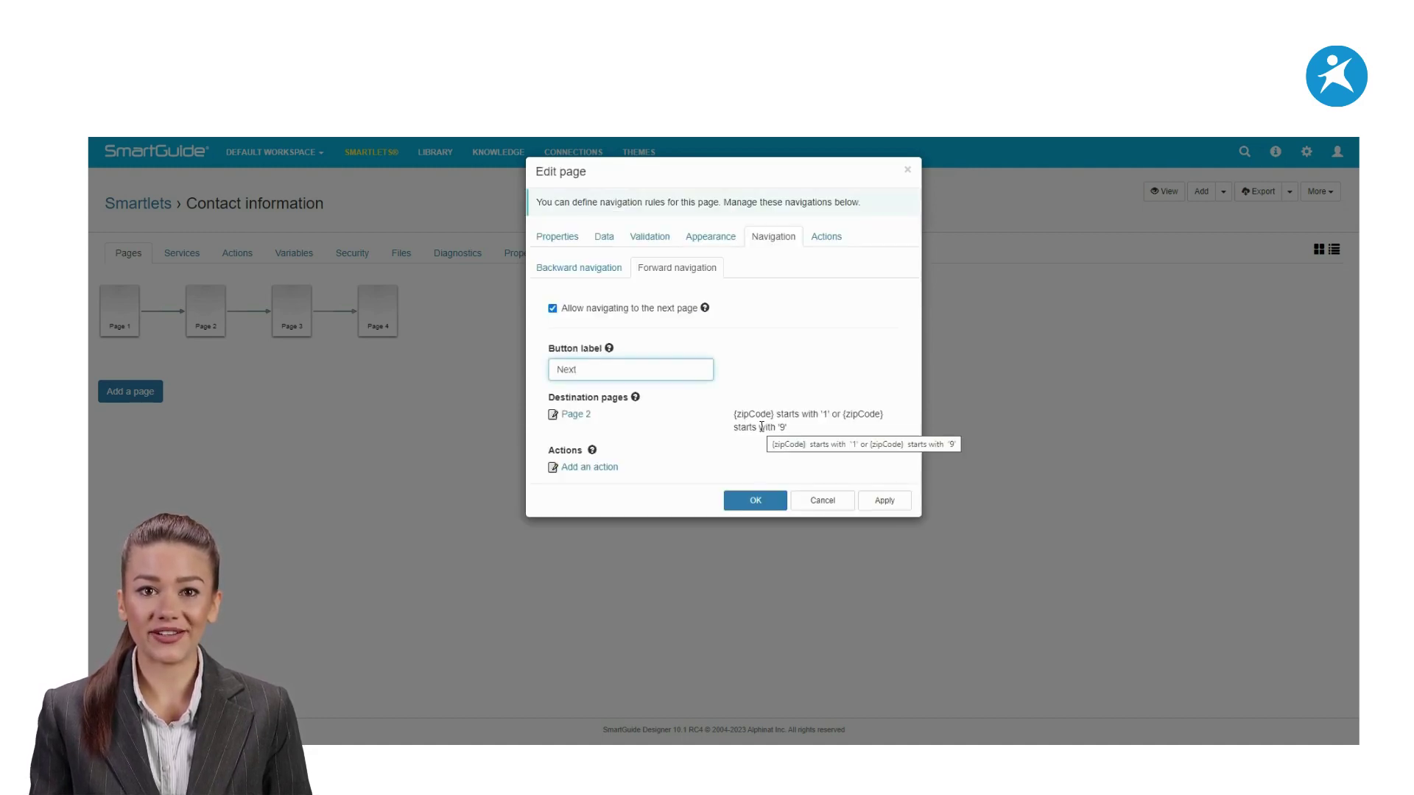
# Step: Add Page 3 as a further forward destination after Page 2 in Page 1's navigation
pyautogui.click(552, 415)
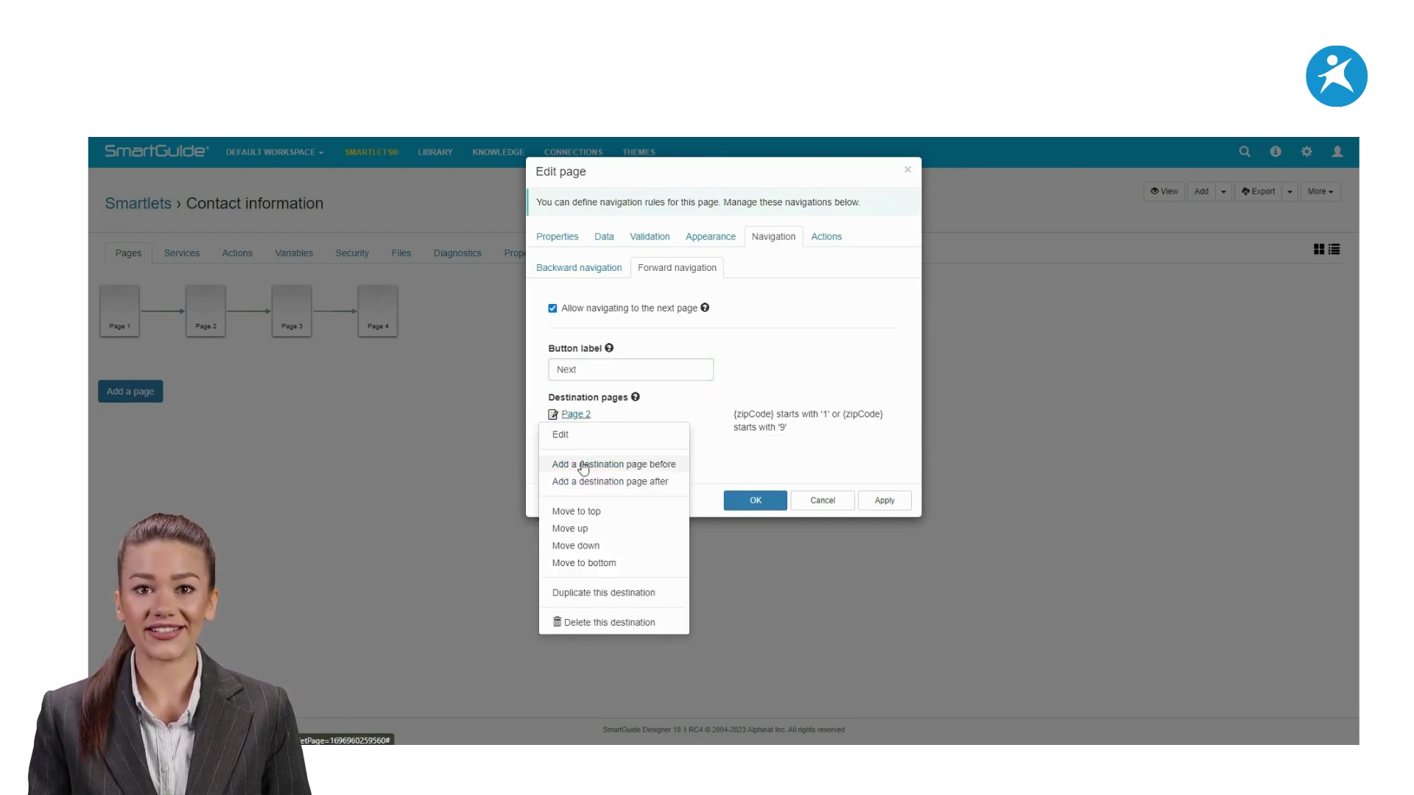
pyautogui.click(632, 483)
pyautogui.click(637, 236)
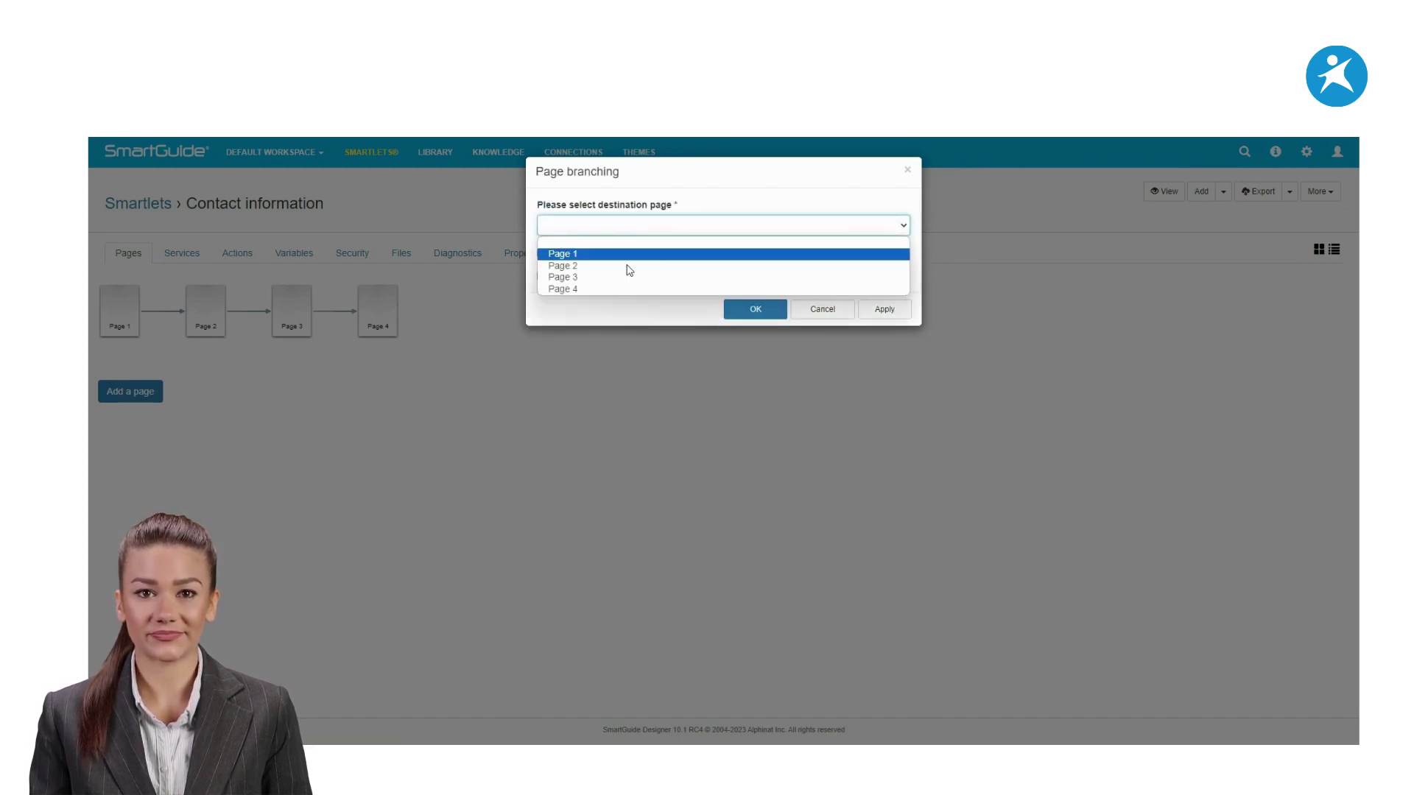
pyautogui.click(626, 273)
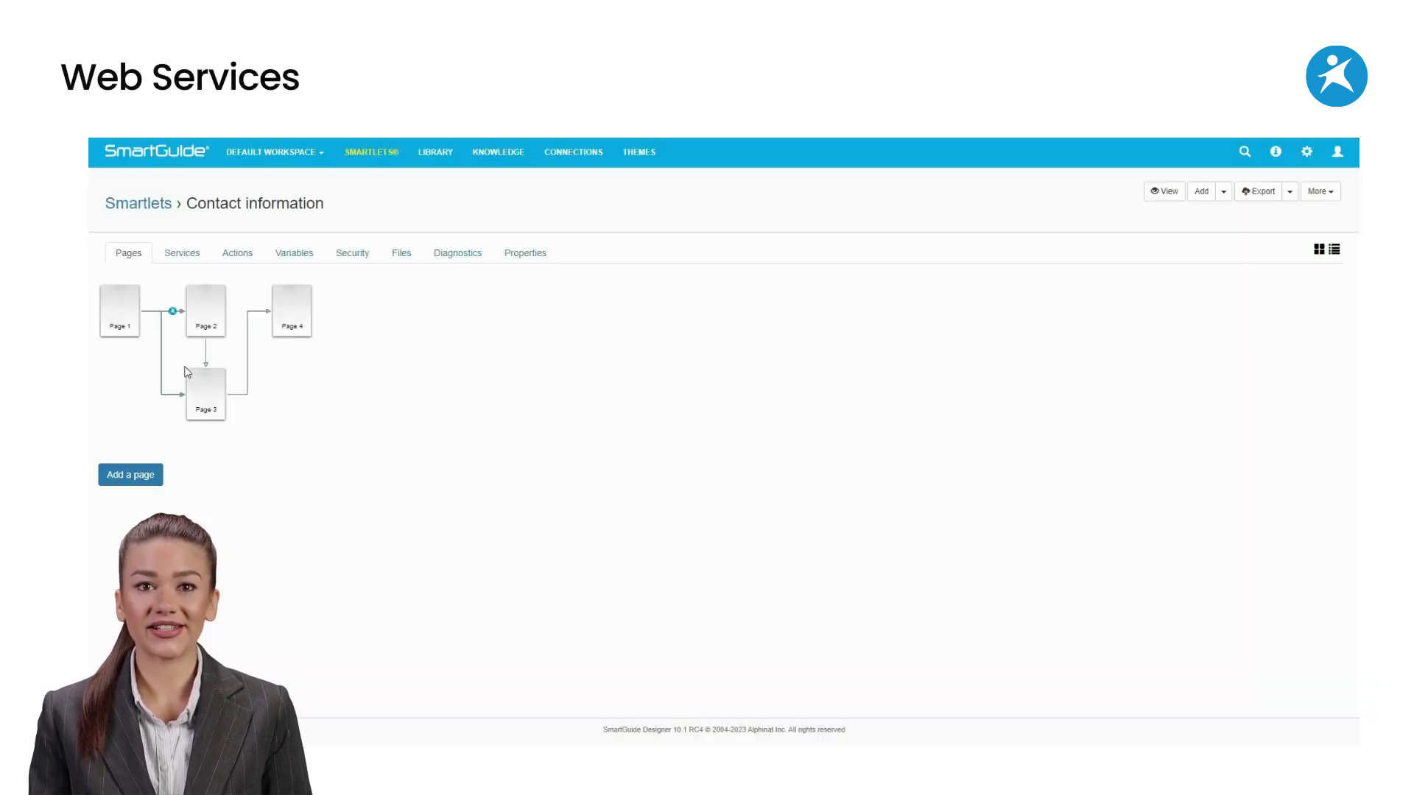
# Step: Create a new connection of type Web service named "Get address details"
pyautogui.click(201, 257)
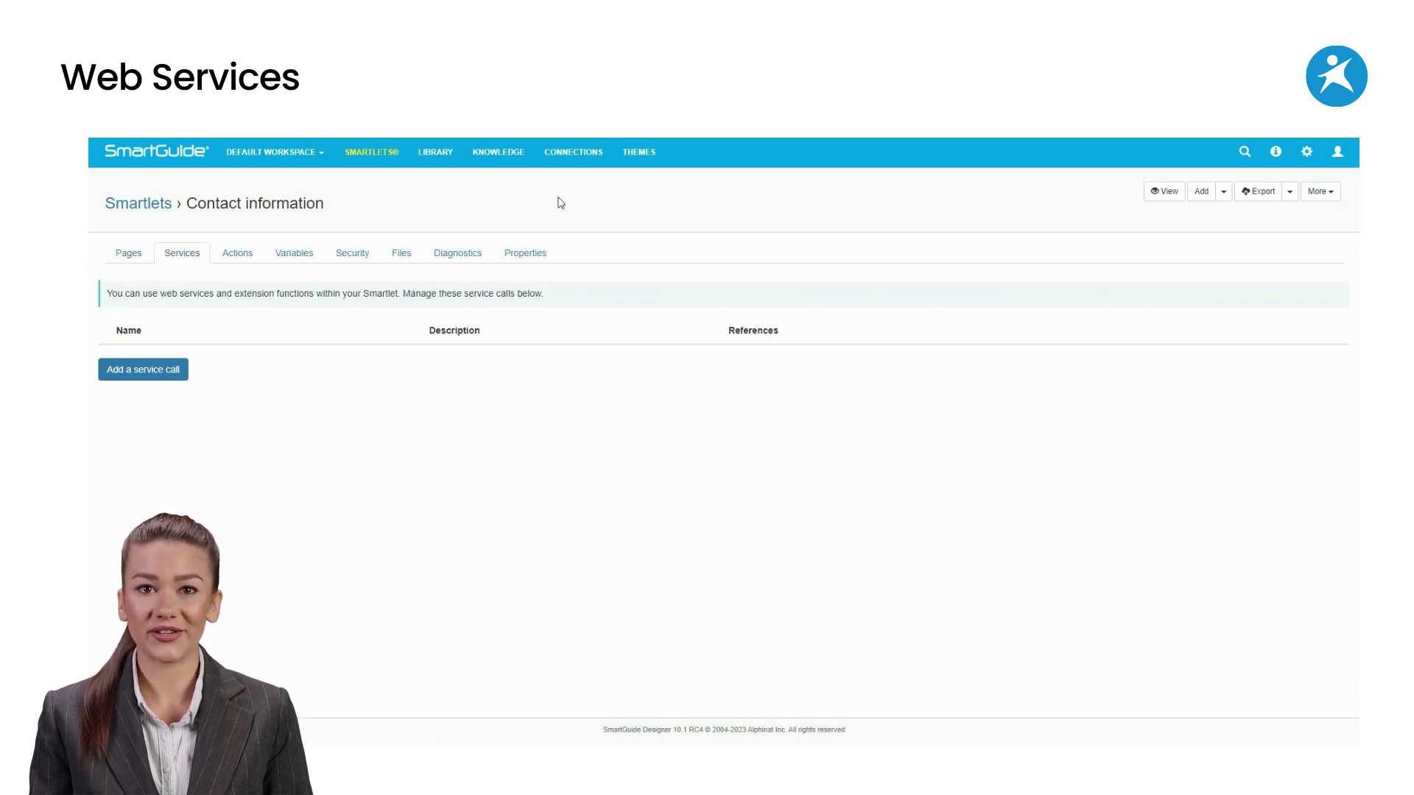
pyautogui.click(548, 155)
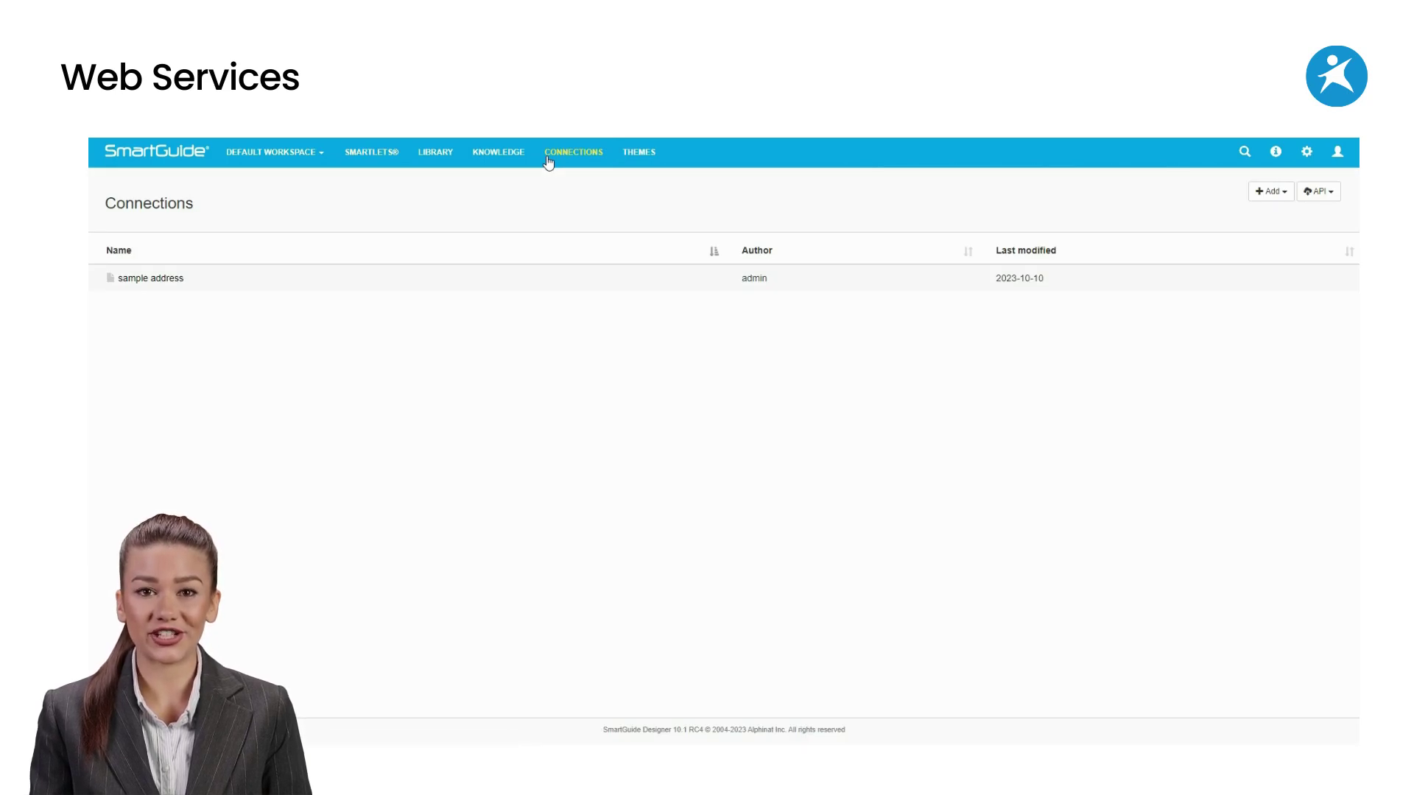
pyautogui.click(1271, 191)
pyautogui.click(1243, 231)
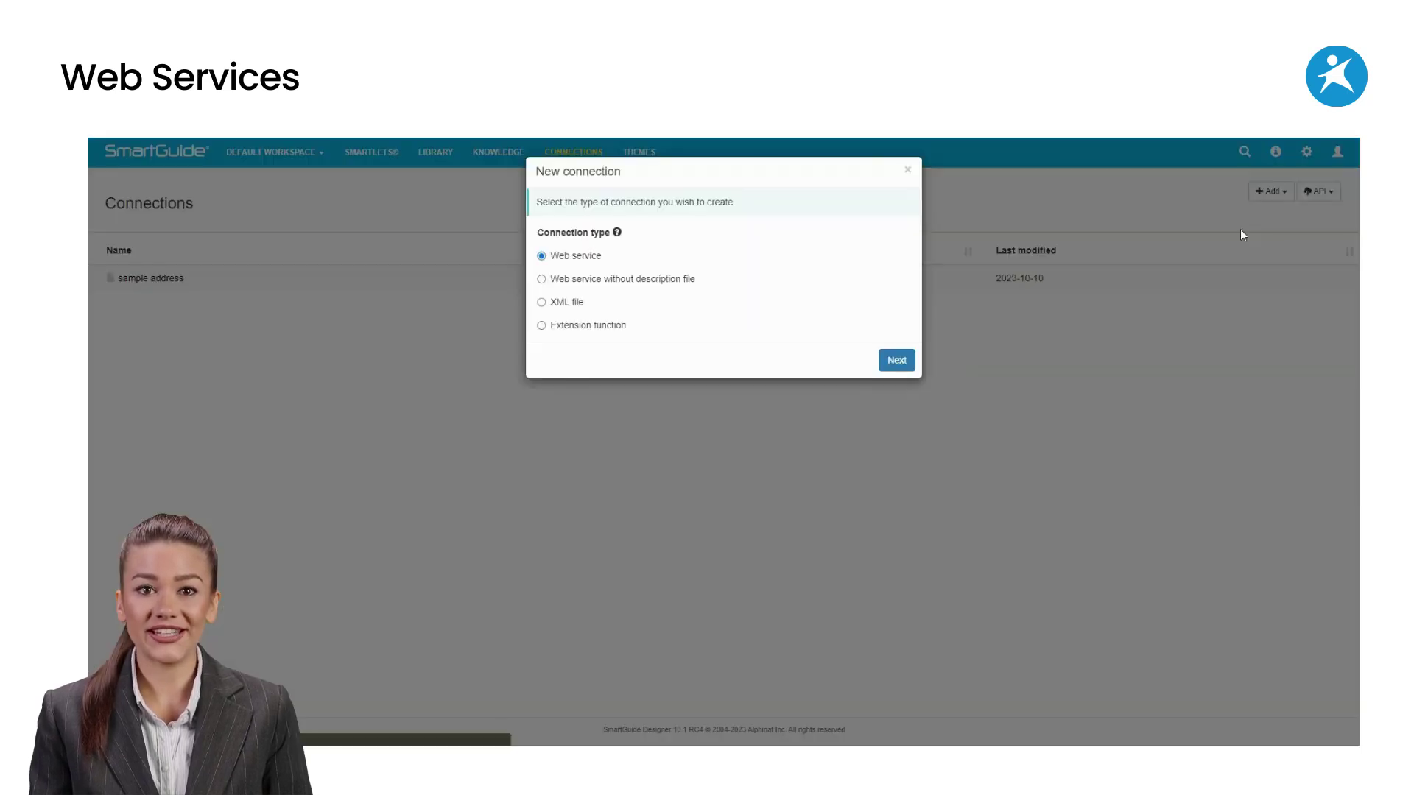
pyautogui.click(898, 367)
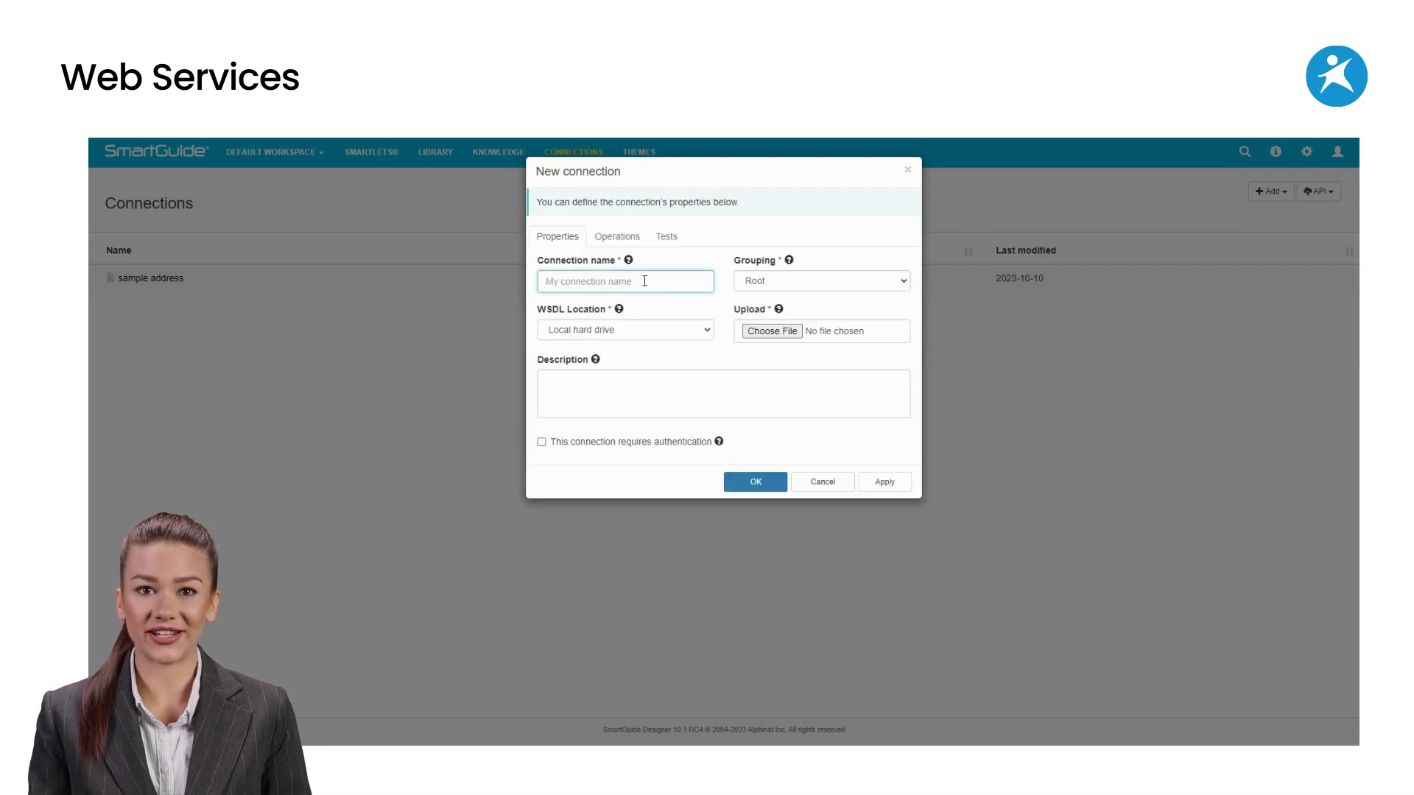
pyautogui.write('Get')
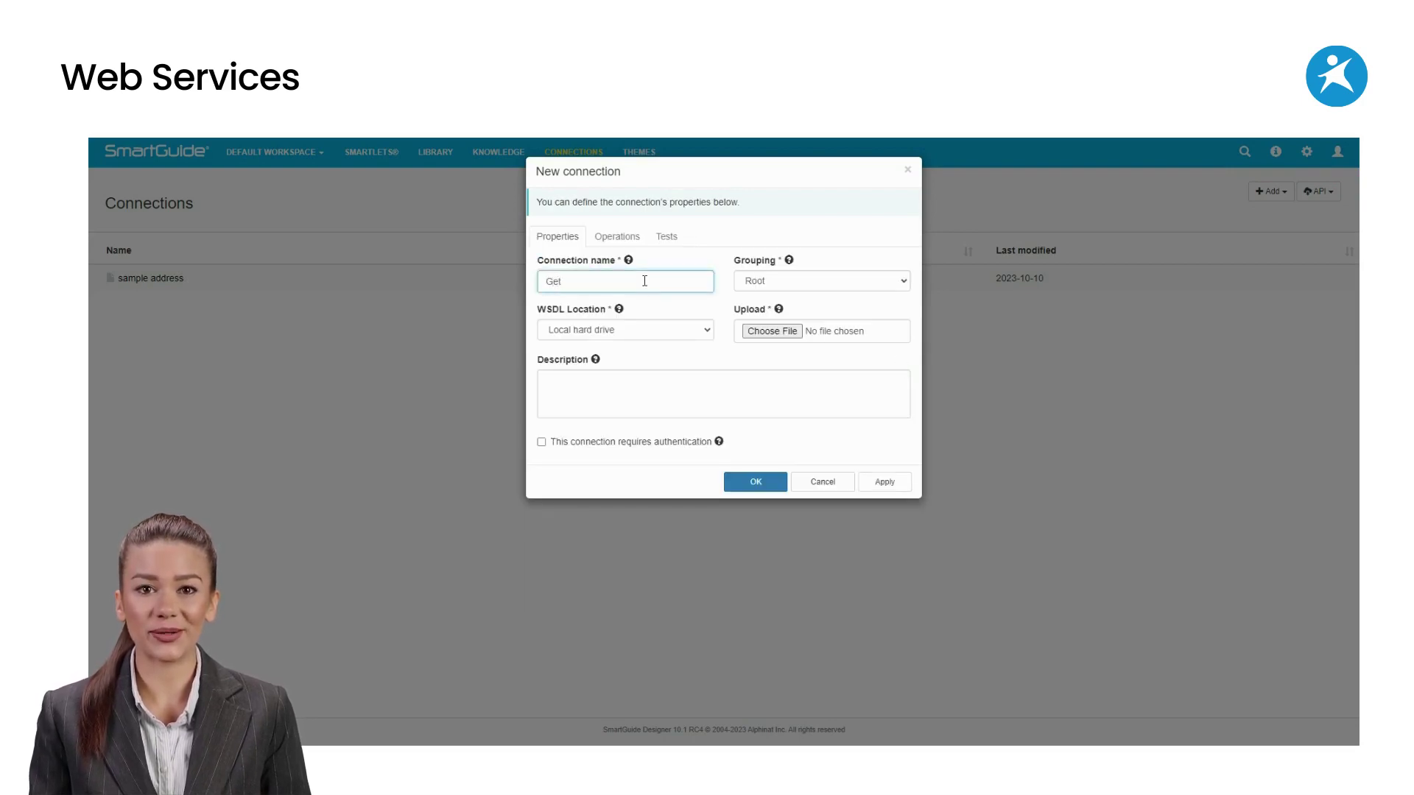
pyautogui.write(' address detais')
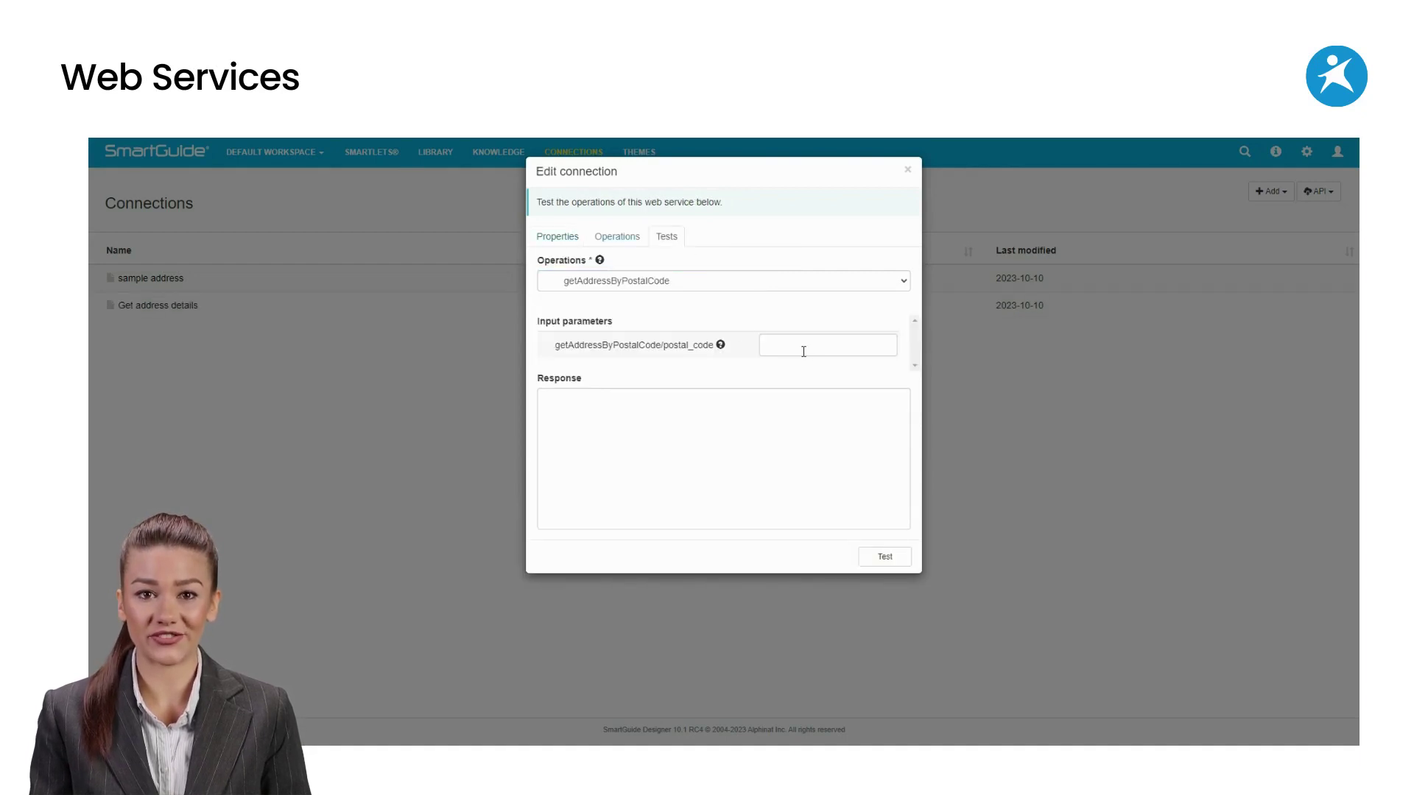
# Step: Test the connection's getAddressByPostalCode operation with postal code 10022, review the response and close the connection
pyautogui.click(804, 348)
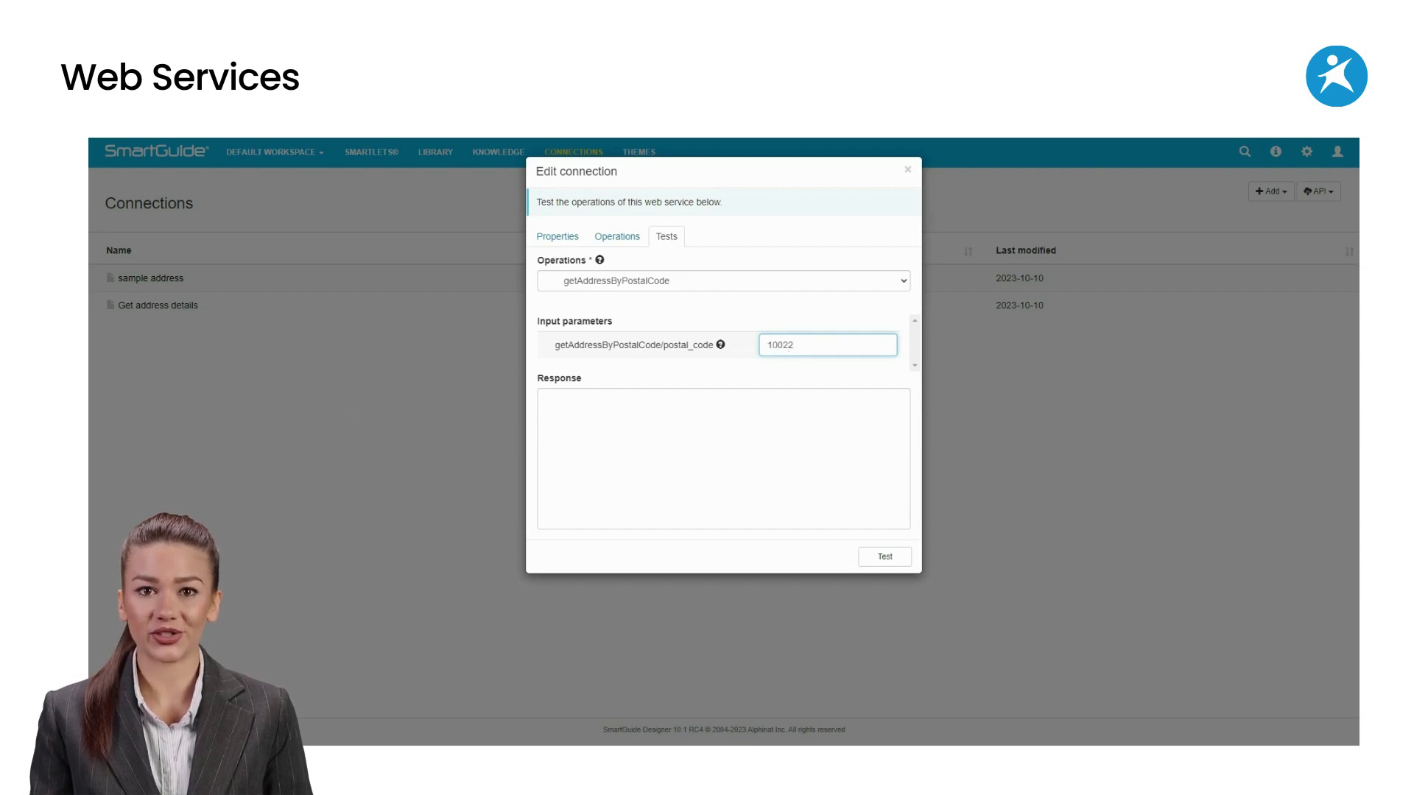
pyautogui.click(885, 558)
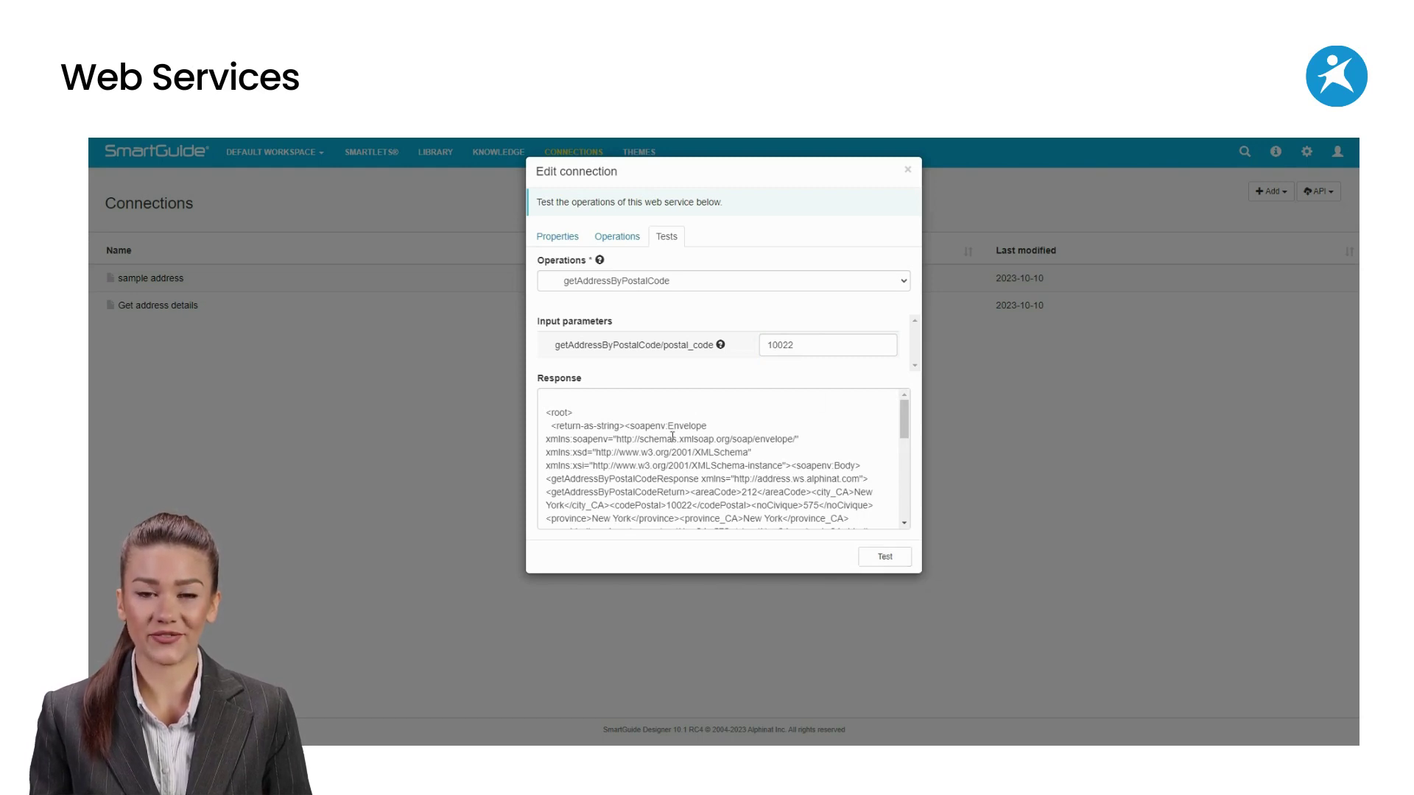
pyautogui.click(905, 522)
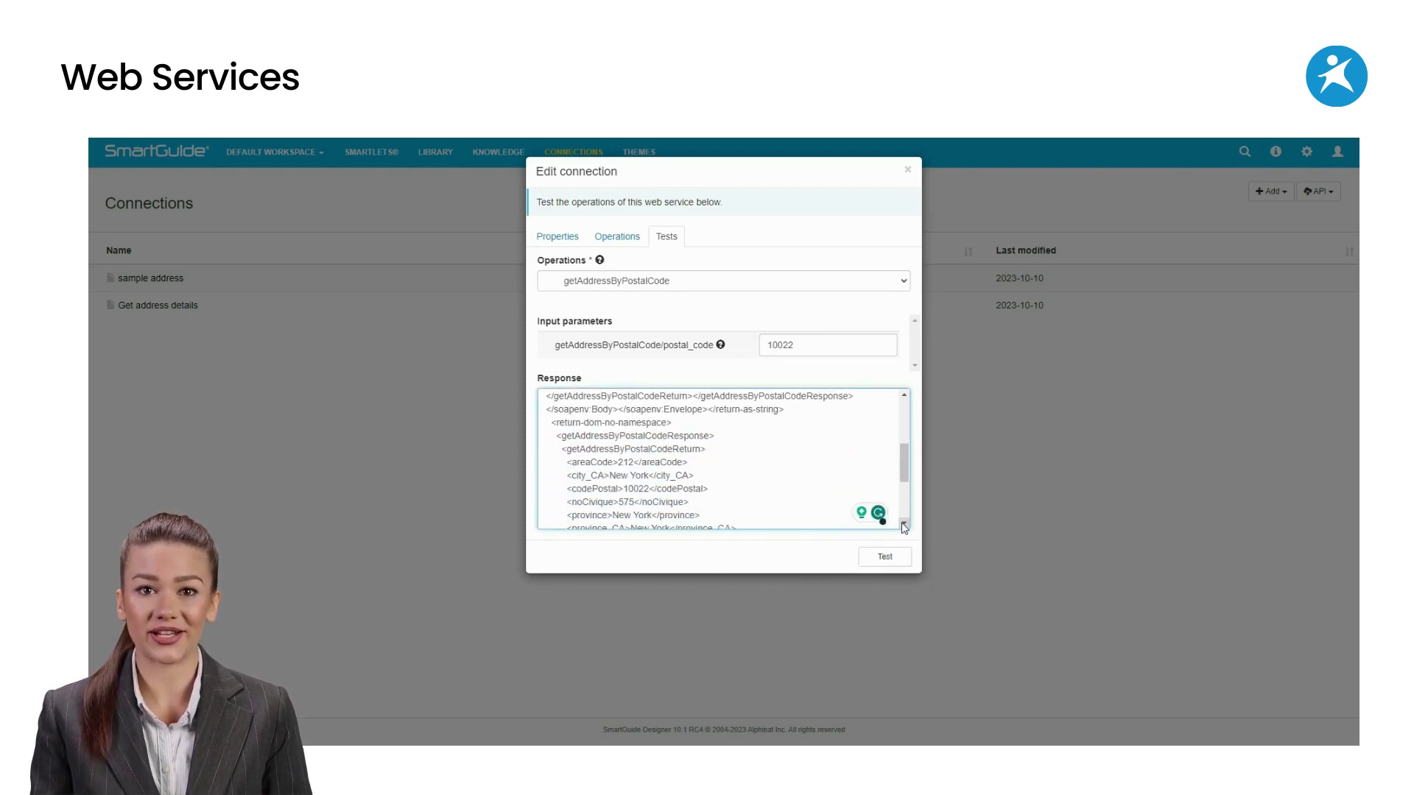
pyautogui.click(908, 170)
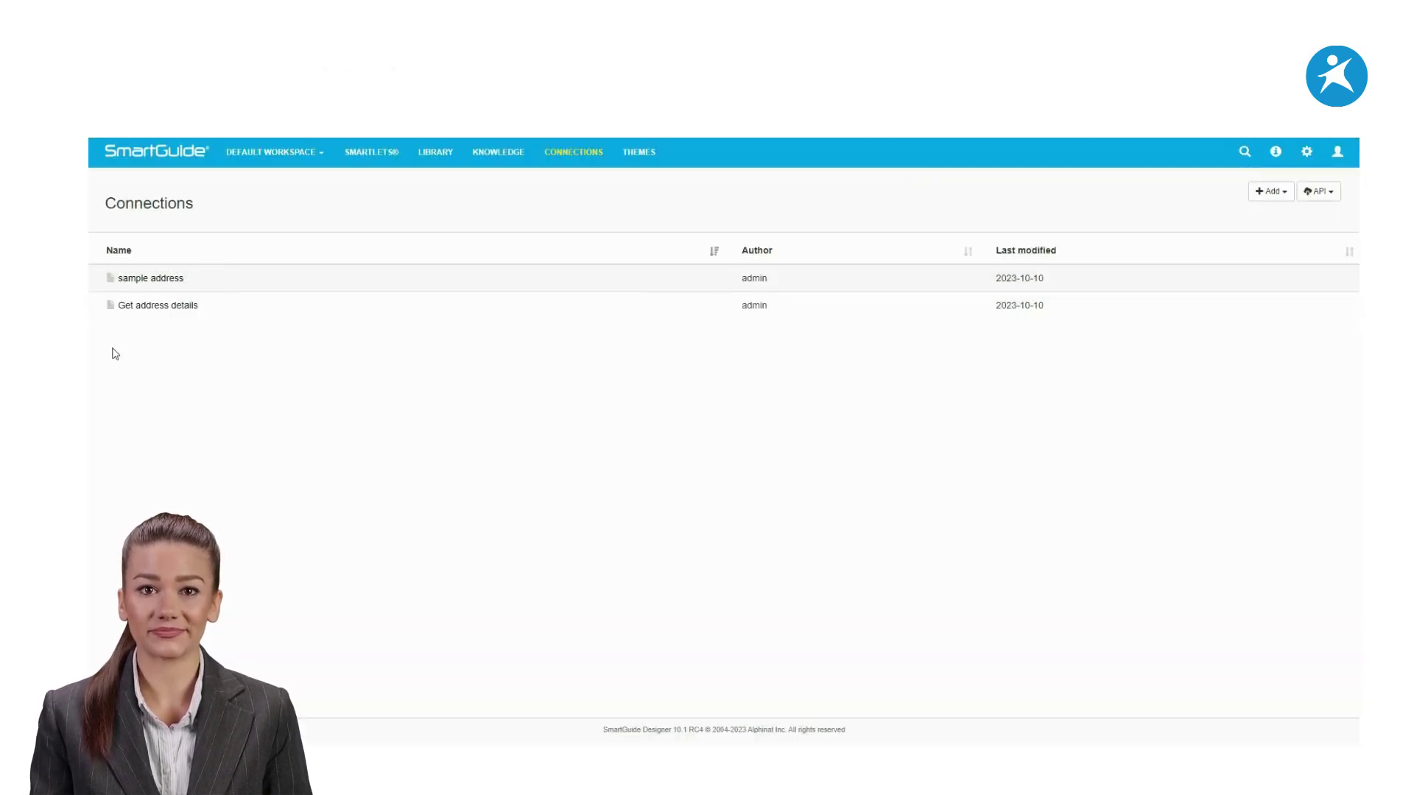
# Step: Add a getAddressByZipCode service call to the Contact information smartlet using the Get address details connection
pyautogui.click(367, 155)
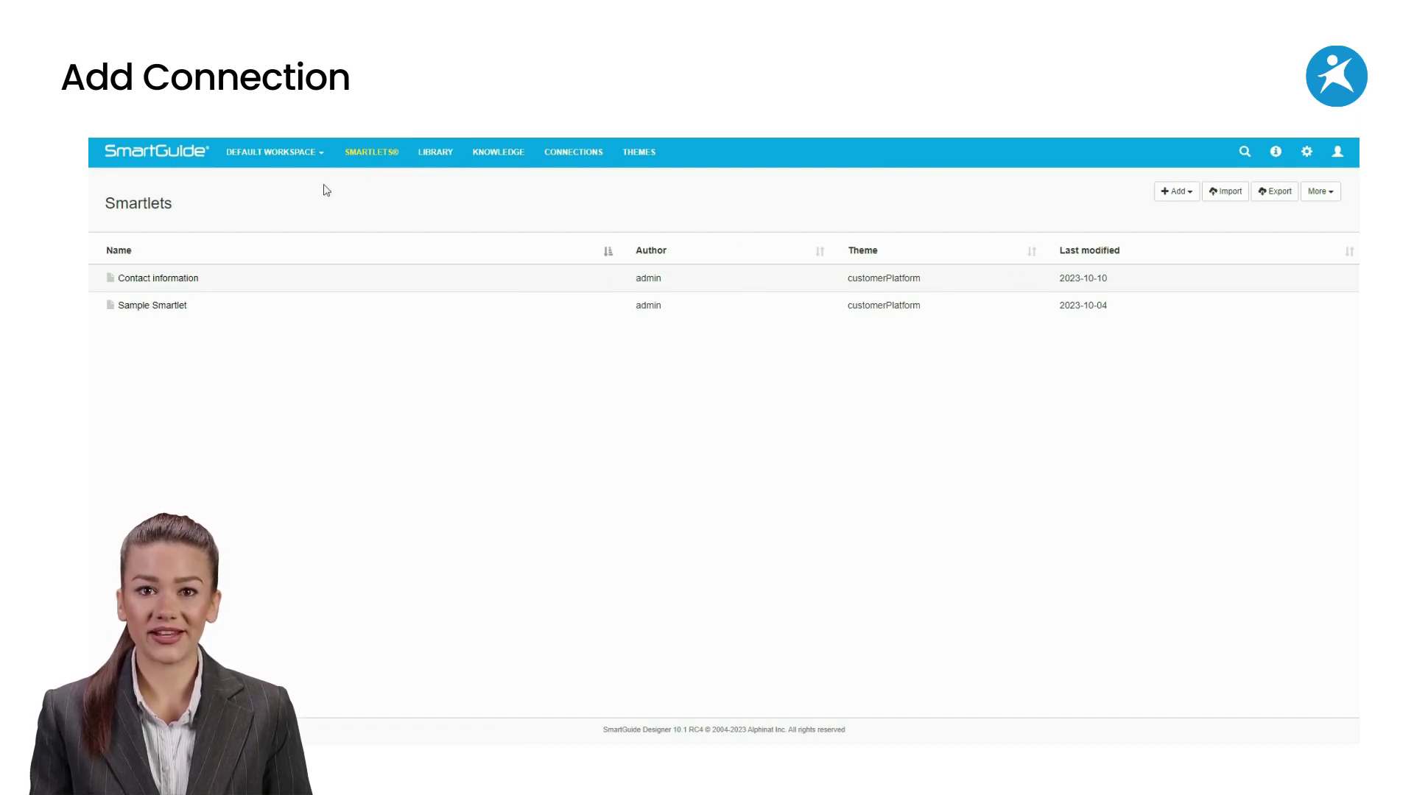
pyautogui.click(169, 283)
pyautogui.click(176, 250)
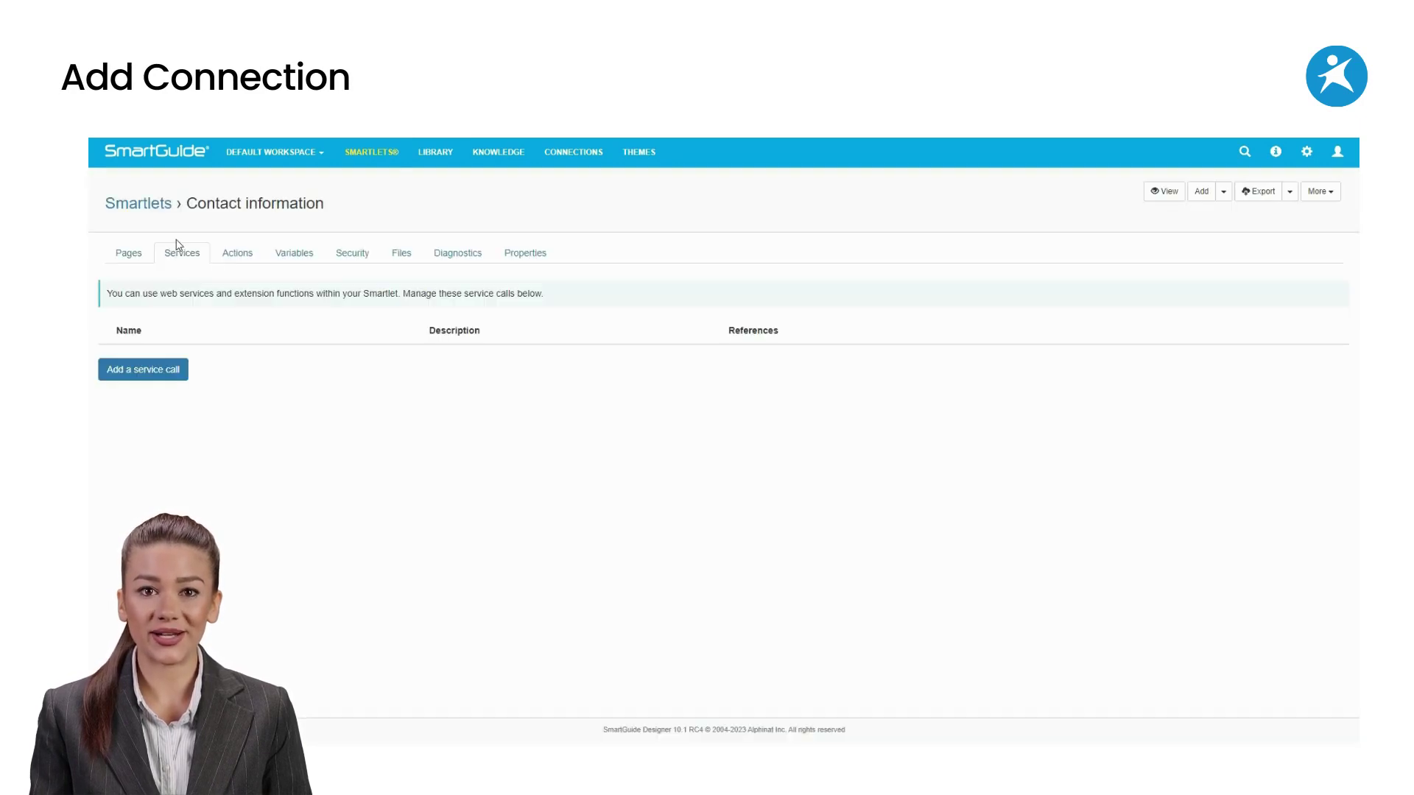
pyautogui.click(143, 369)
pyautogui.click(553, 253)
pyautogui.click(600, 320)
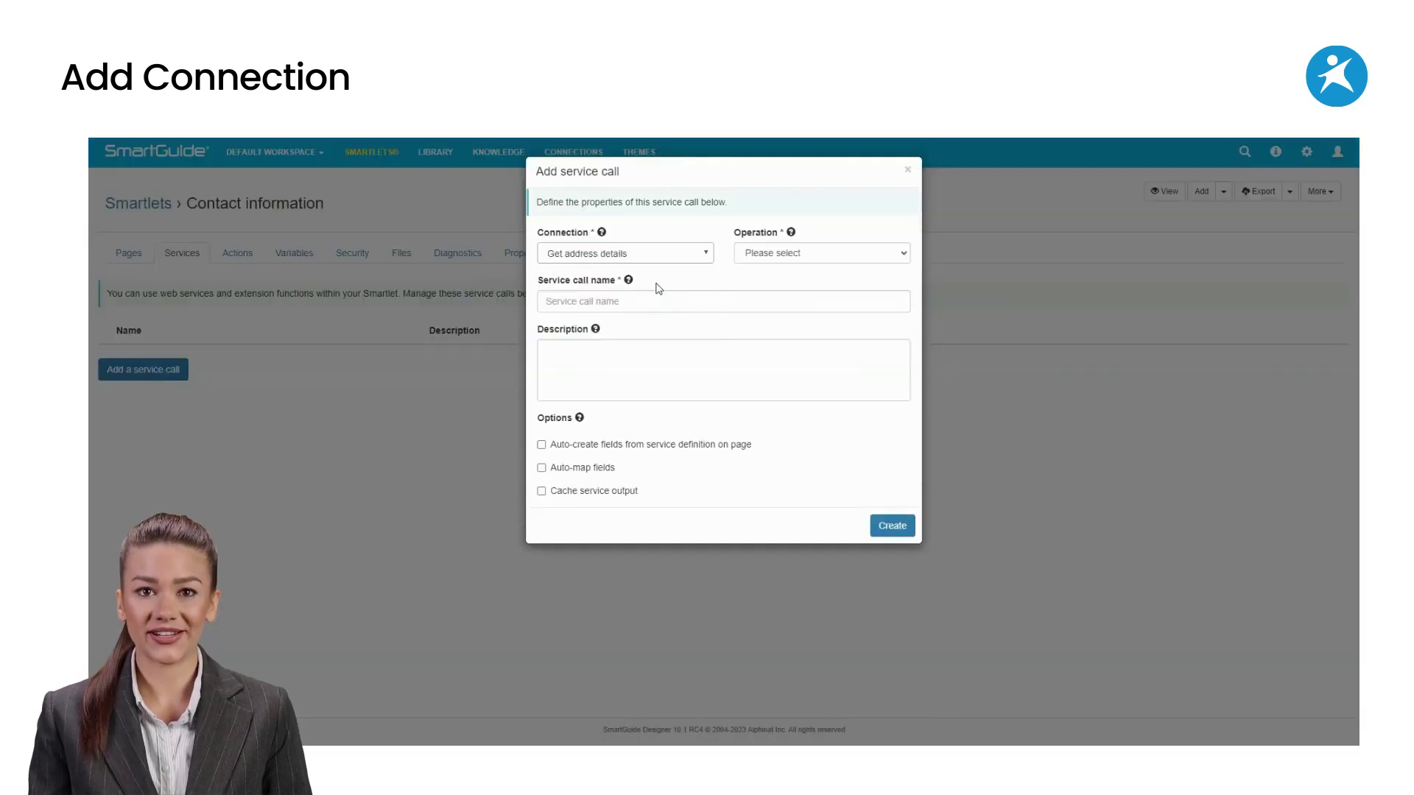
pyautogui.click(838, 253)
pyautogui.click(799, 293)
pyautogui.click(892, 525)
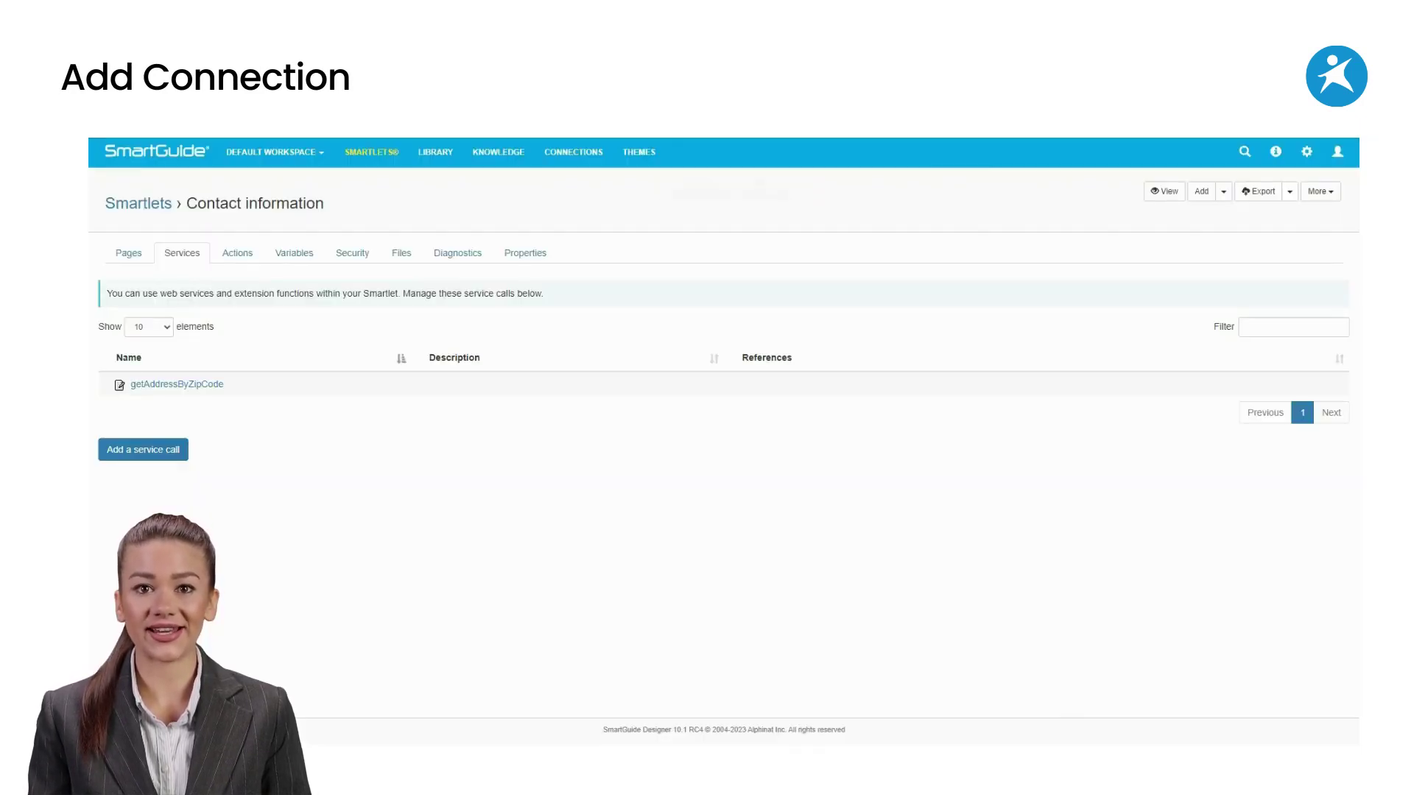
# Step: Map the zip_code input of the getAddressByZipCode service call to the dynamic value of the zipCode field
pyautogui.click(120, 385)
pyautogui.click(126, 405)
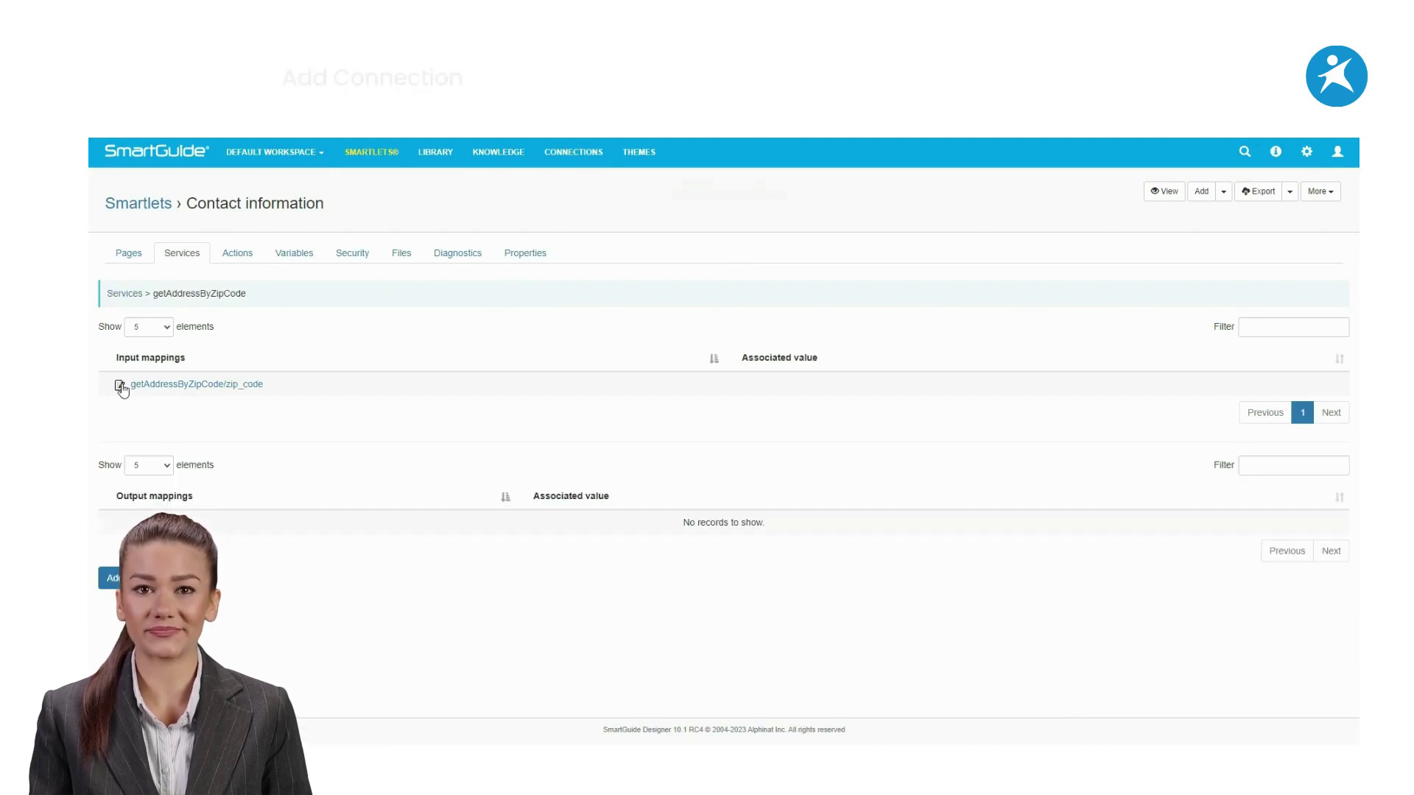
pyautogui.click(120, 385)
pyautogui.click(129, 404)
pyautogui.click(549, 336)
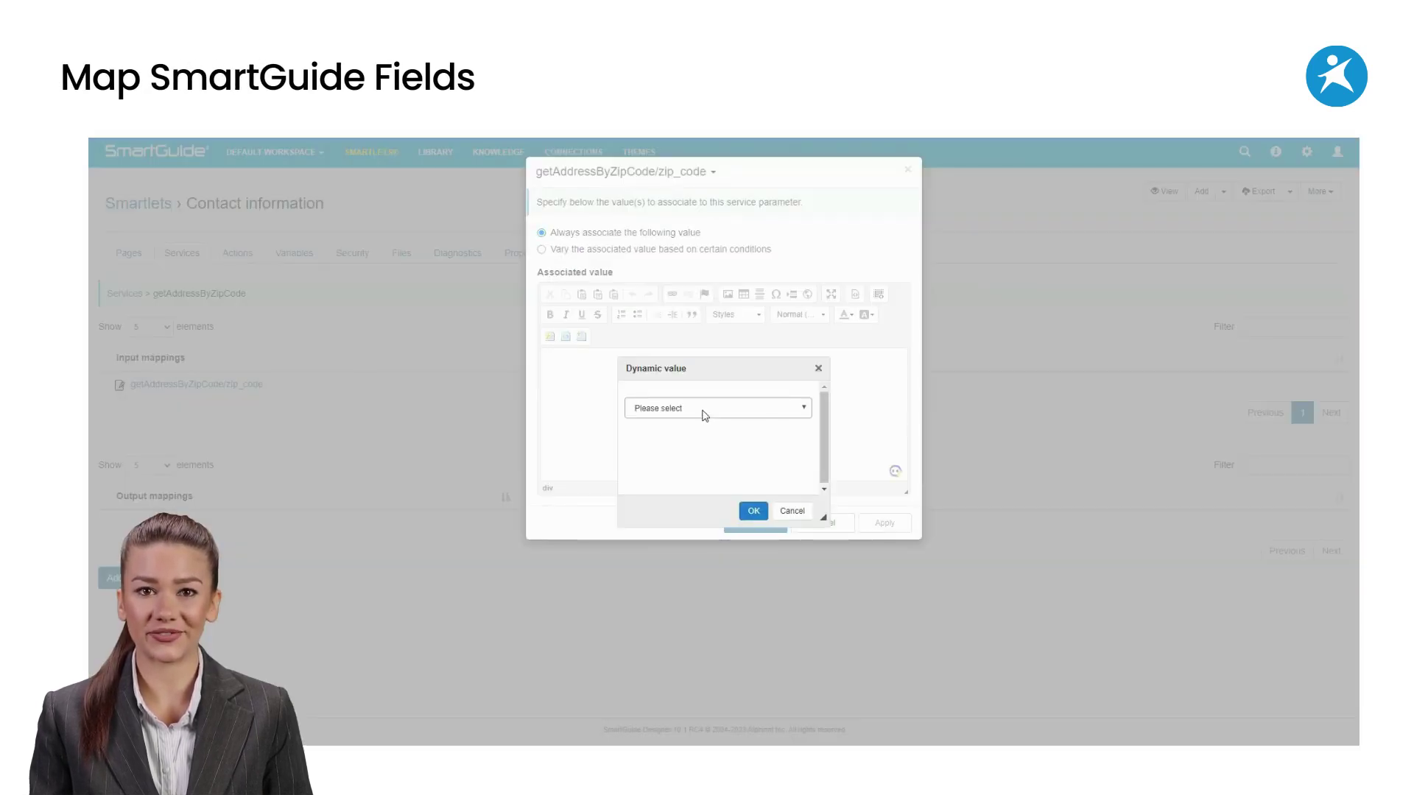
pyautogui.click(707, 408)
pyautogui.click(679, 560)
pyautogui.click(751, 508)
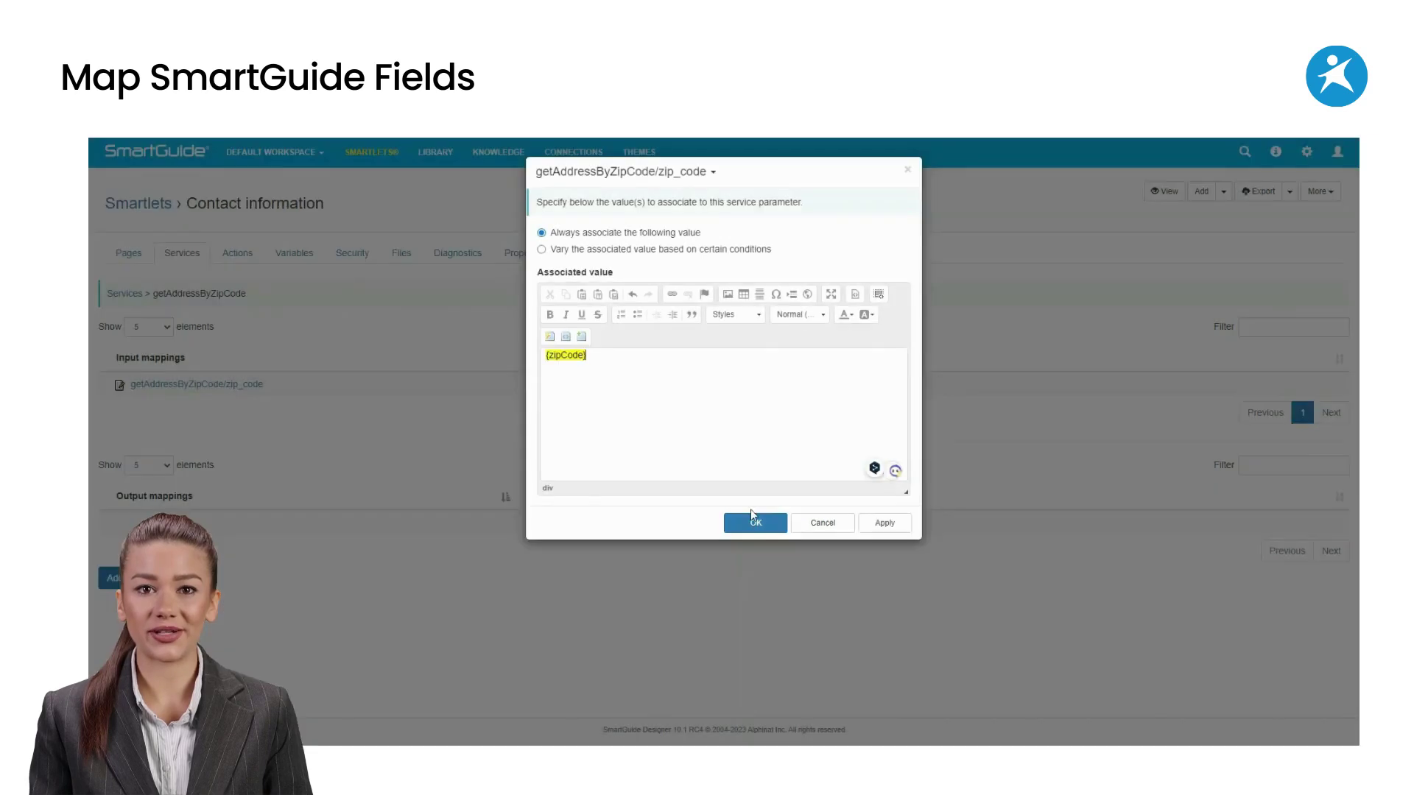
pyautogui.click(751, 521)
# Step: Add an output mapping that fills Page 2's streetNo field with the service's getAddressByZipCodeReturn/streetNo value
pyautogui.click(111, 578)
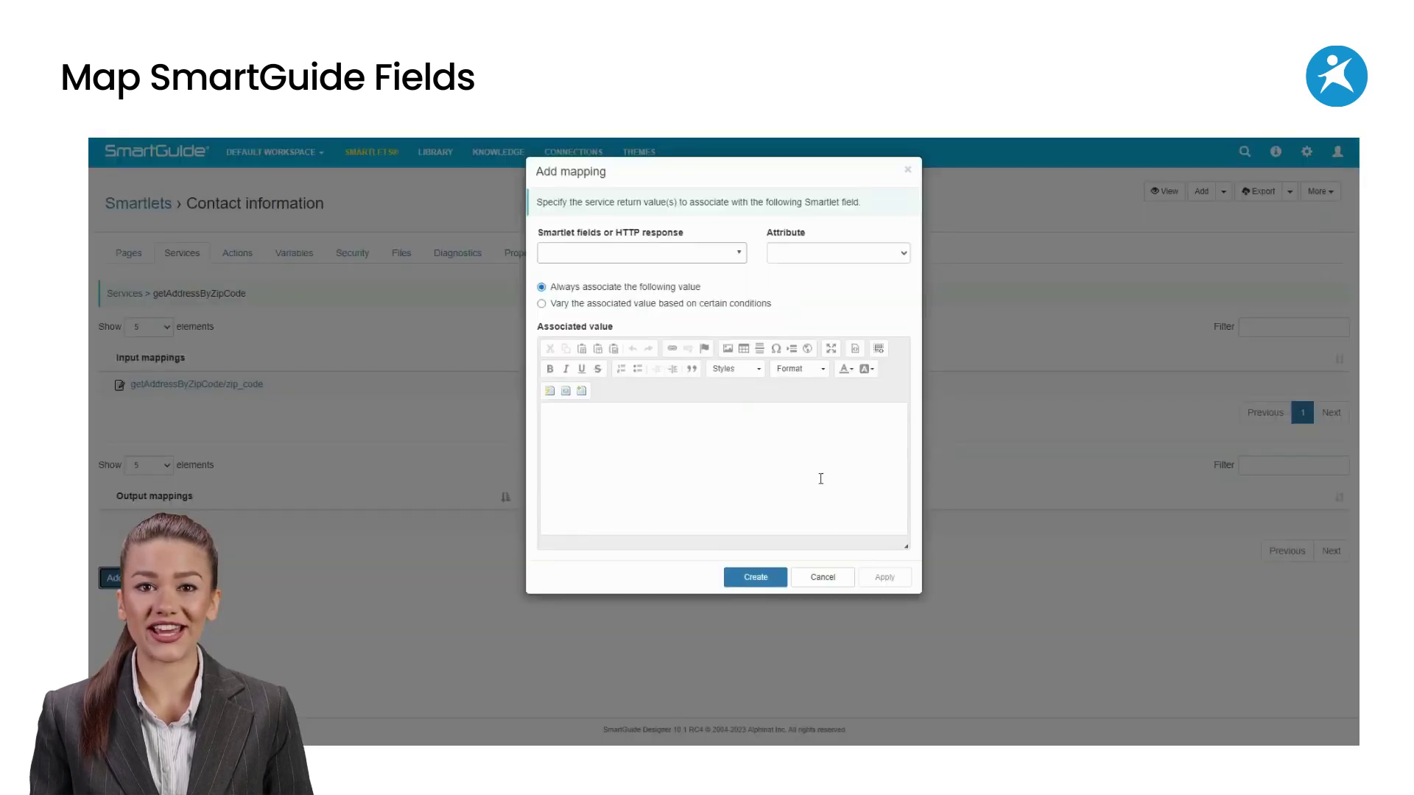
pyautogui.click(712, 257)
pyautogui.scroll(-1, 667, 395)
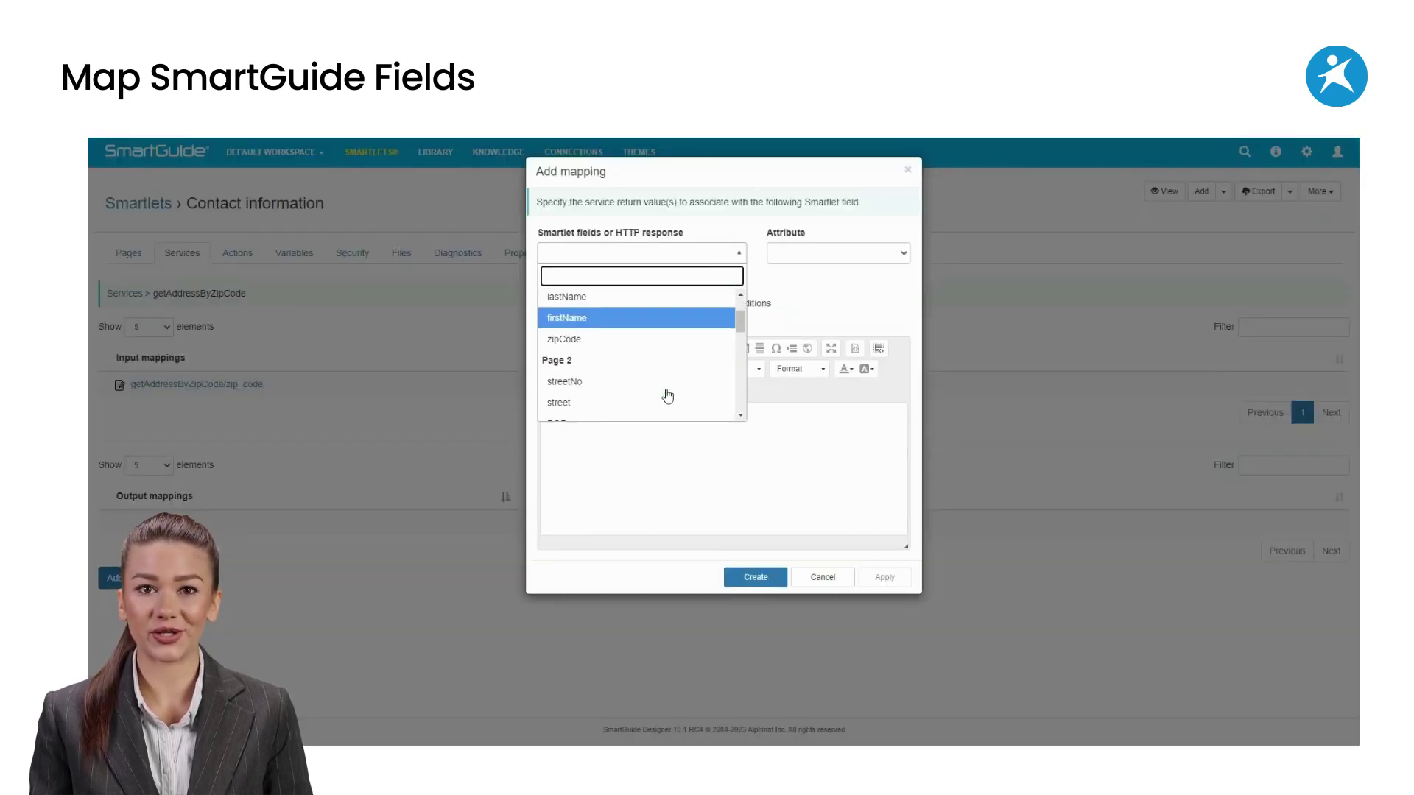
pyautogui.click(658, 382)
pyautogui.click(550, 390)
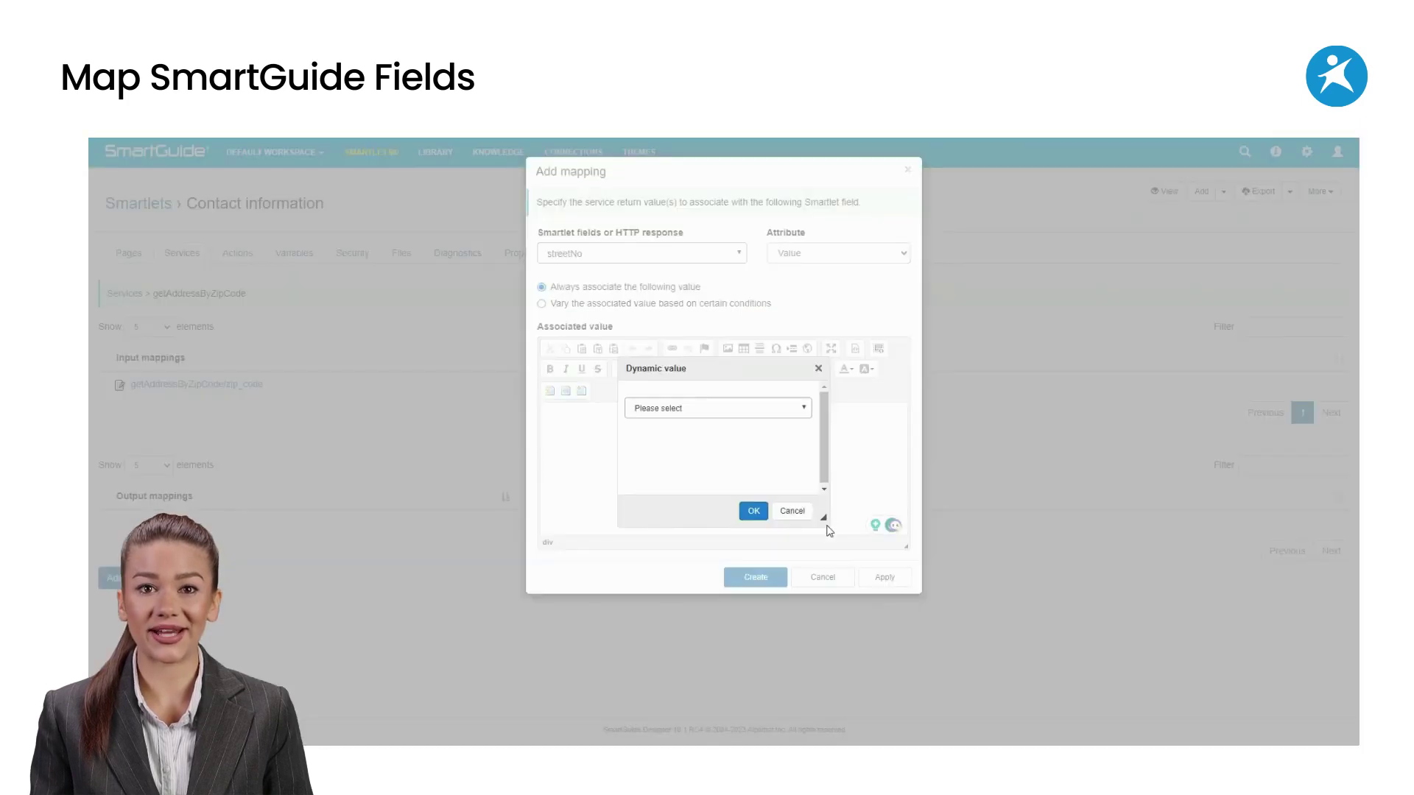
pyautogui.moveTo(828, 526); pyautogui.dragTo(847, 551)
pyautogui.click(639, 324)
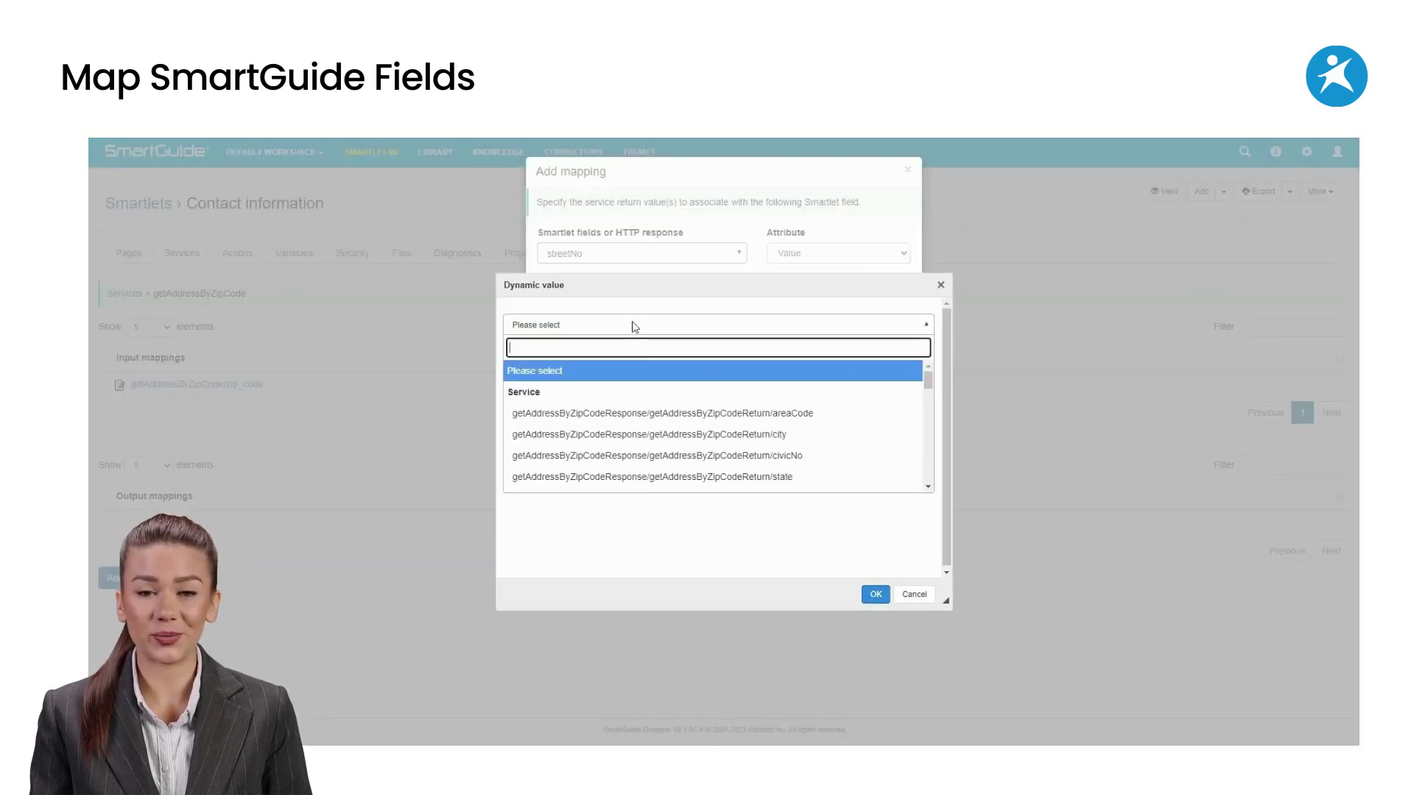
pyautogui.scroll(-3, 810, 456)
pyautogui.click(808, 456)
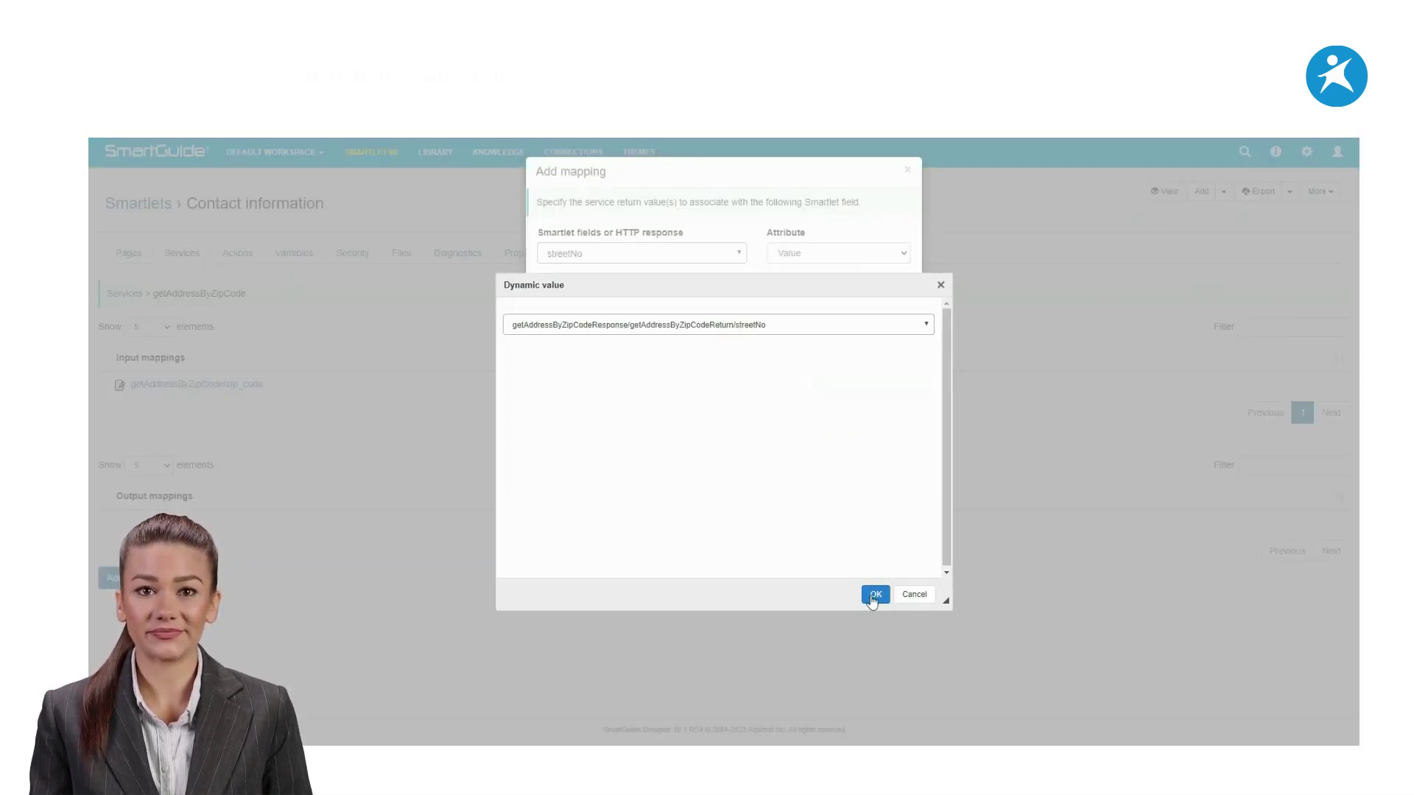
pyautogui.click(874, 593)
pyautogui.click(767, 581)
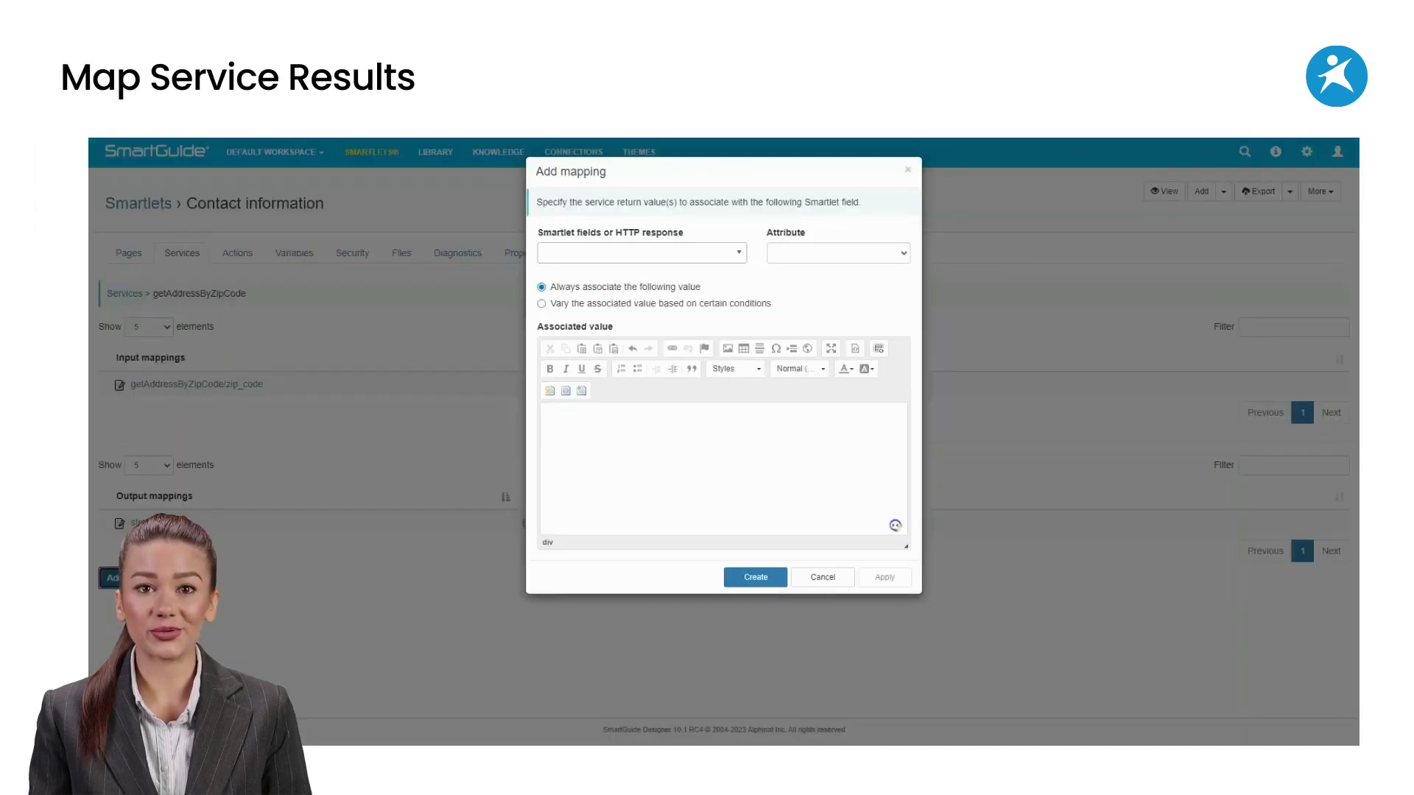
# Step: Add an output mapping that fills Page 2's street field with the service's getAddressByZipCodeReturn/street value
pyautogui.click(589, 254)
pyautogui.scroll(-2, 597, 383)
pyautogui.click(578, 401)
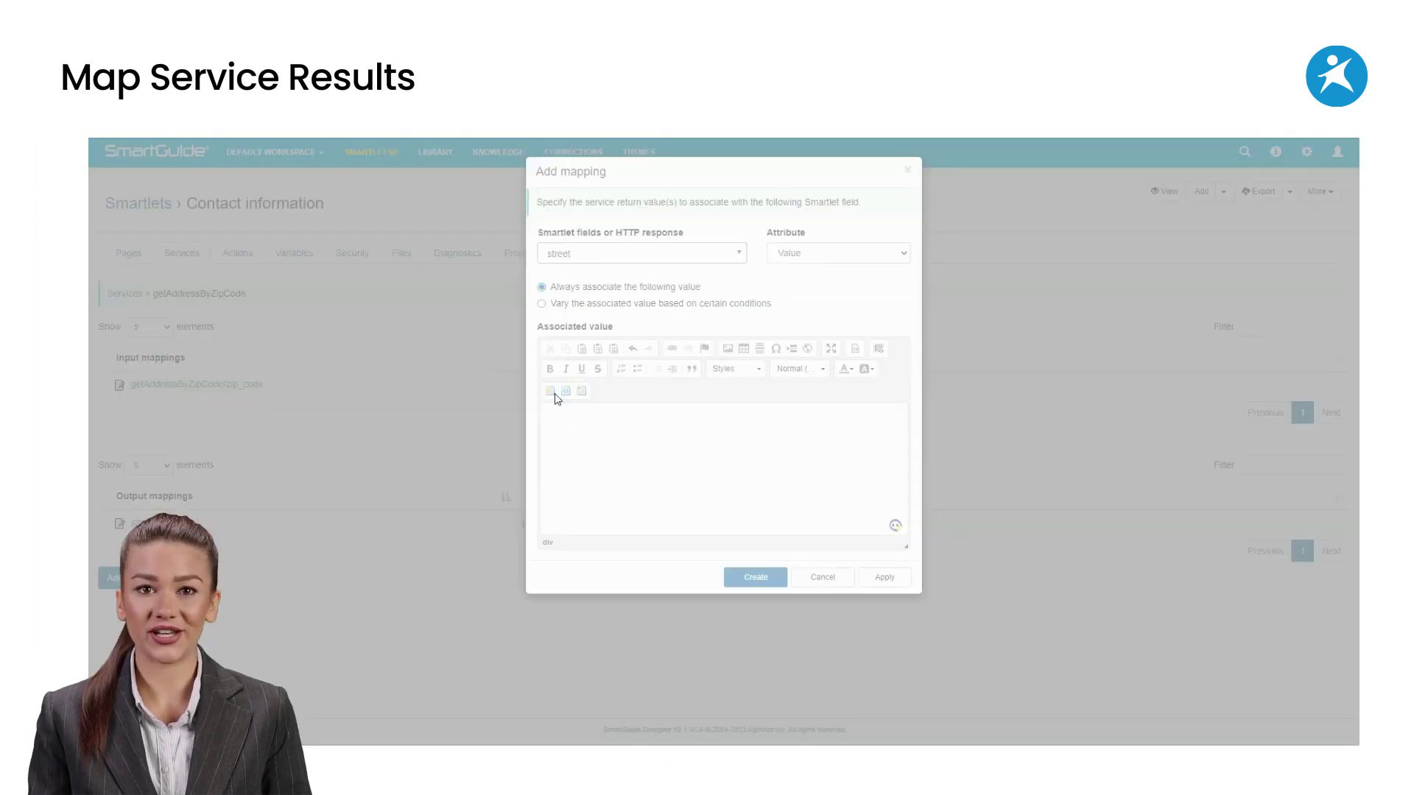
pyautogui.click(554, 398)
pyautogui.click(616, 325)
pyautogui.scroll(-2, 662, 441)
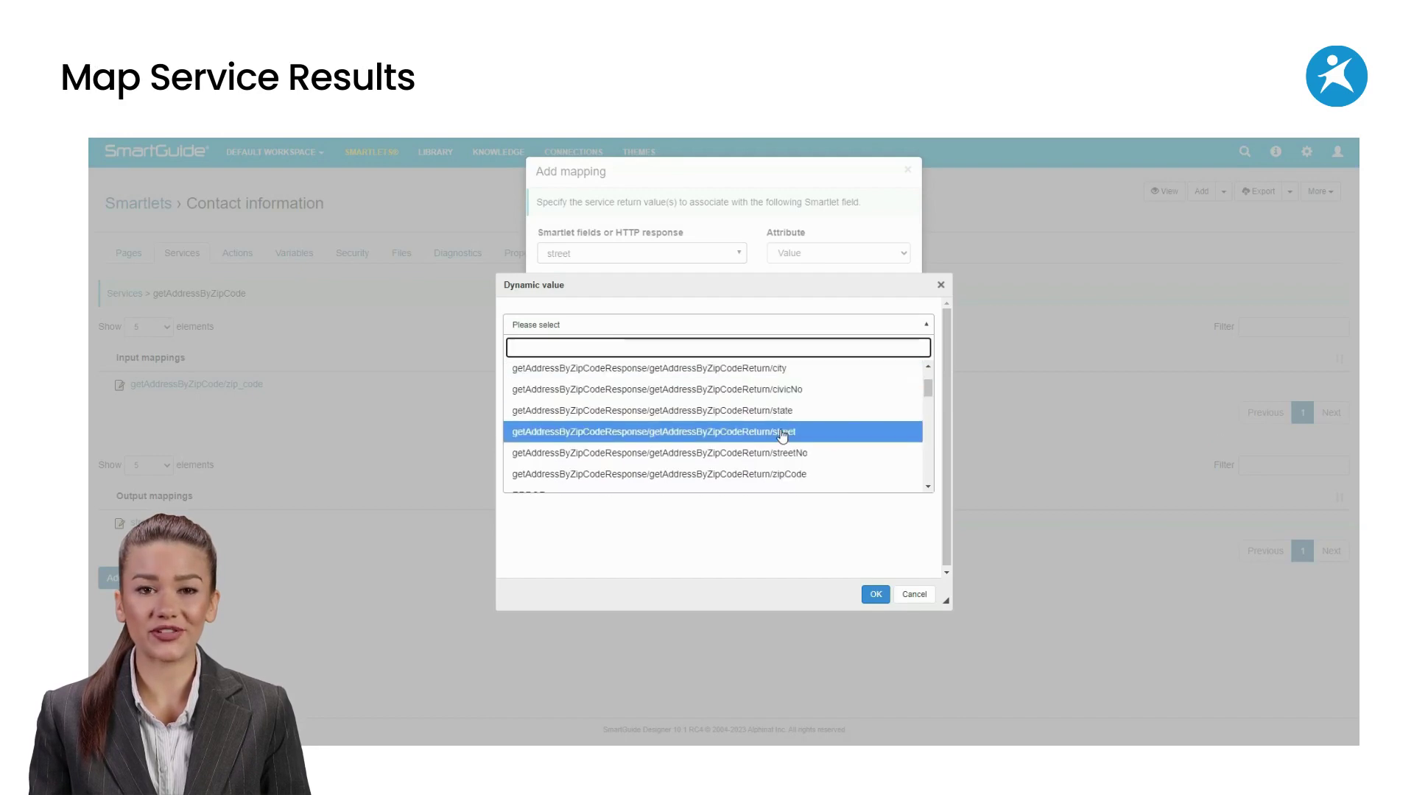
pyautogui.click(648, 433)
pyautogui.click(876, 595)
pyautogui.click(756, 577)
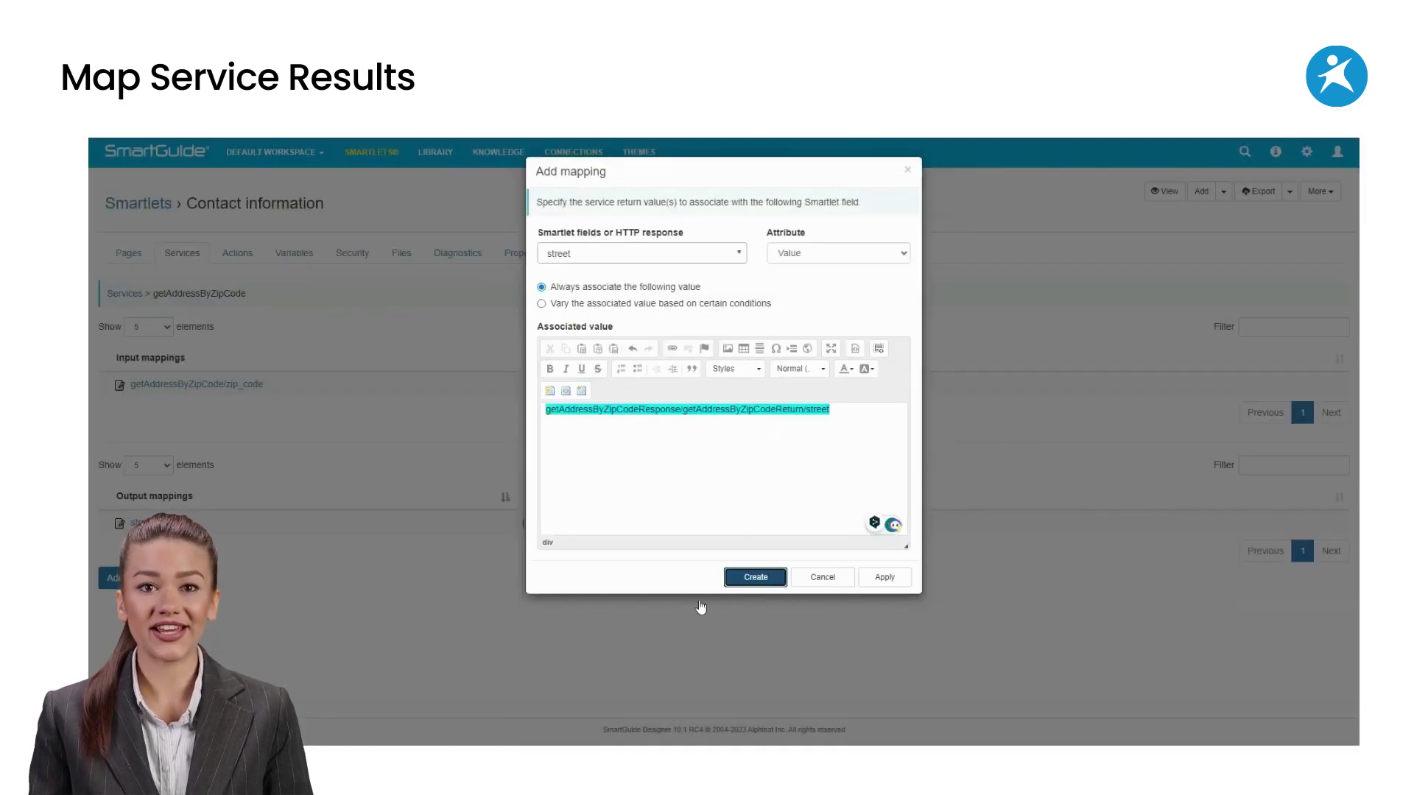
# Step: Add an output mapping that fills Page 2's city field with the service's getAddressByZipCodeReturn/city value
pyautogui.click(110, 602)
pyautogui.click(650, 252)
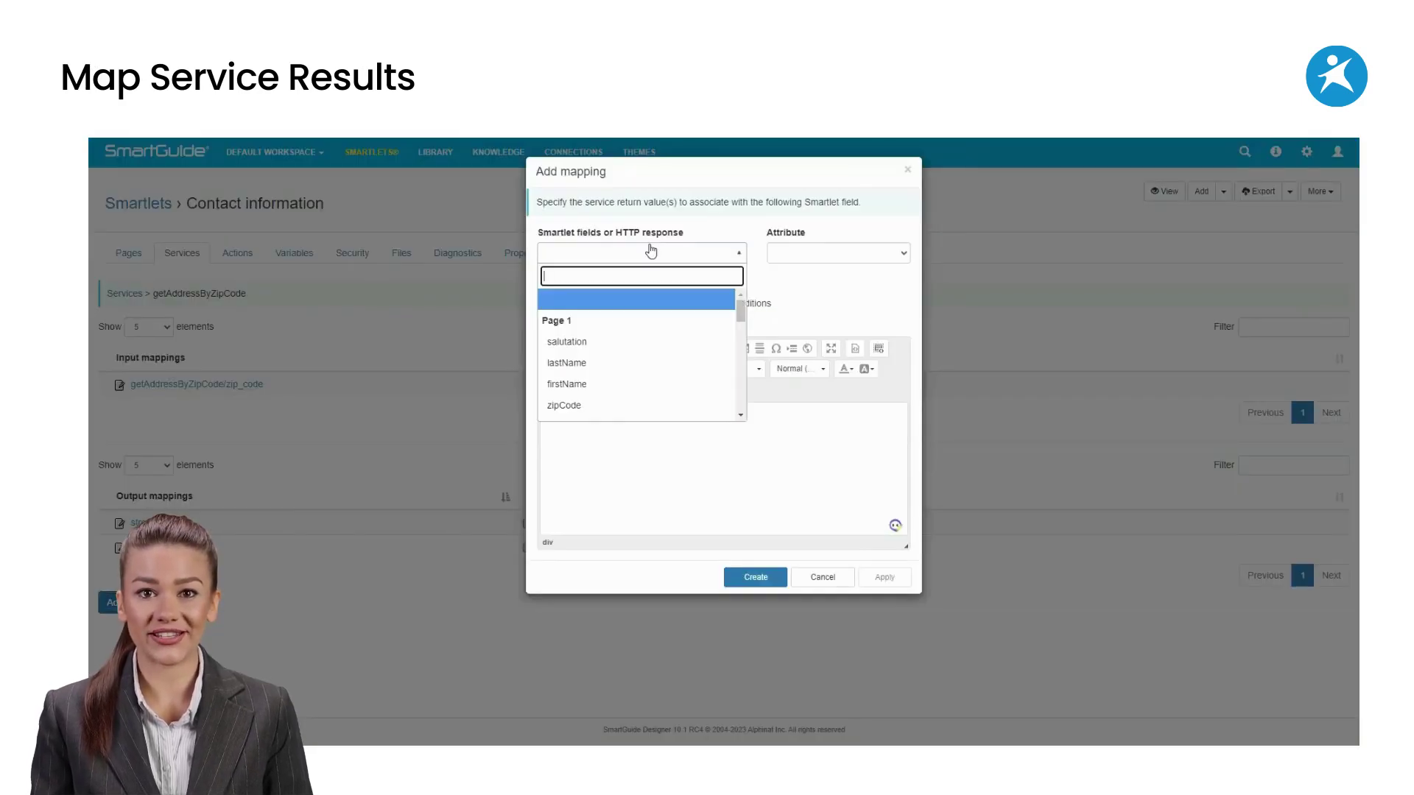
pyautogui.scroll(-2, 619, 361)
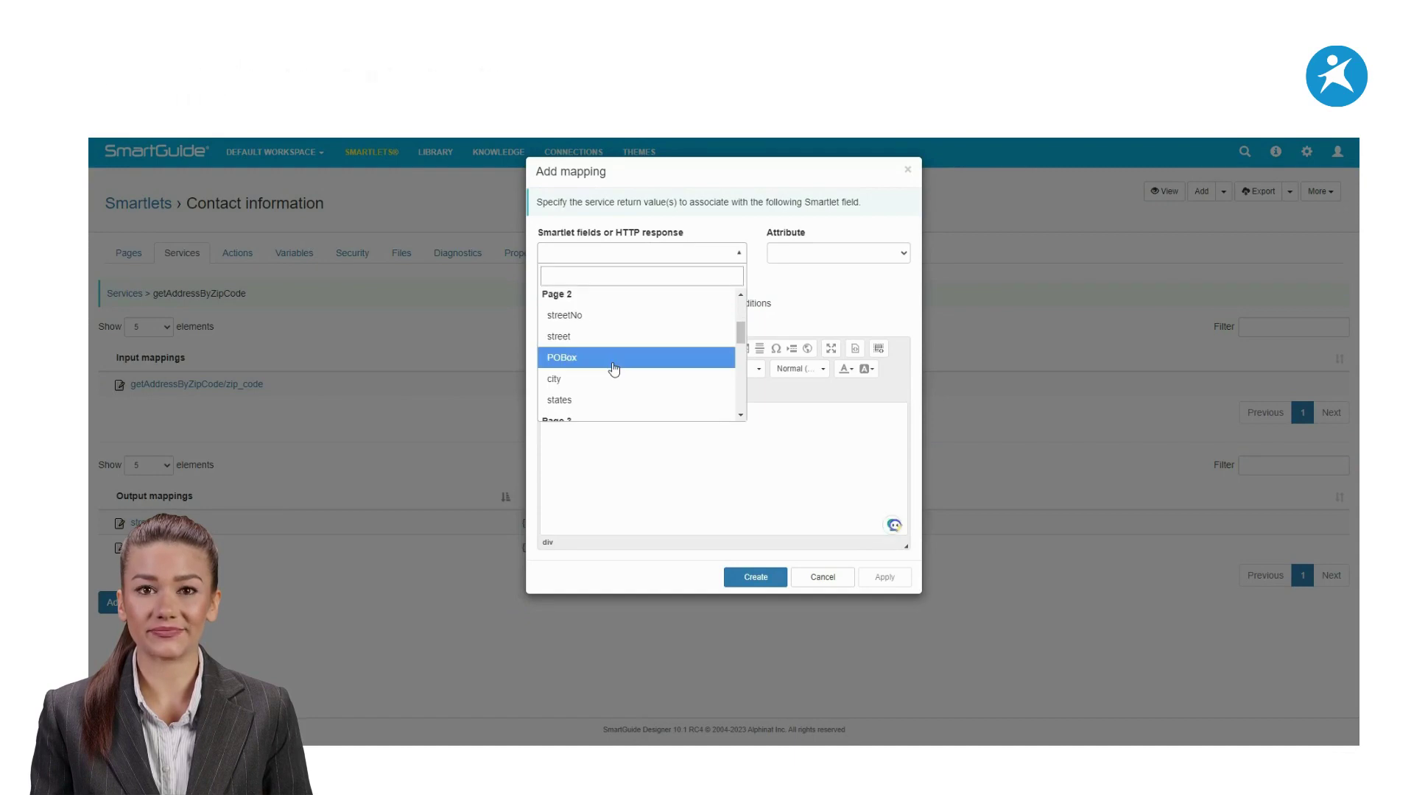
pyautogui.click(615, 379)
pyautogui.click(566, 391)
pyautogui.click(587, 327)
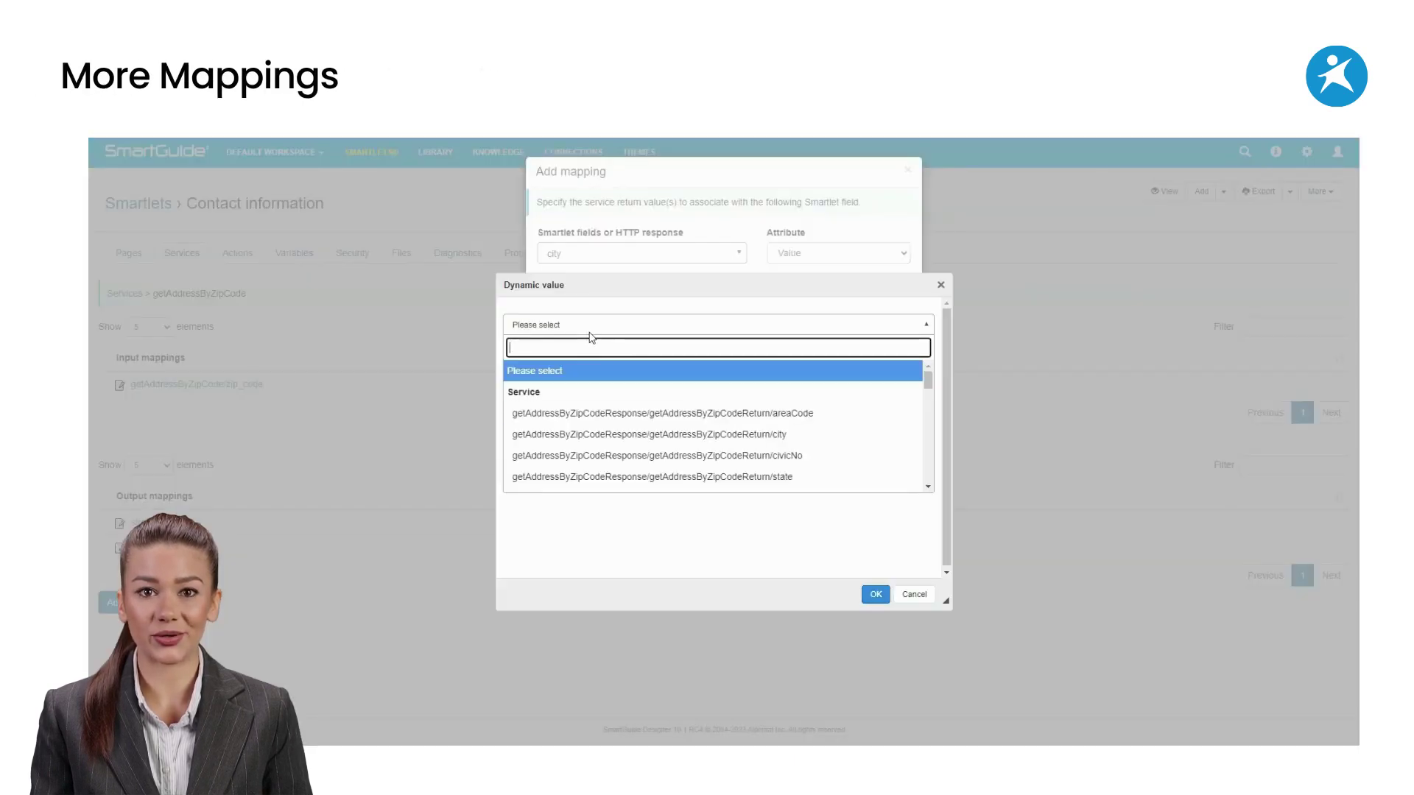
pyautogui.click(782, 436)
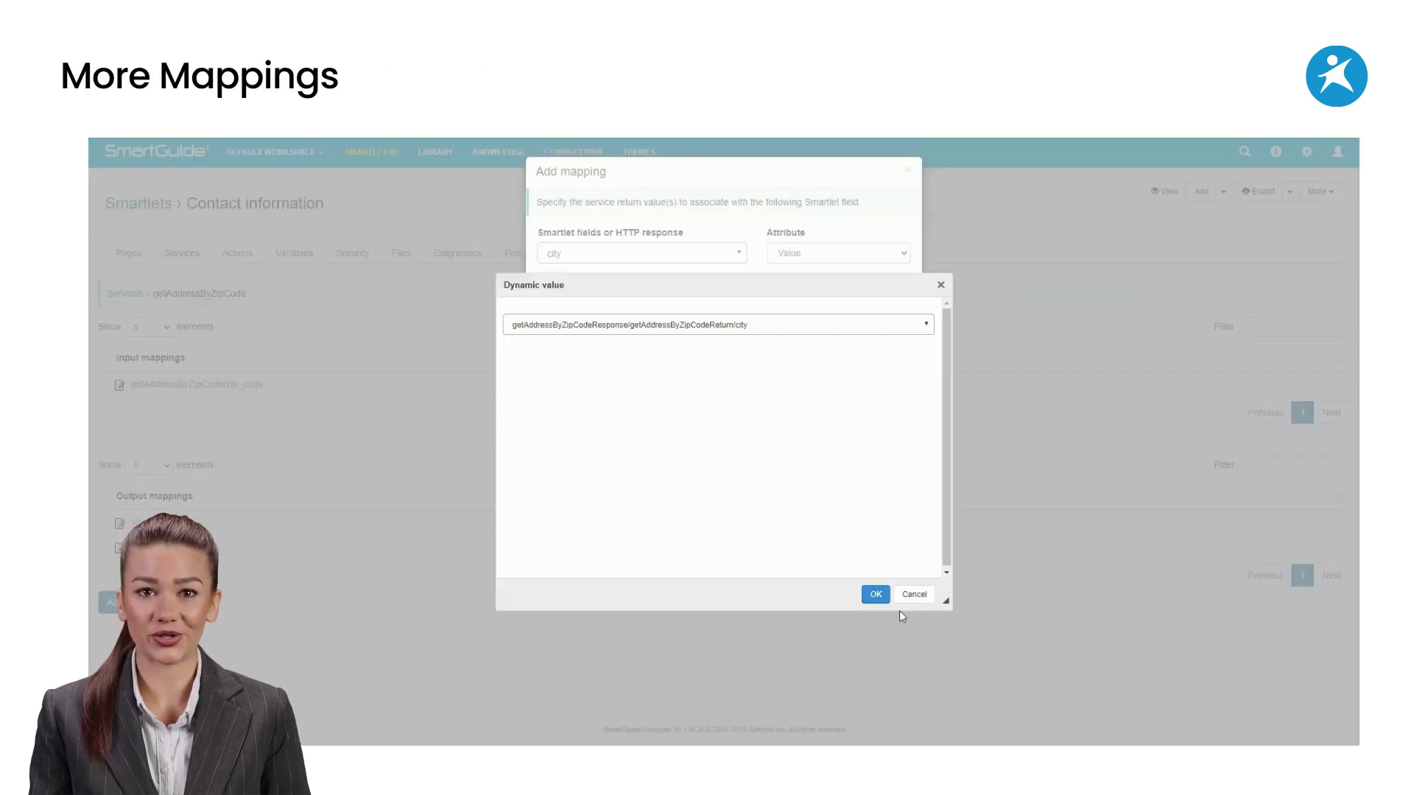
pyautogui.click(876, 594)
pyautogui.click(756, 577)
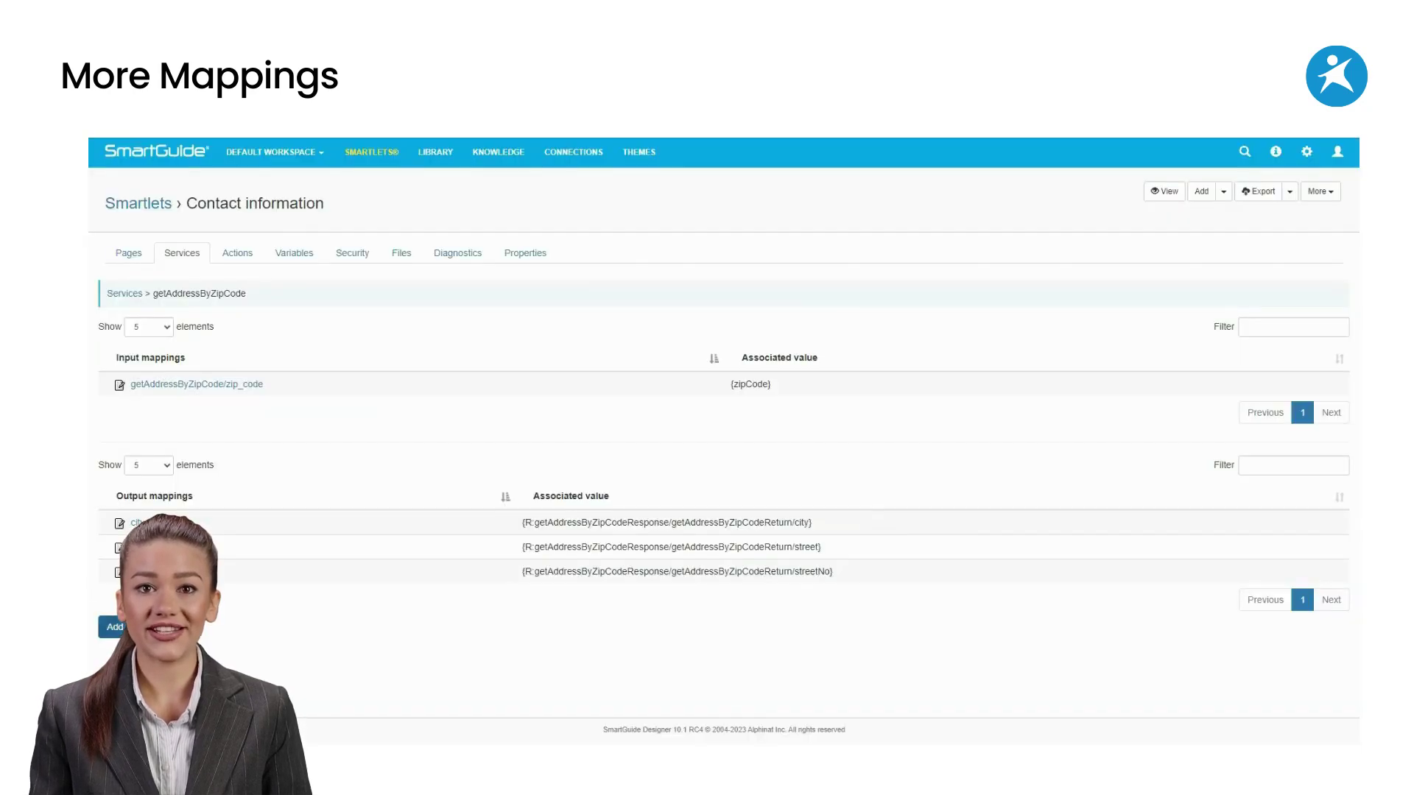
# Step: Add an output mapping that fills Page 2's states field with the service's getAddressByZipCodeReturn/state value
pyautogui.click(114, 627)
pyautogui.click(658, 253)
pyautogui.scroll(-5, 622, 368)
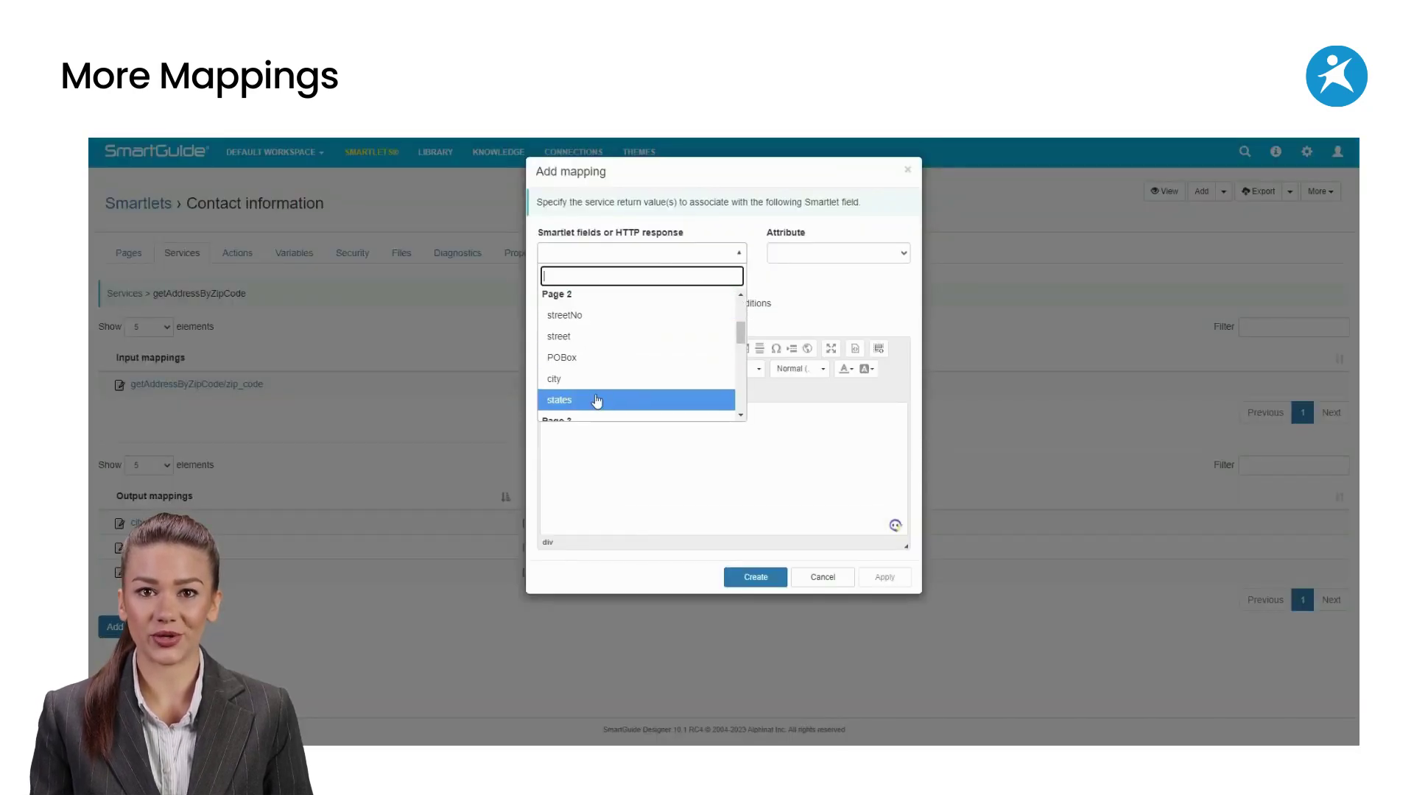
pyautogui.click(597, 400)
pyautogui.click(548, 399)
pyautogui.click(584, 325)
pyautogui.scroll(-1, 850, 401)
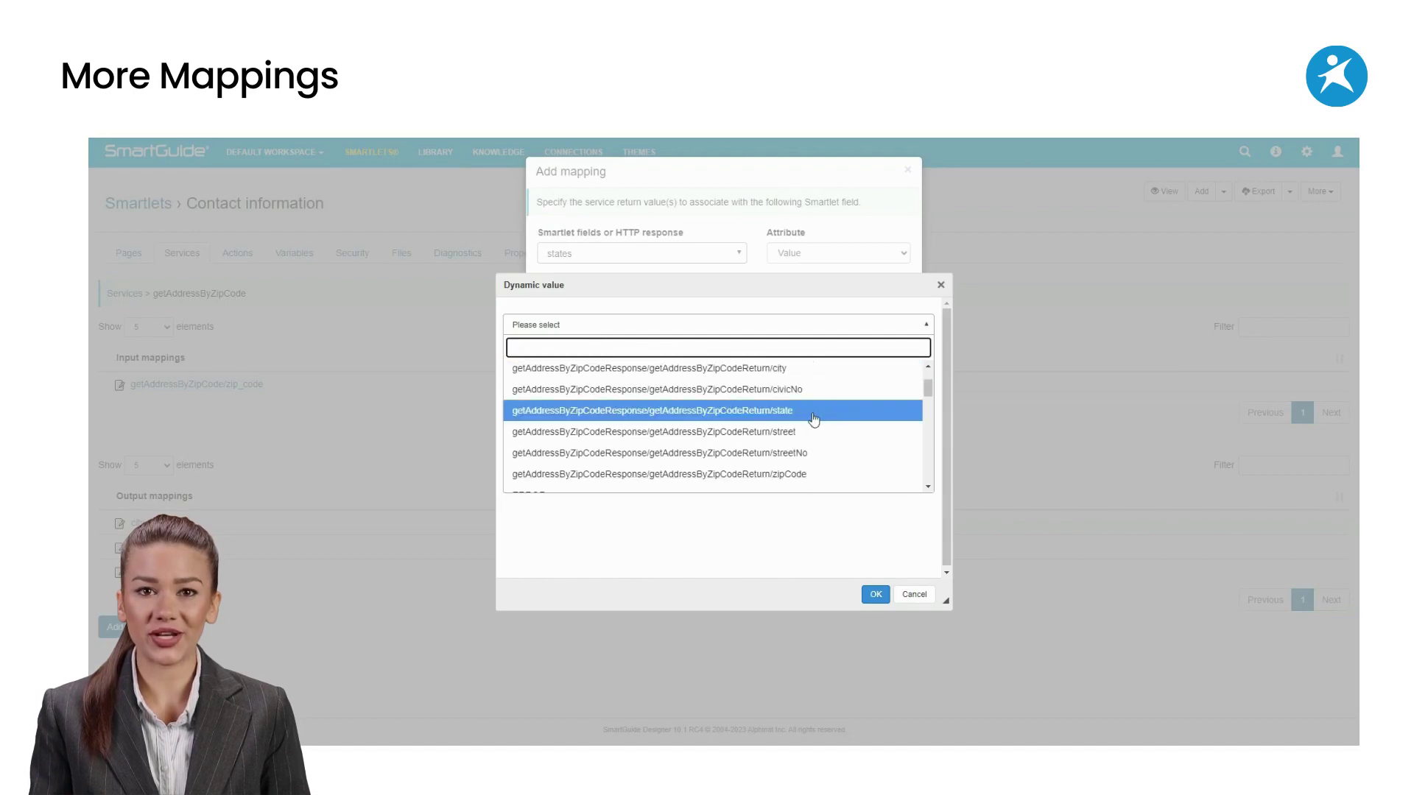
pyautogui.click(814, 418)
pyautogui.click(876, 594)
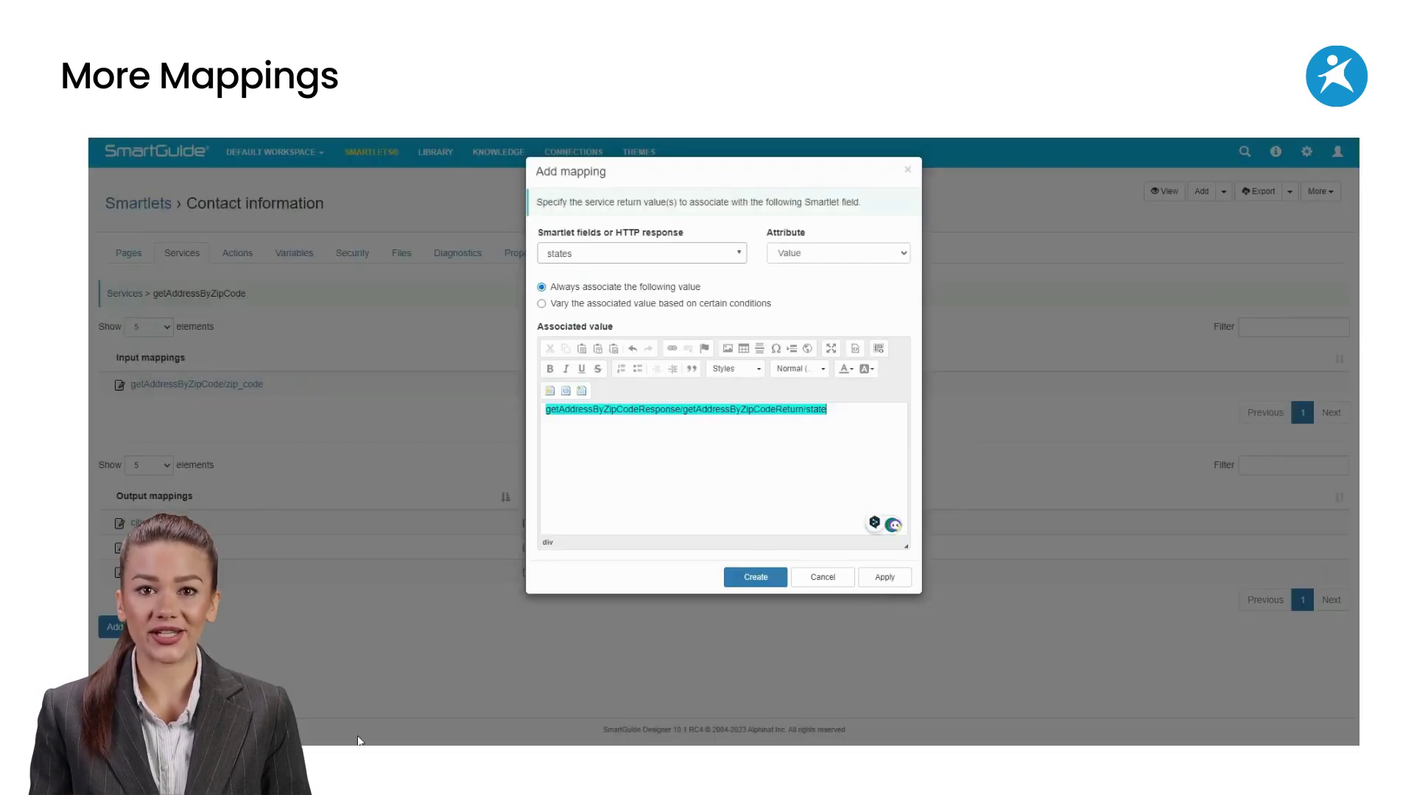
pyautogui.click(757, 579)
pyautogui.click(128, 252)
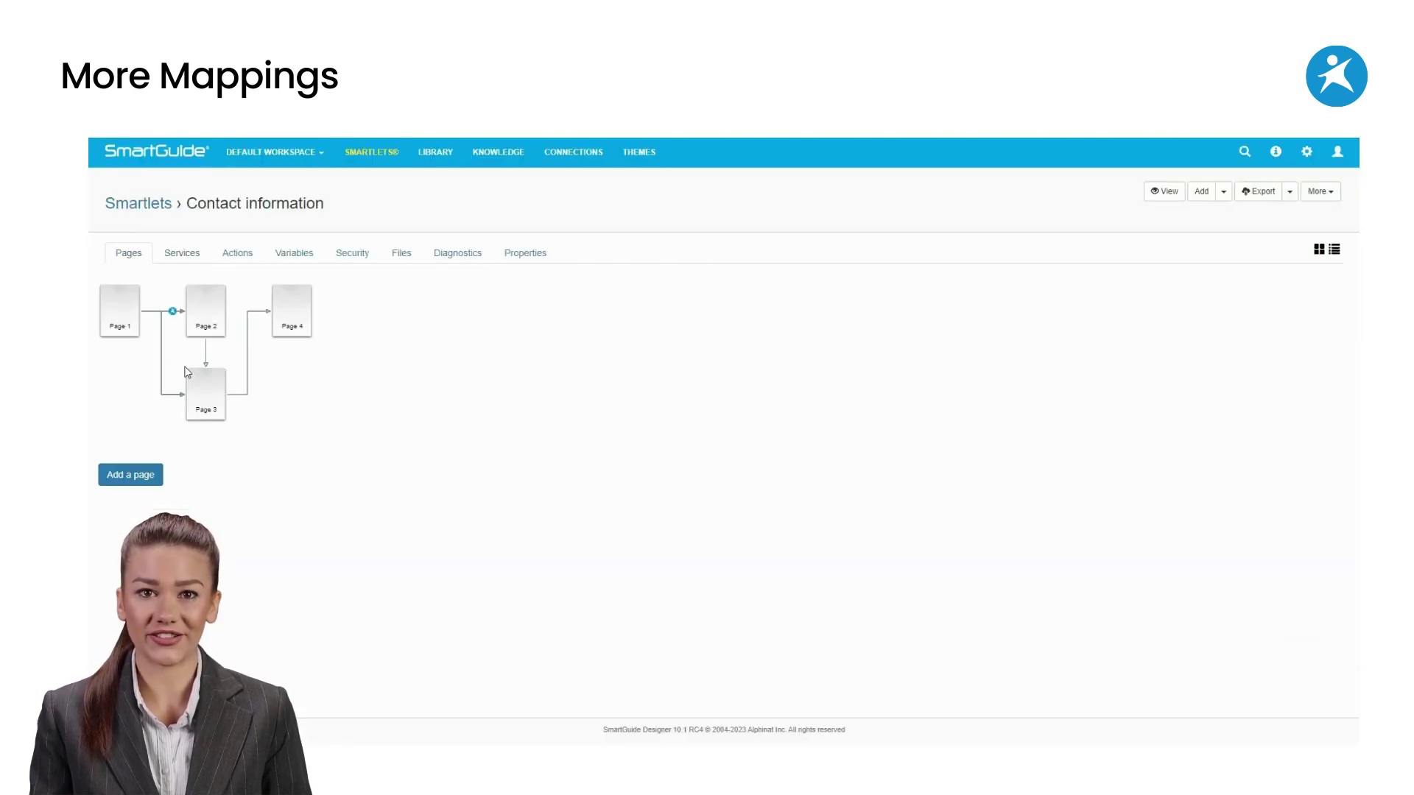
# Step: In the getAddressByZipCode service, create the output mapping from getAddressByZipCodeReturn/state to the Value attribute of Page 2's states field
pyautogui.click(200, 255)
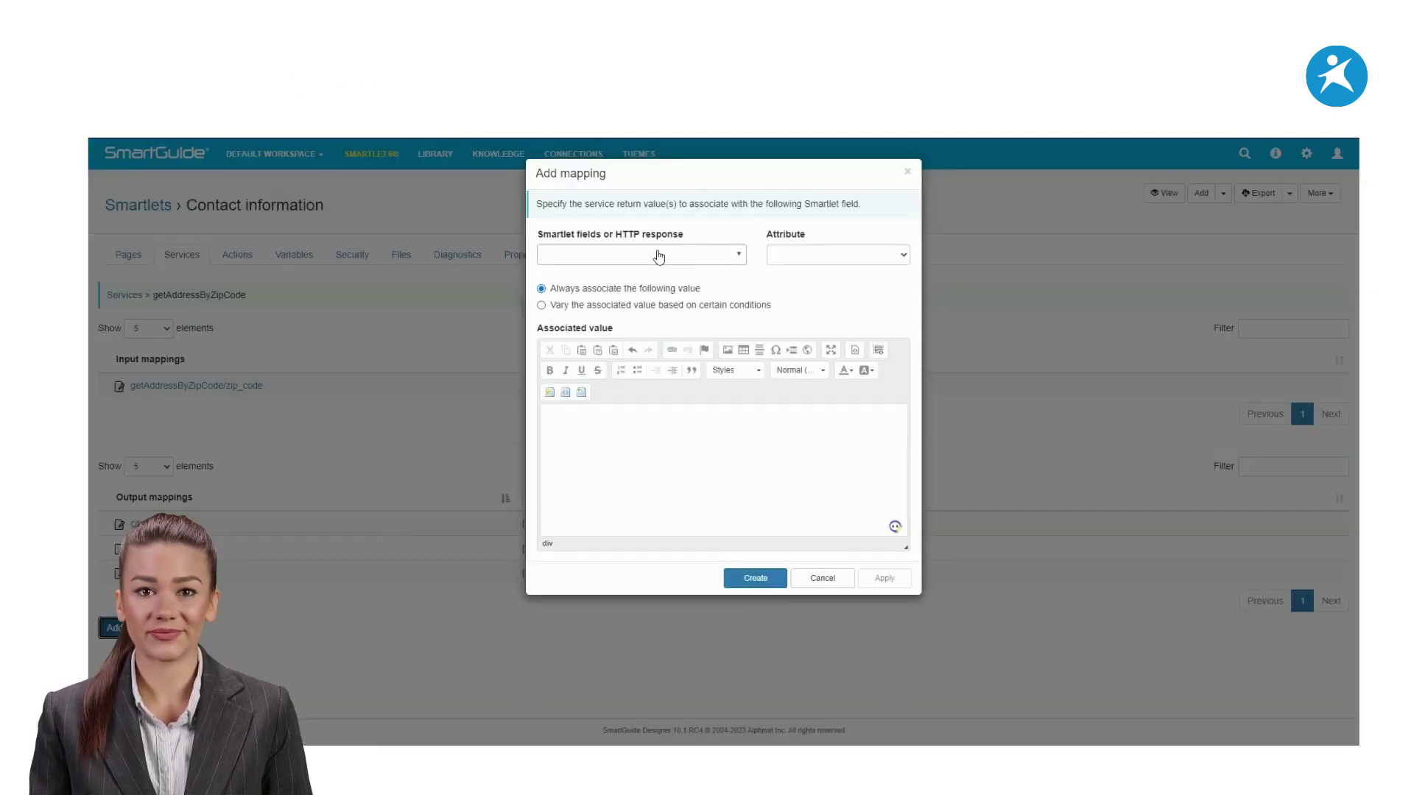
pyautogui.click(640, 255)
pyautogui.scroll(-1, 622, 372)
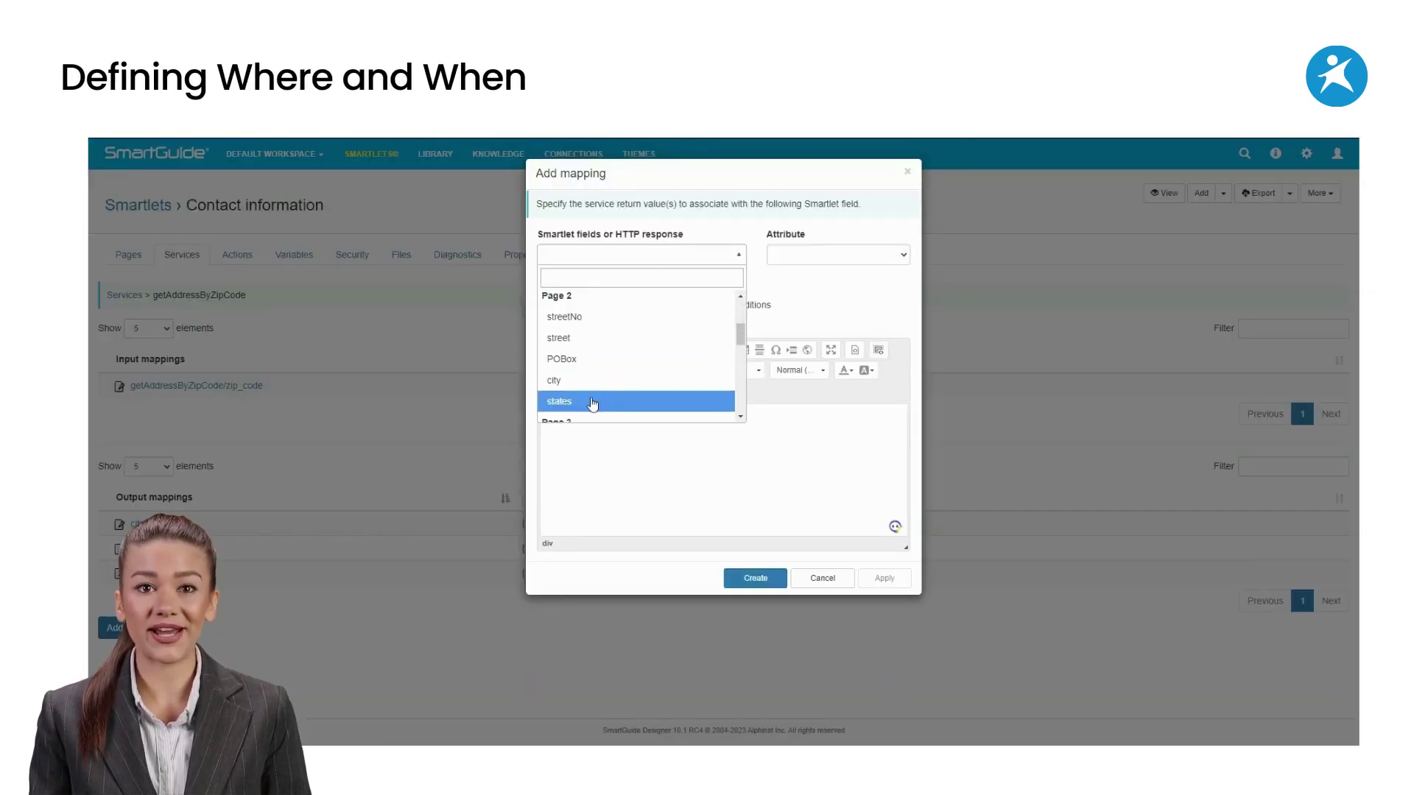
pyautogui.click(587, 401)
pyautogui.click(548, 389)
pyautogui.click(588, 329)
pyautogui.scroll(-2, 802, 412)
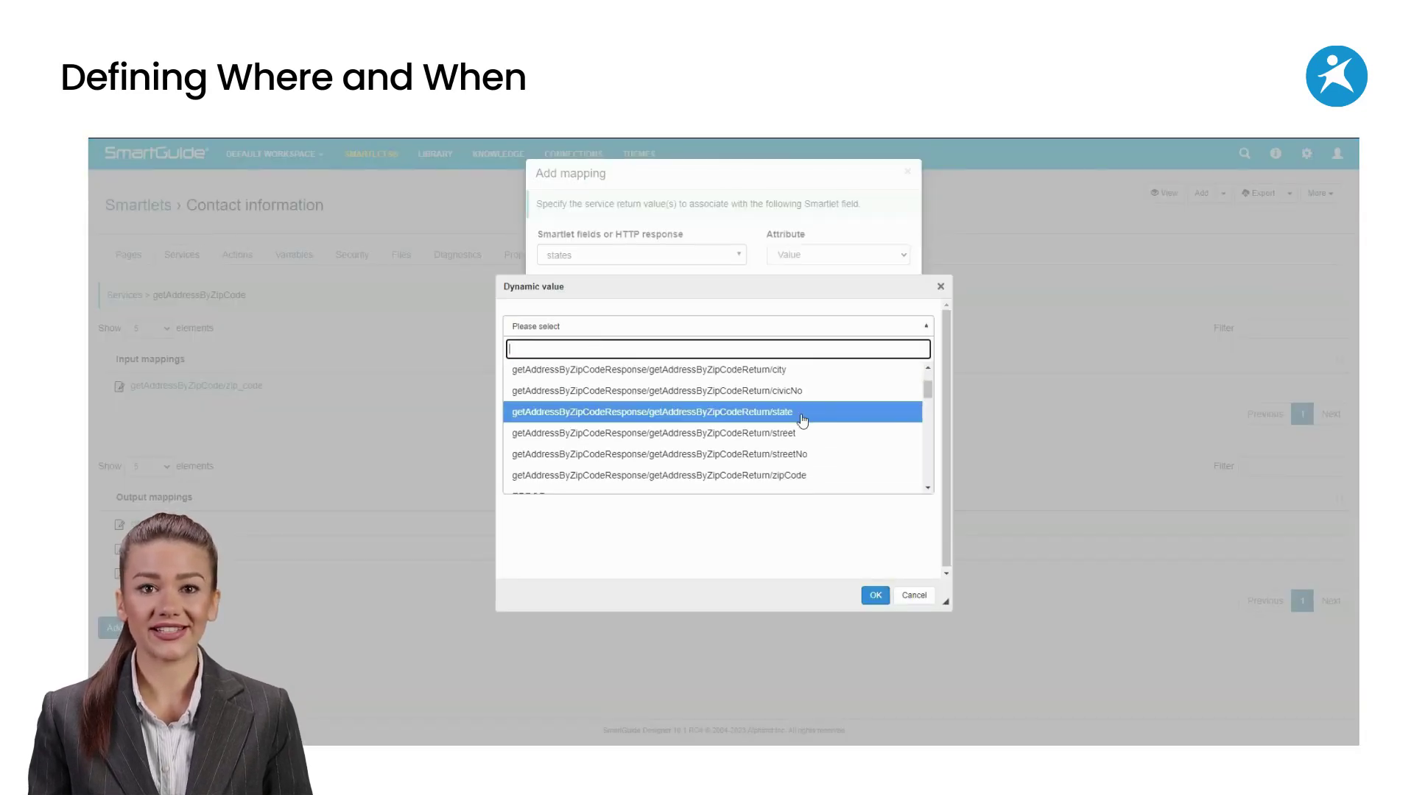
pyautogui.click(802, 417)
pyautogui.click(875, 596)
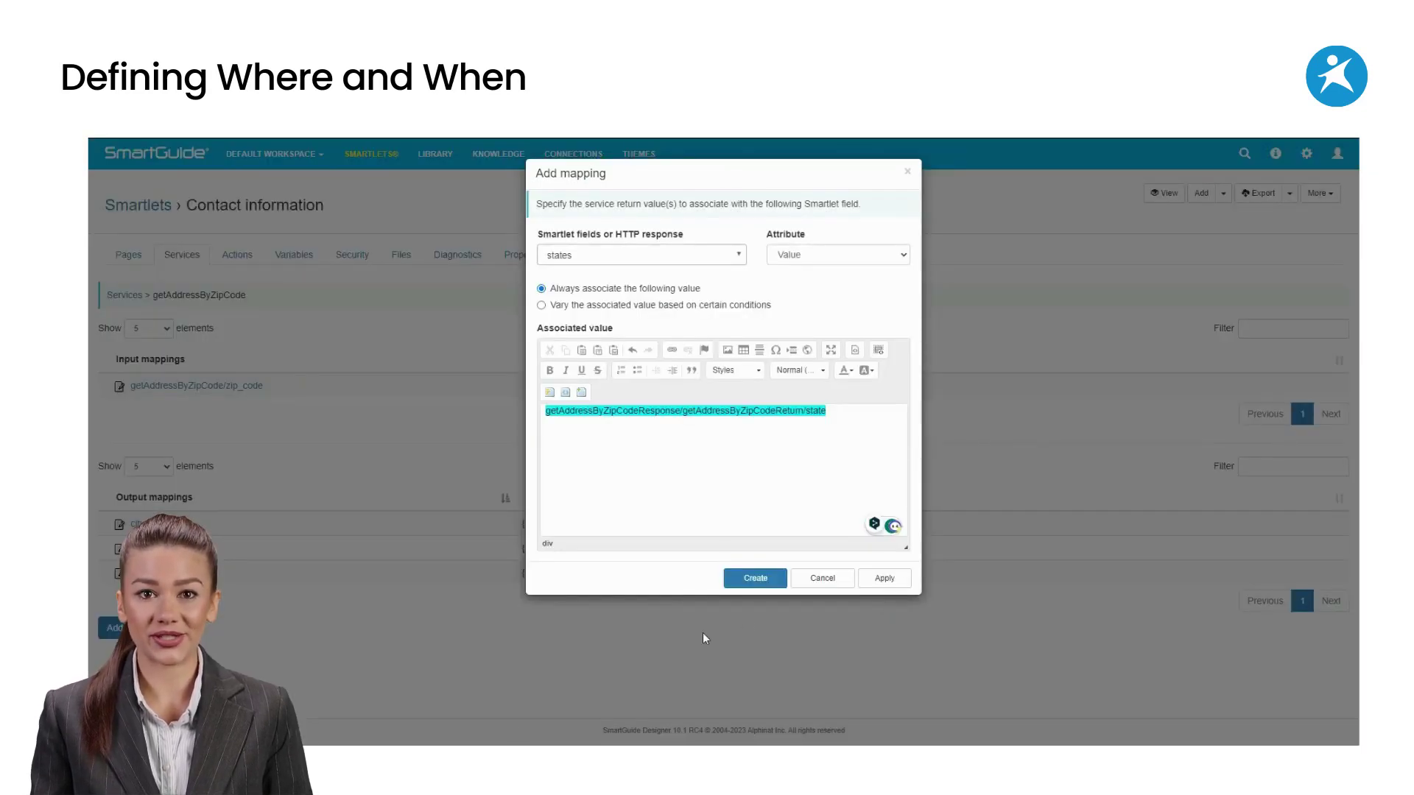
pyautogui.click(756, 579)
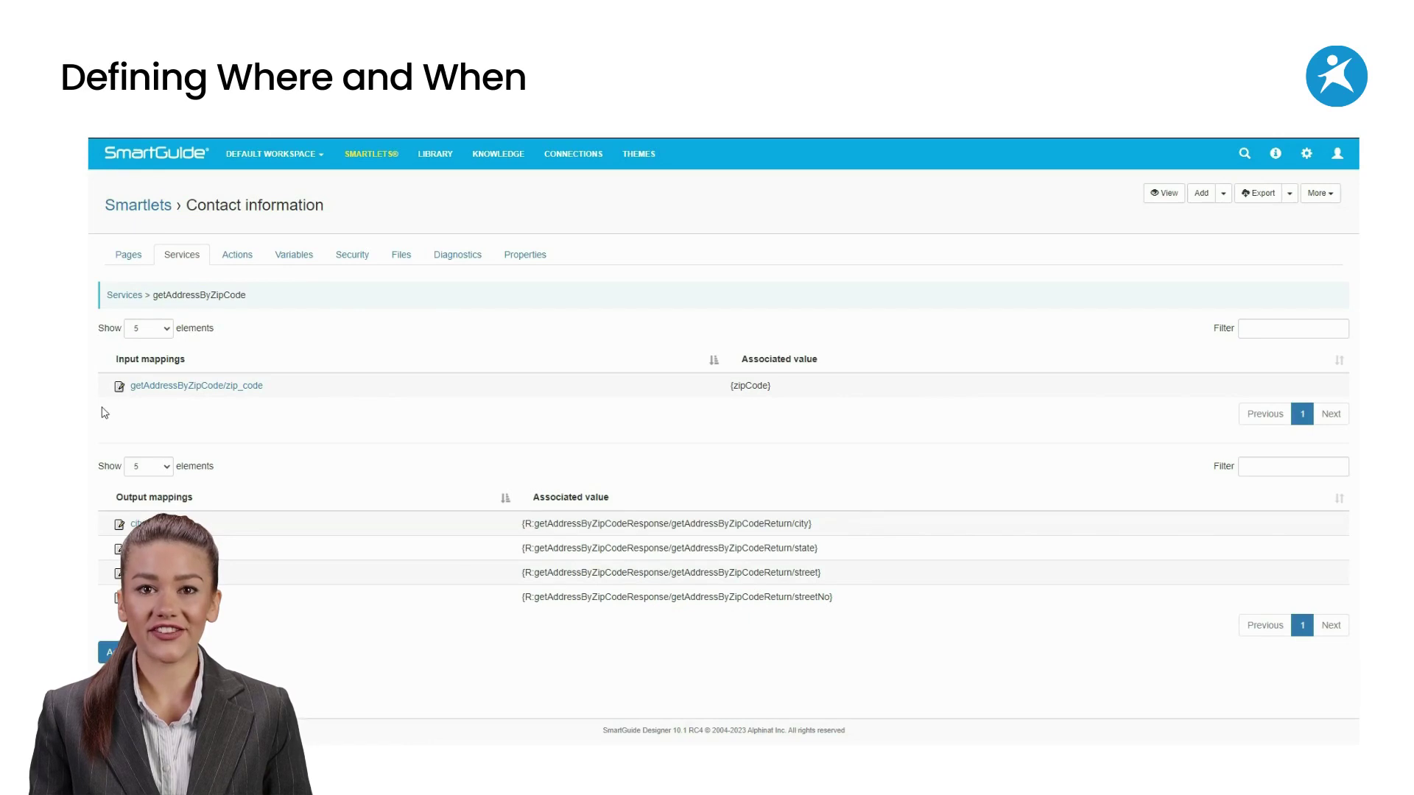
# Step: Enable actions on Page 1's conditional forward branching to Page 2 and add an action to it
pyautogui.click(116, 255)
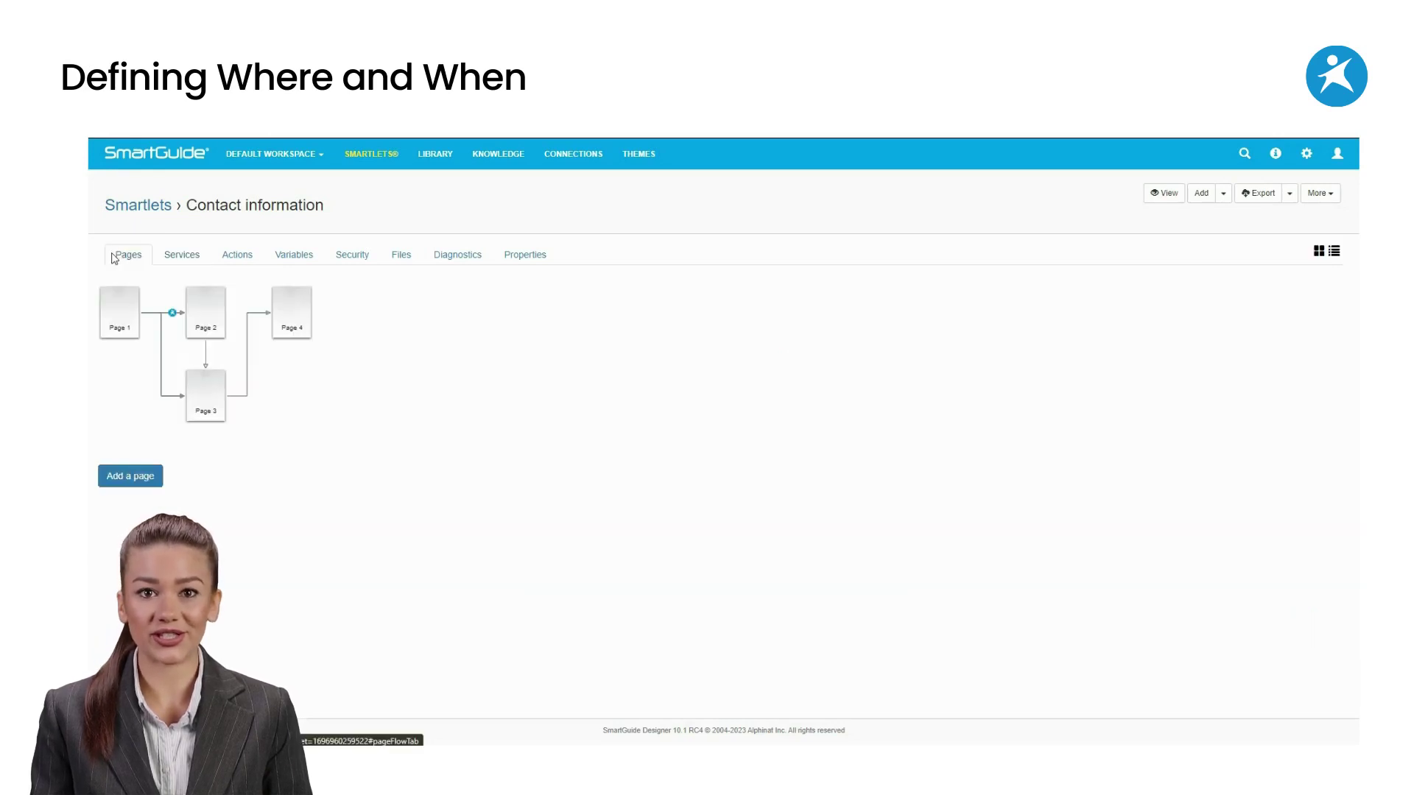
pyautogui.click(116, 327)
pyautogui.click(133, 356)
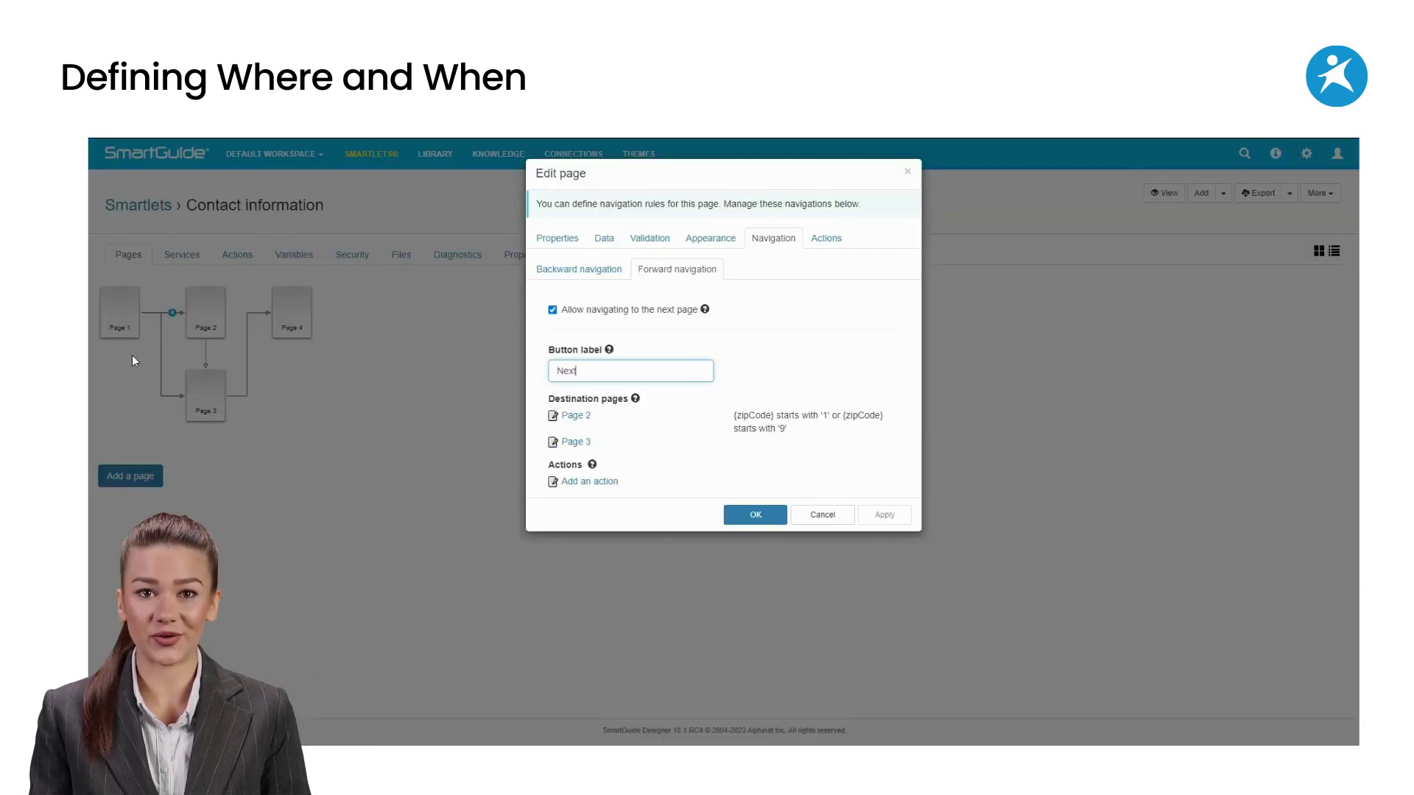
pyautogui.click(553, 417)
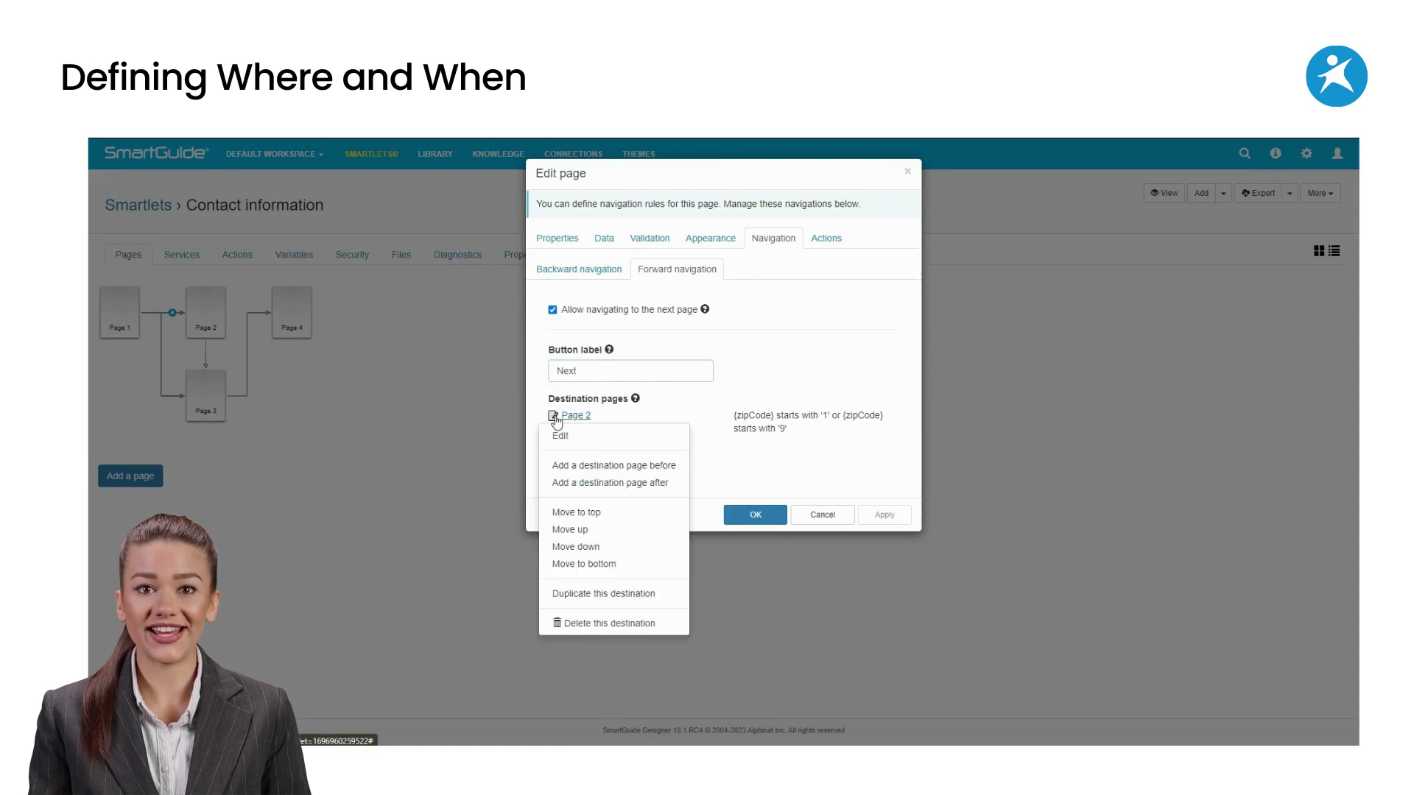
pyautogui.click(562, 436)
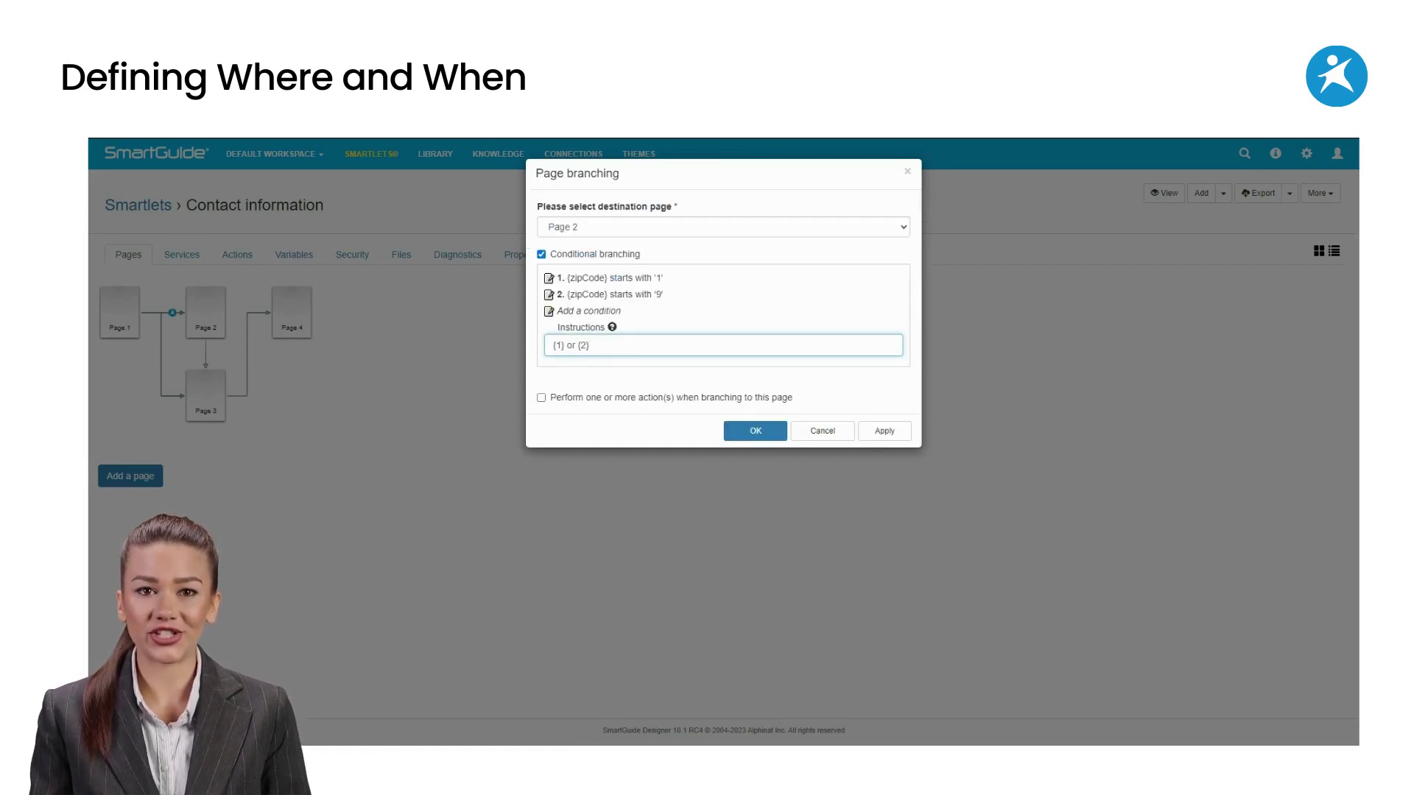
pyautogui.click(542, 398)
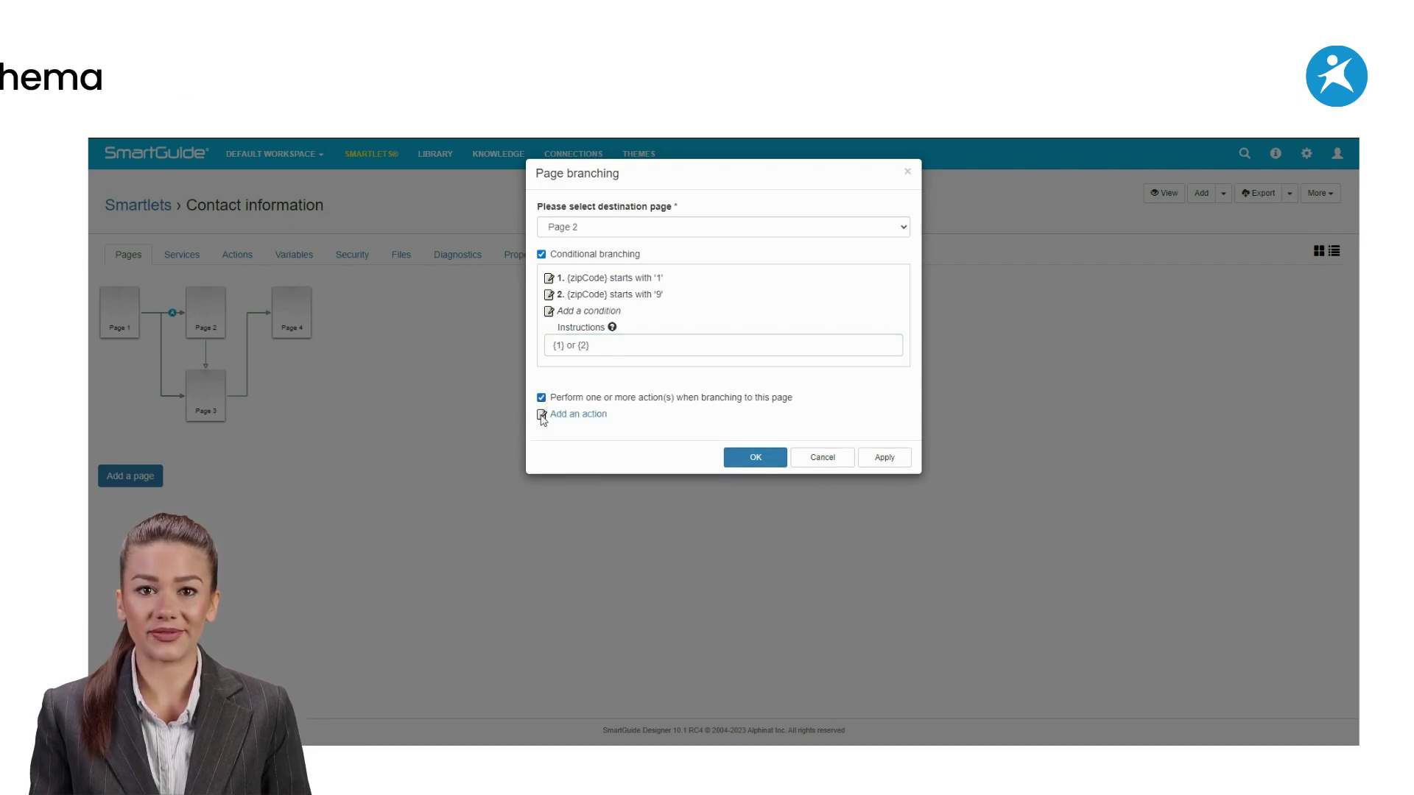
pyautogui.click(543, 415)
pyautogui.click(574, 291)
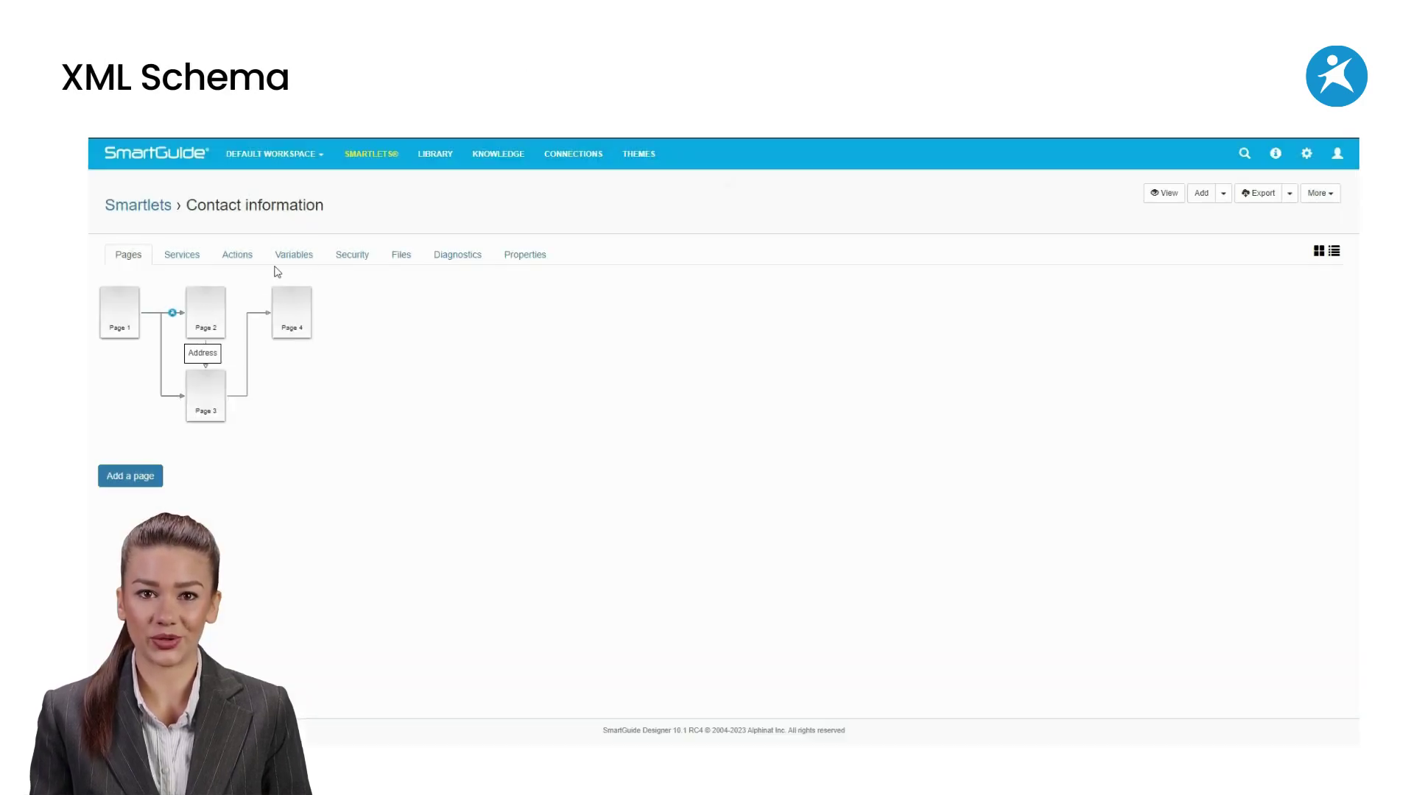
# Step: Upload the coords_en.xsd schema file to the Contact information smartlet with its fields auto-mapped
pyautogui.click(401, 255)
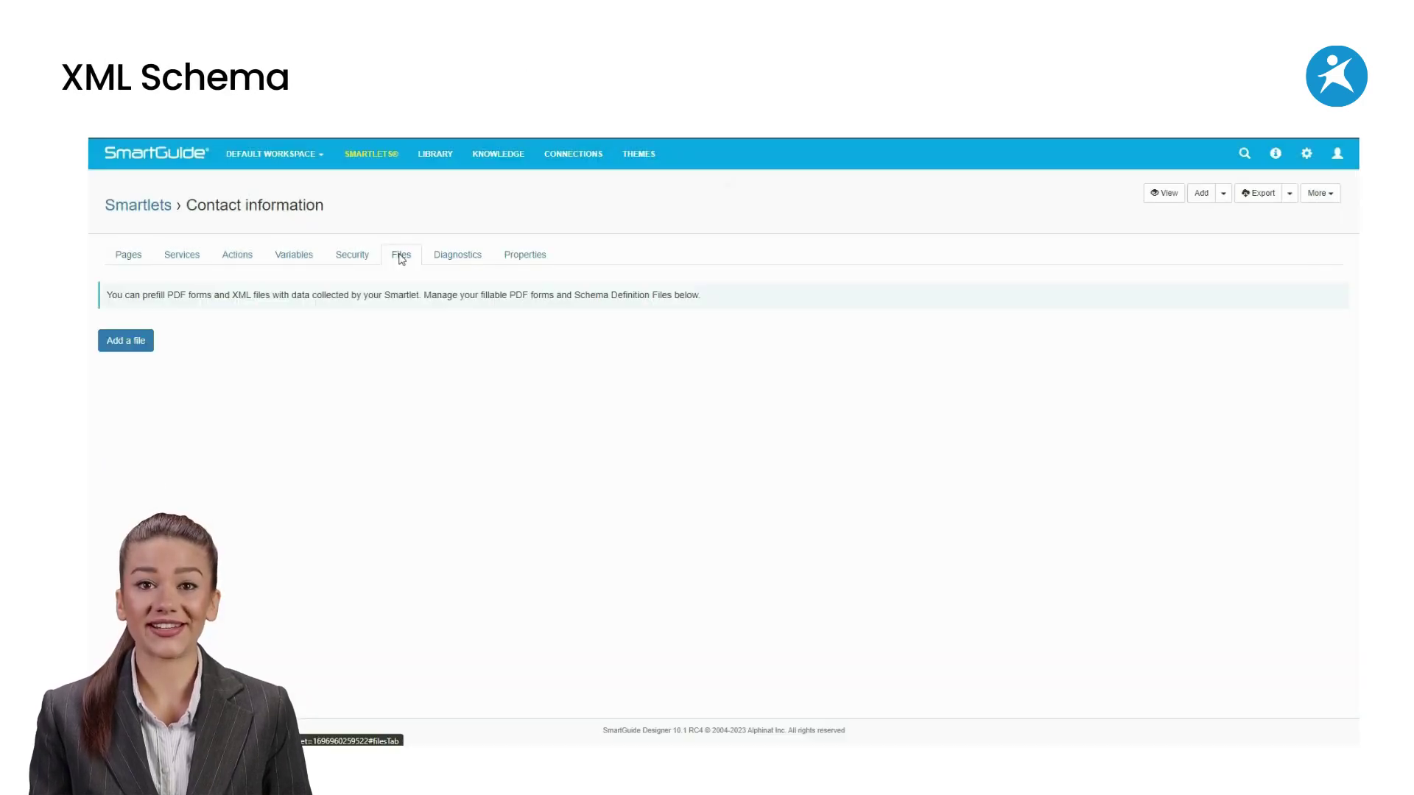
pyautogui.click(131, 341)
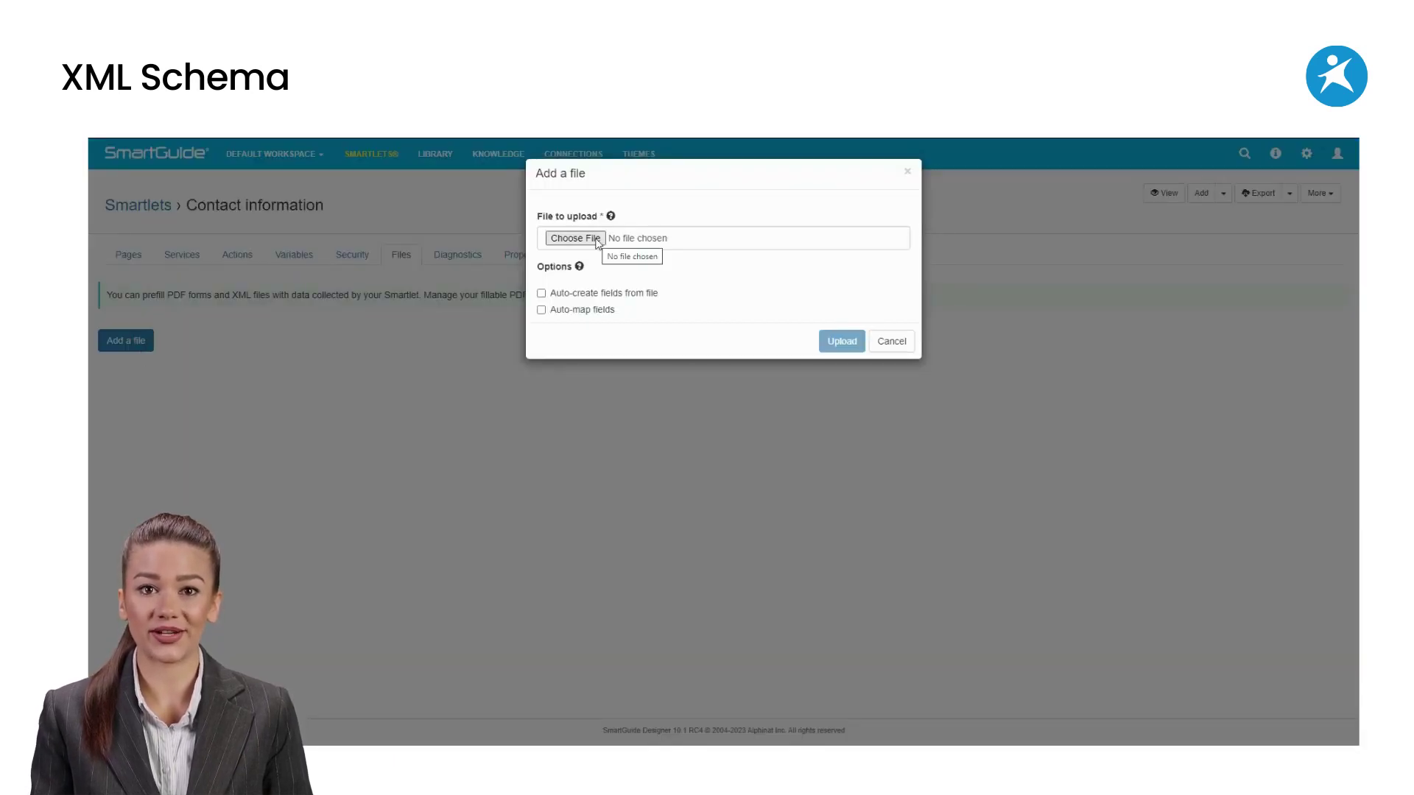
pyautogui.click(598, 239)
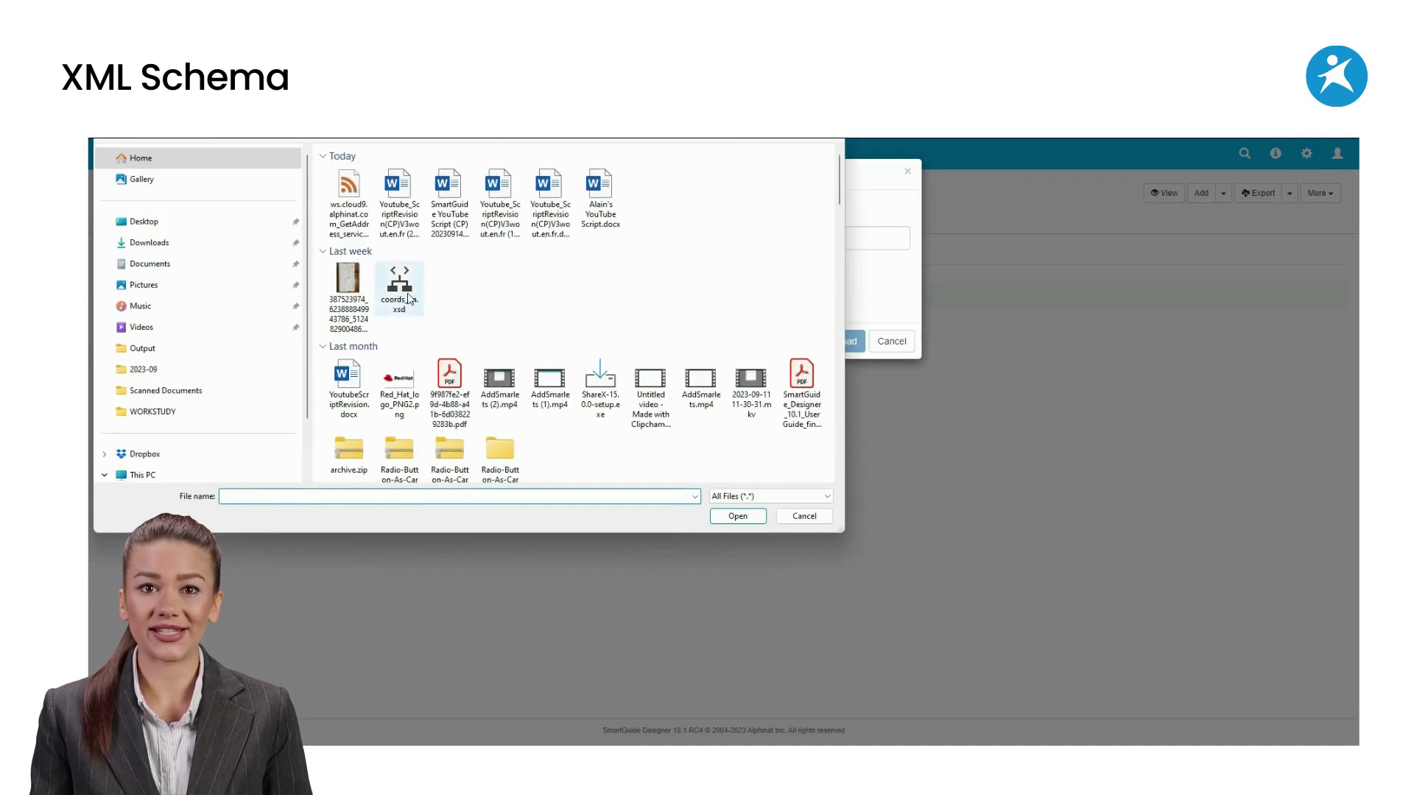
pyautogui.doubleClick(408, 293)
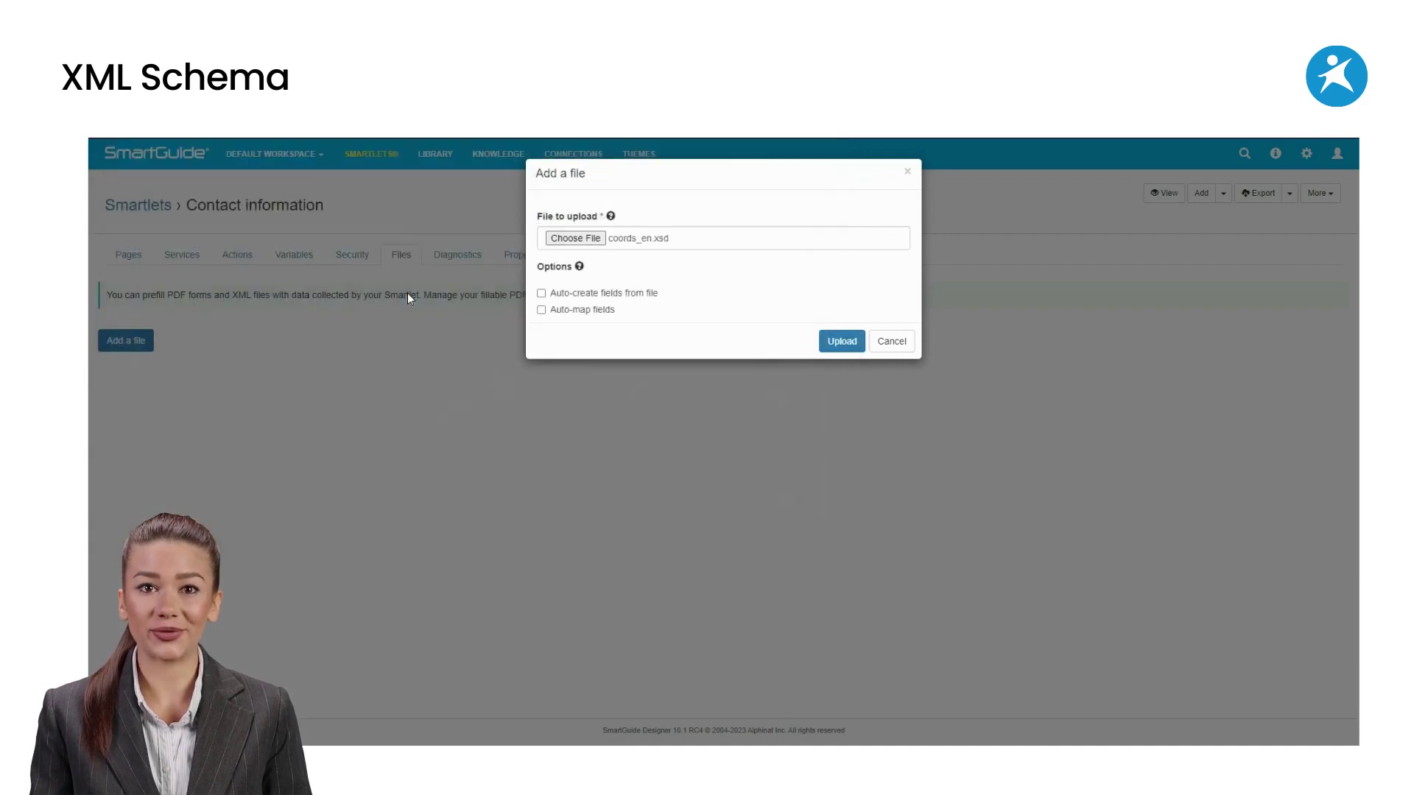
pyautogui.click(575, 315)
pyautogui.click(839, 344)
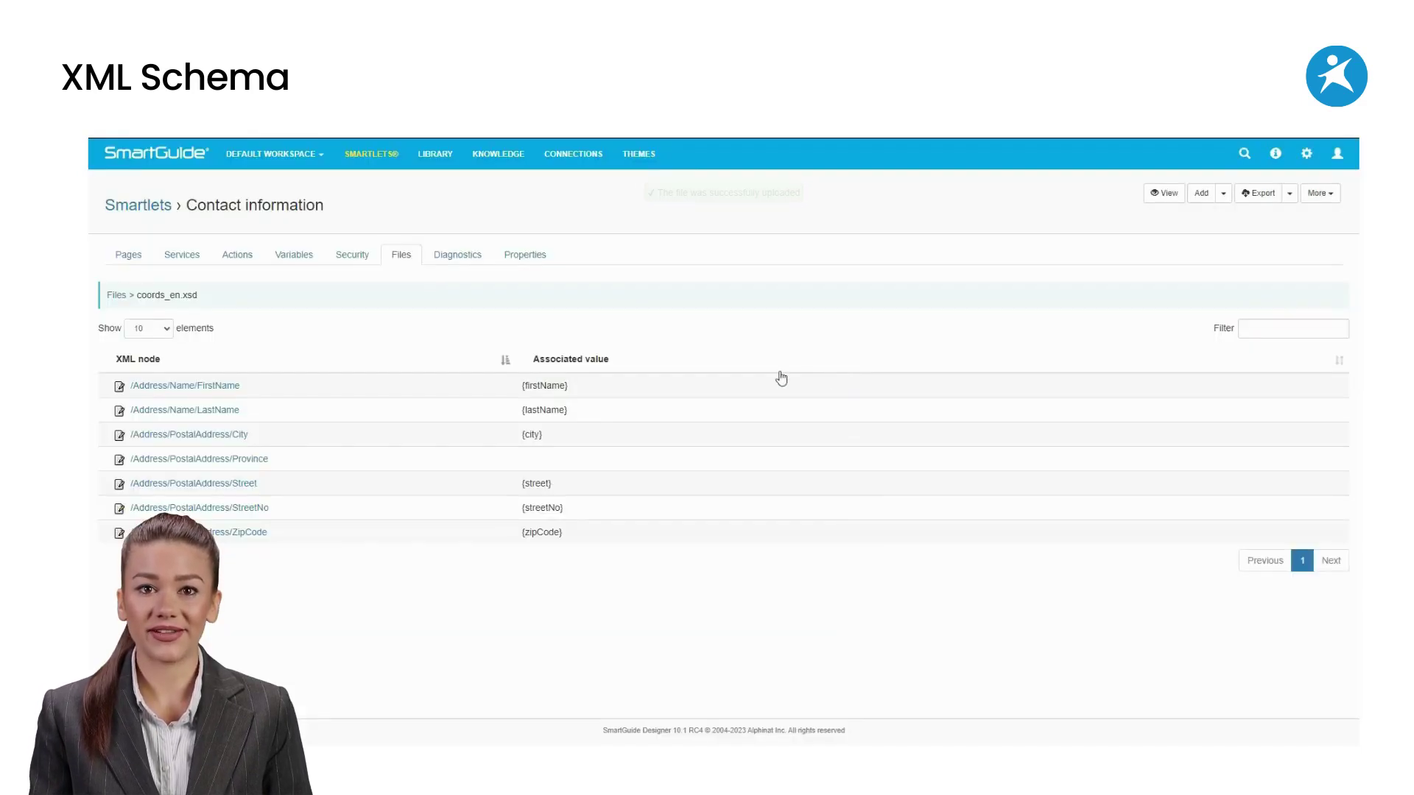
# Step: Upload the coords.pdf form to the Contact information smartlet with its fields auto-mapped
pyautogui.click(116, 295)
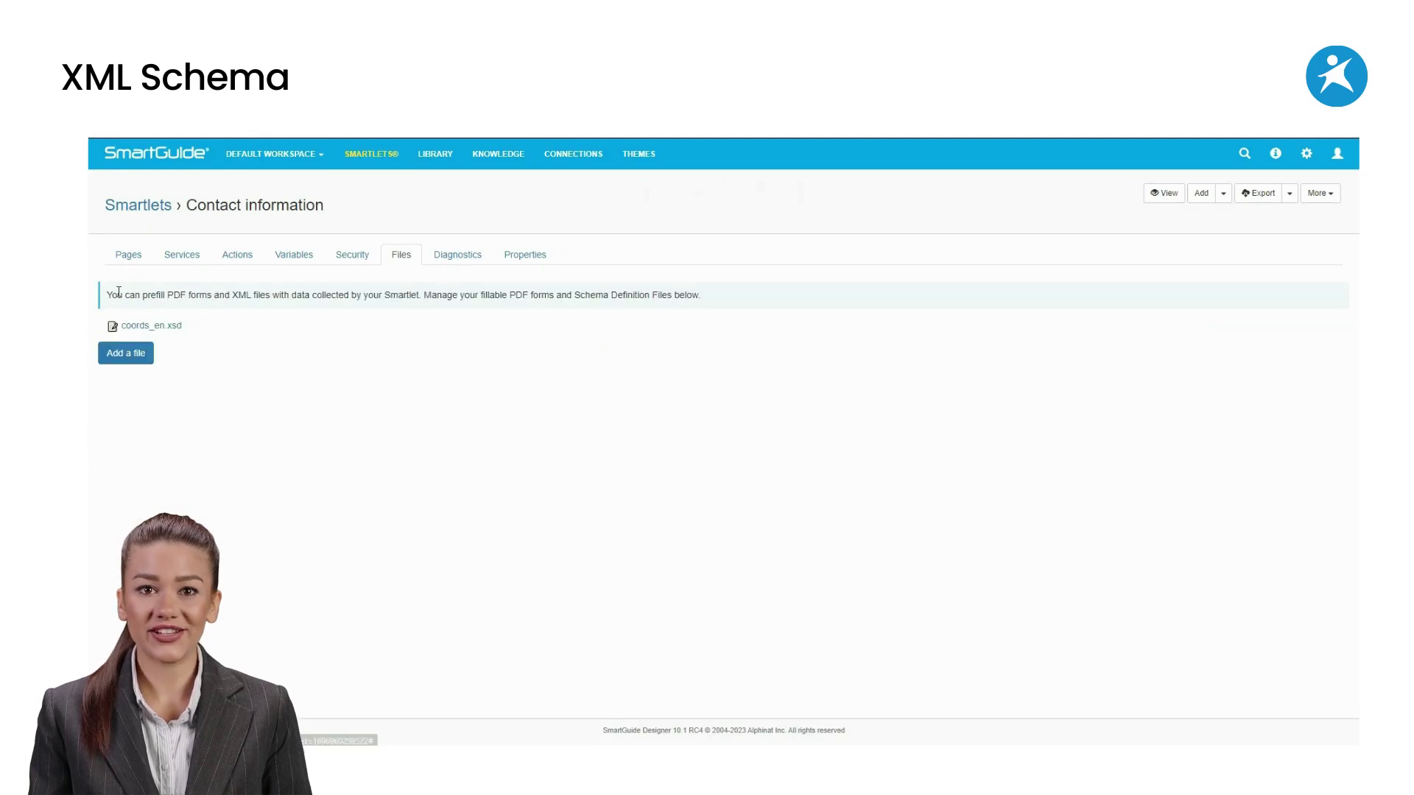
pyautogui.click(122, 355)
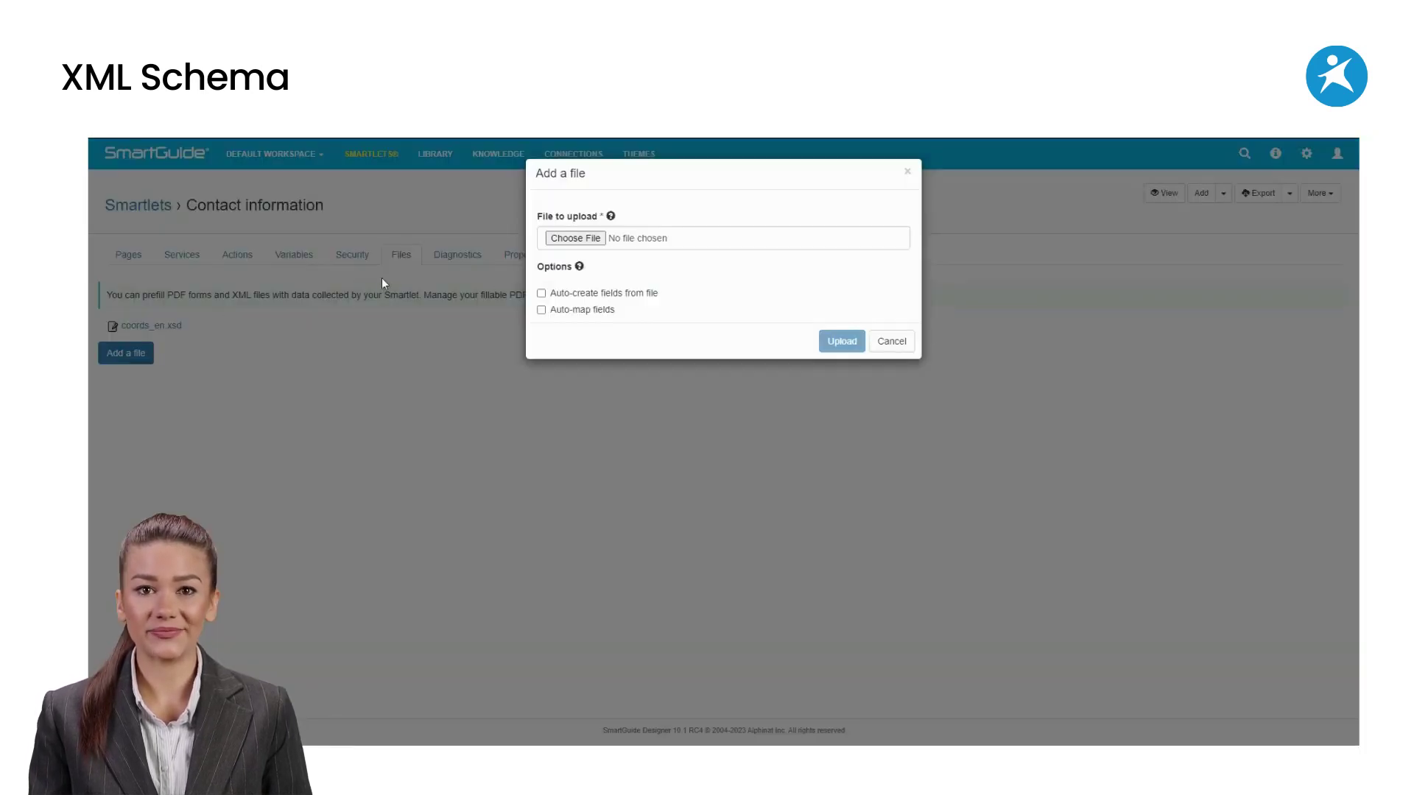
pyautogui.click(573, 239)
pyautogui.write('c')
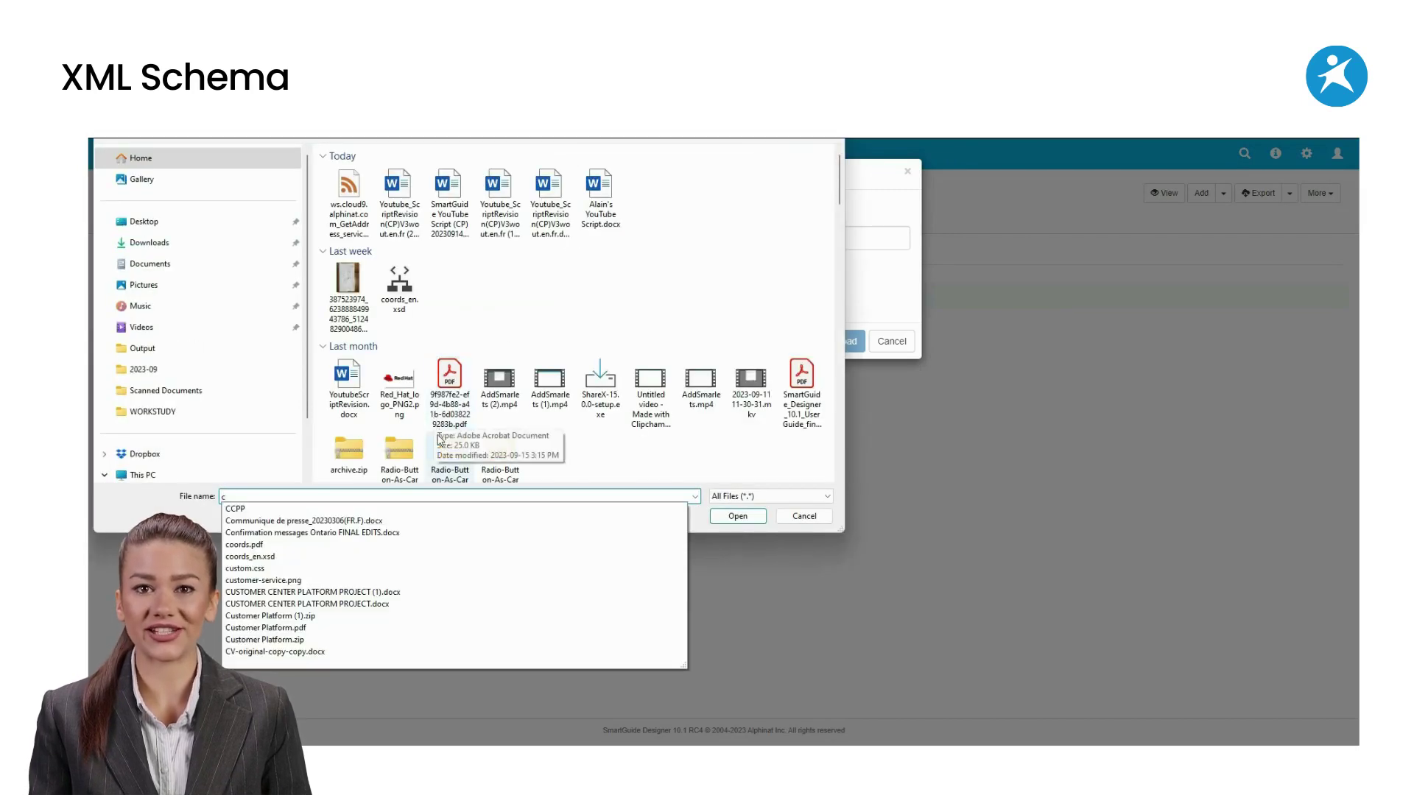
pyautogui.write('oo')
pyautogui.click(327, 509)
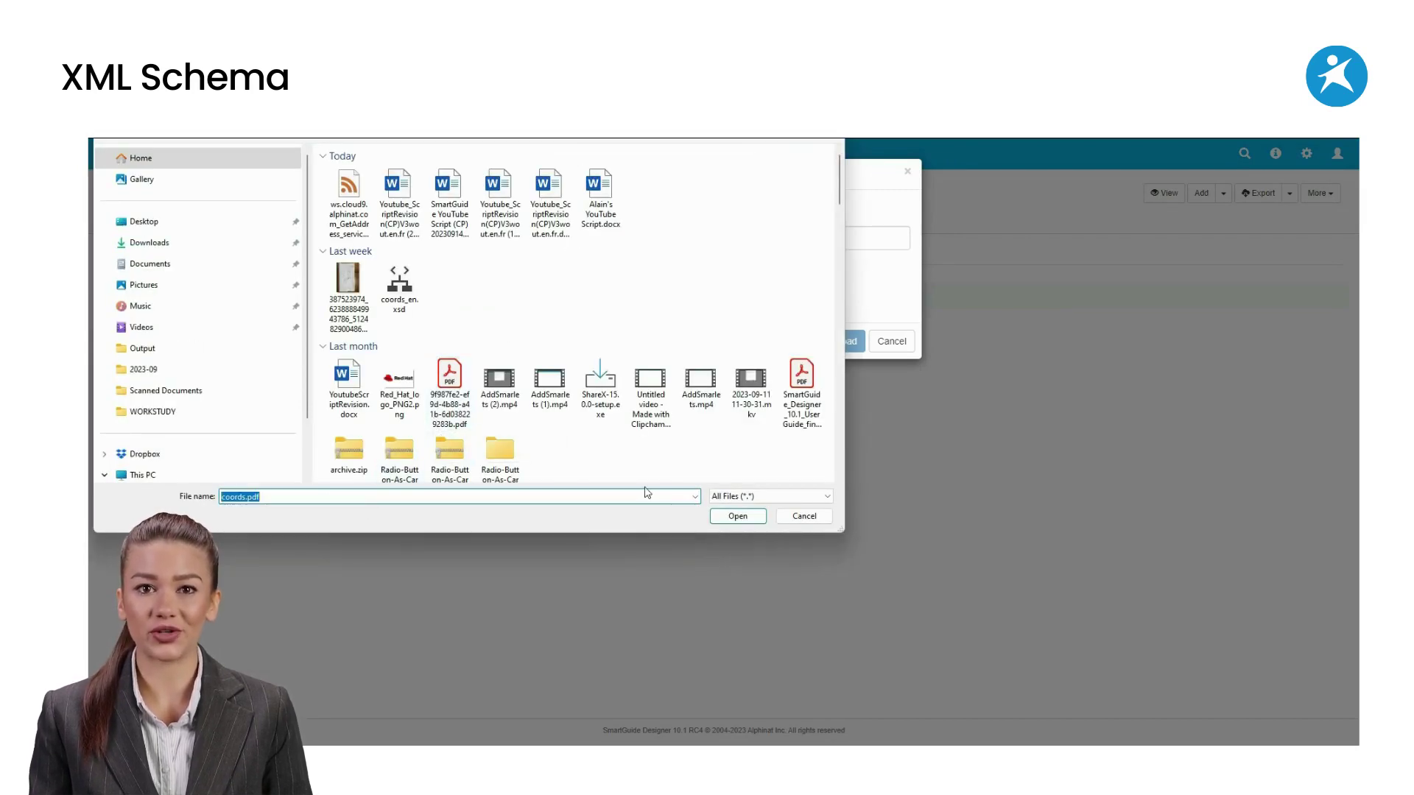
pyautogui.click(751, 517)
pyautogui.click(598, 311)
pyautogui.click(836, 357)
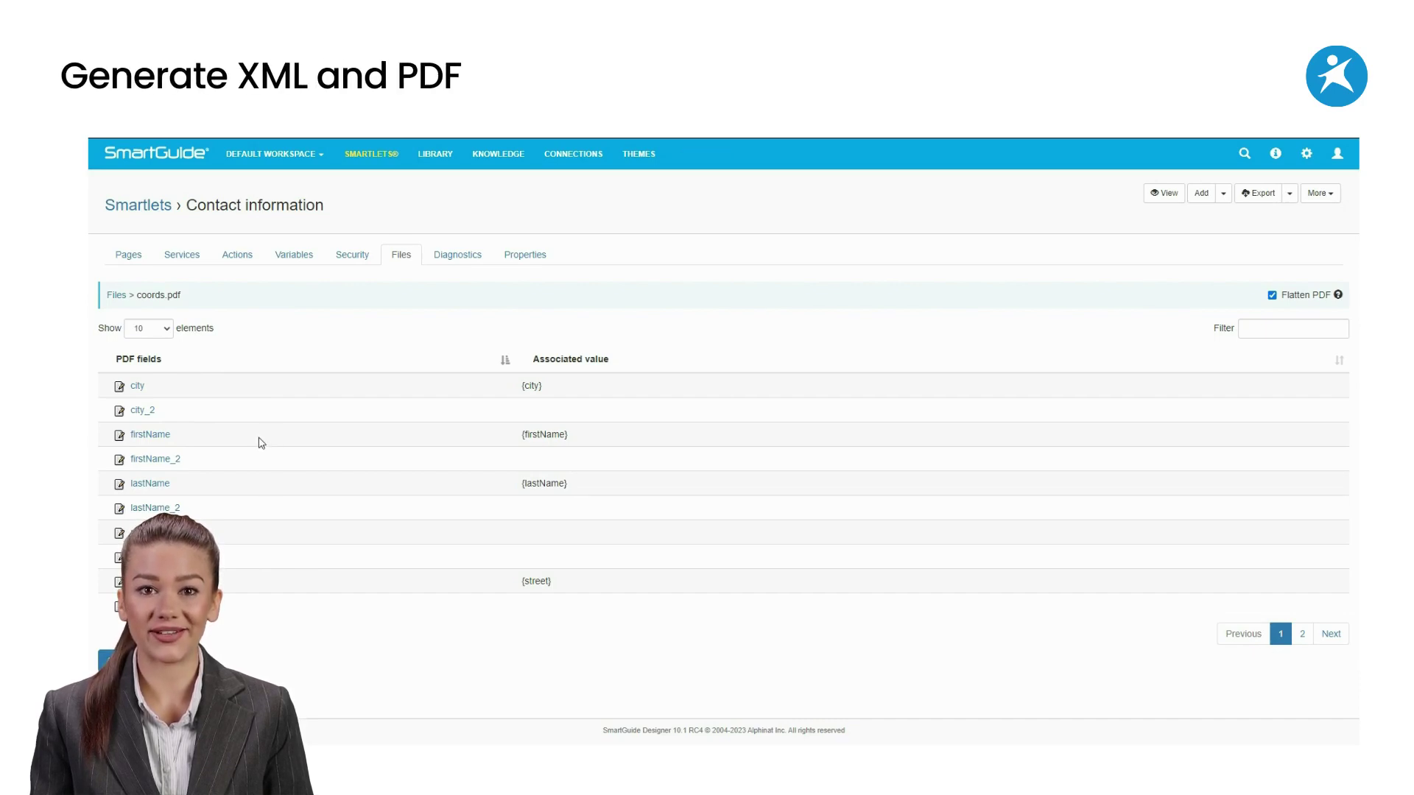
# Step: Open Page 4 of the Contact information smartlet for editing
pyautogui.click(130, 255)
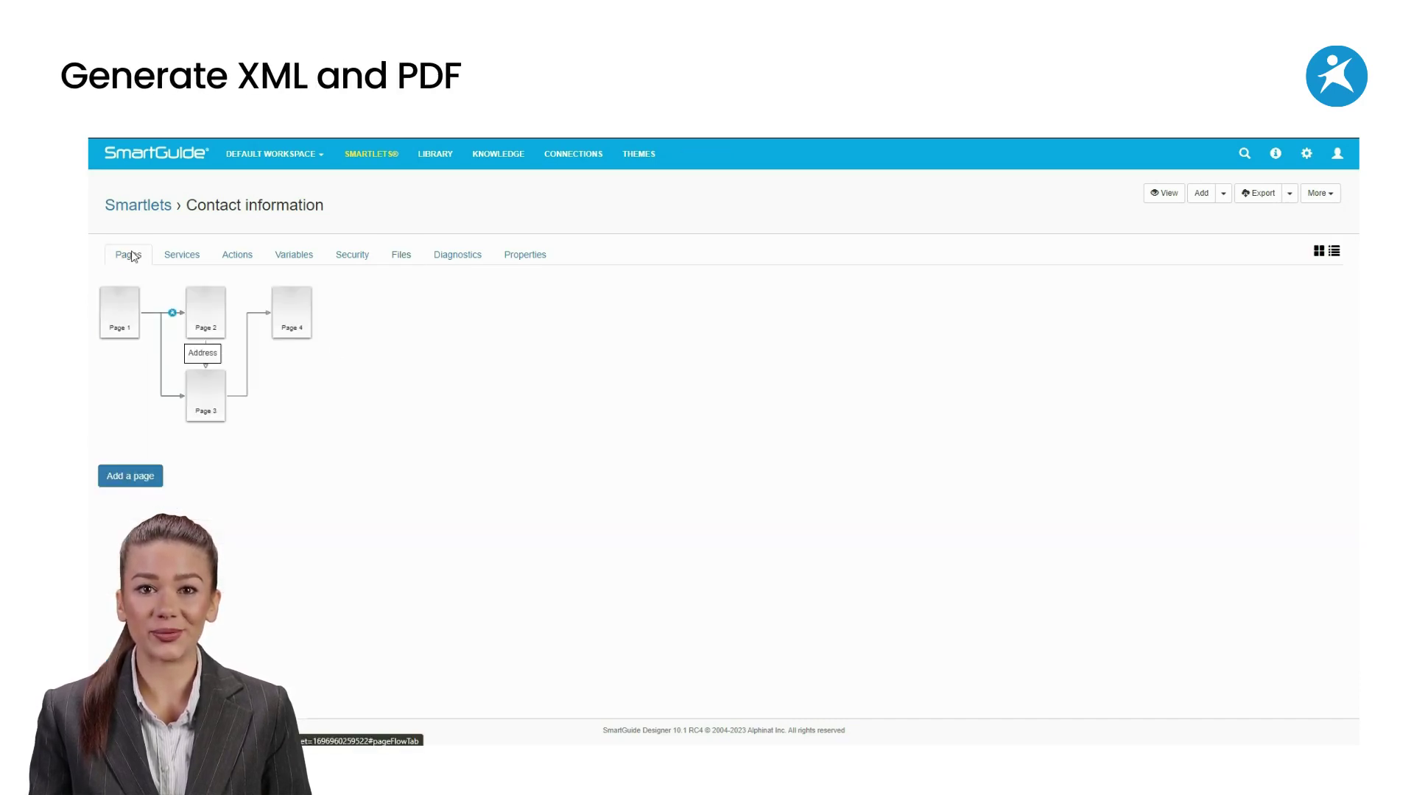
pyautogui.rightClick(284, 319)
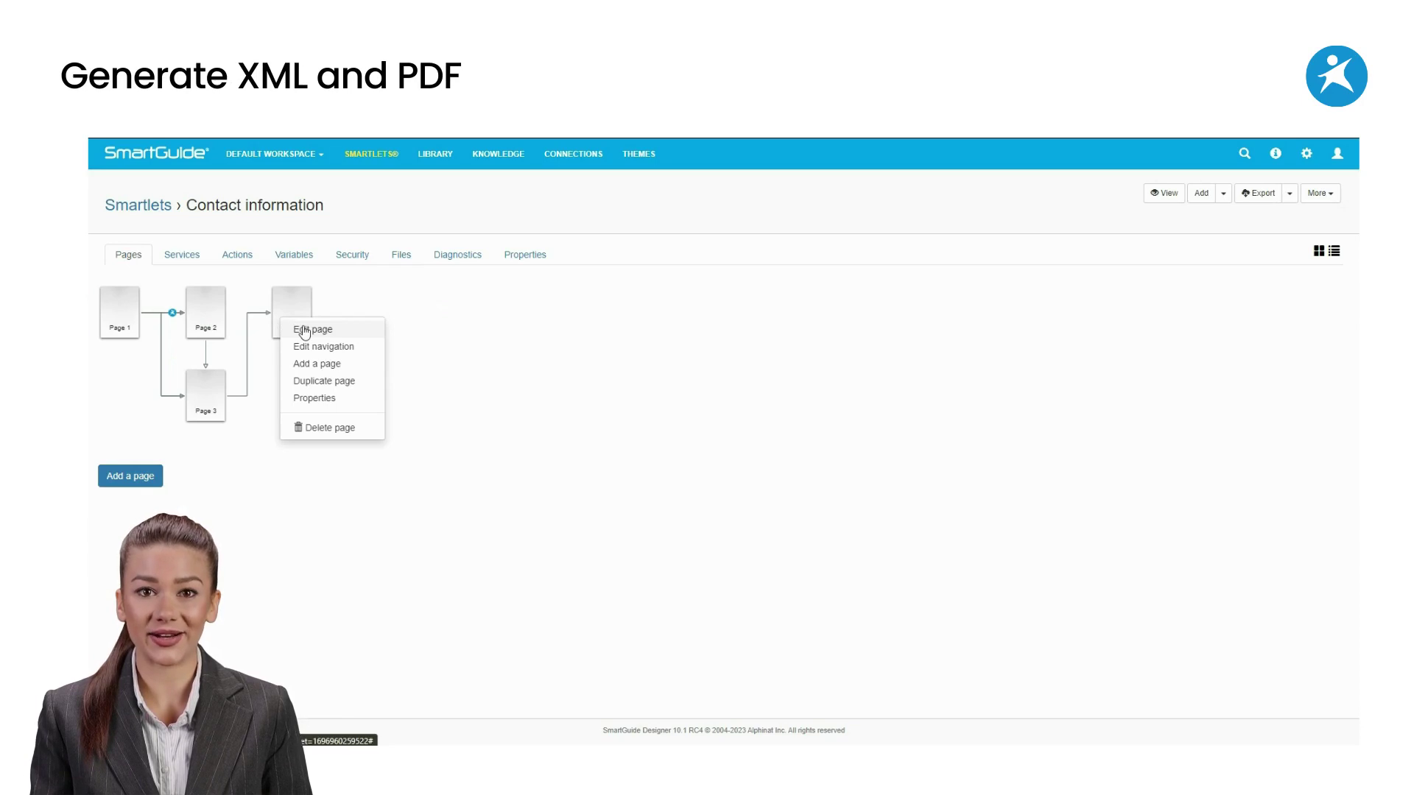
pyautogui.click(300, 328)
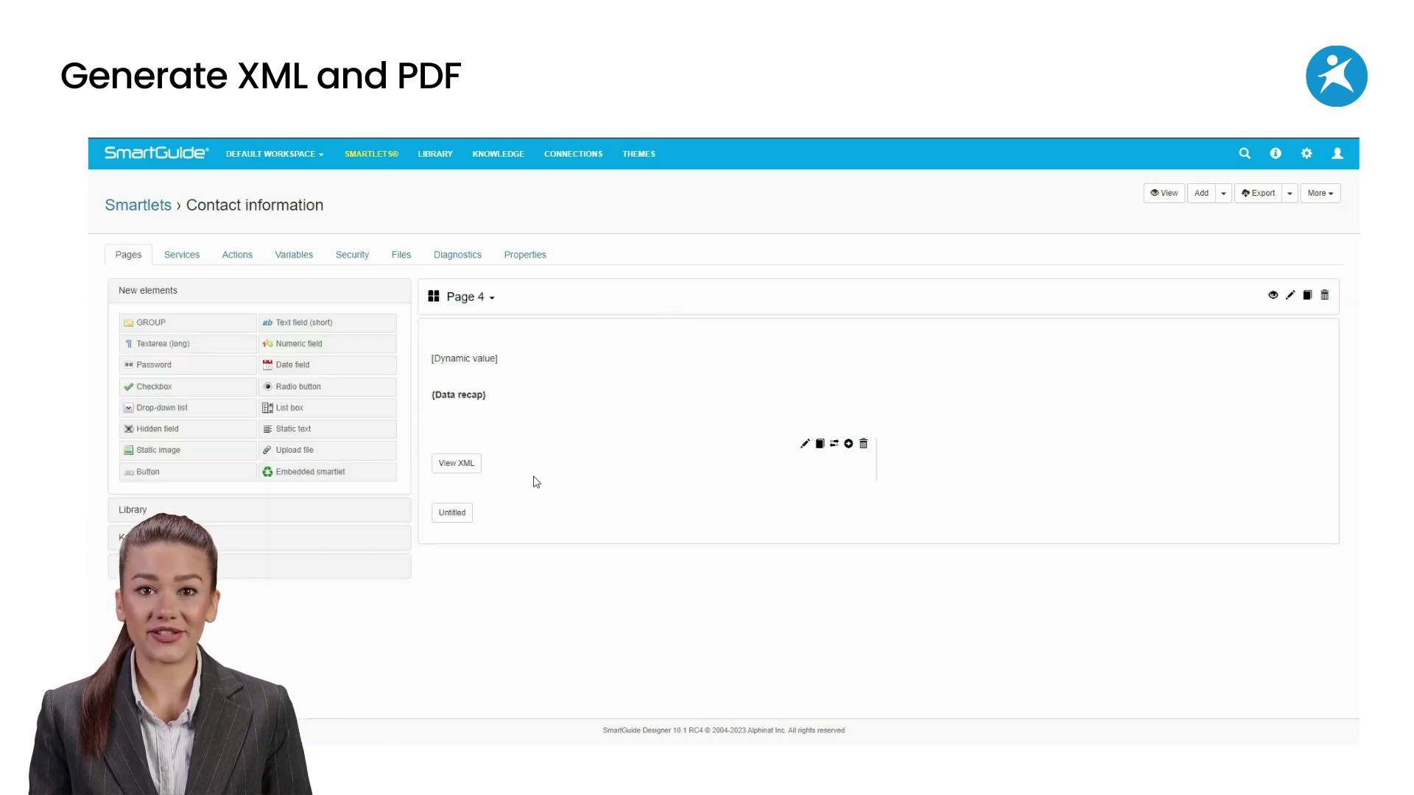